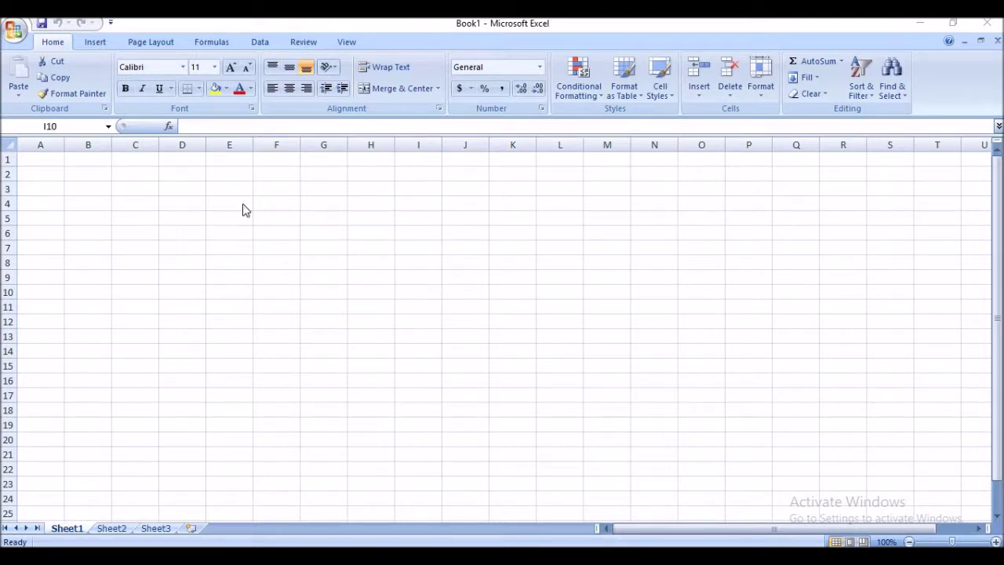
Step: Mark out a rough six-column area for the cash book table
left_click(37, 158)
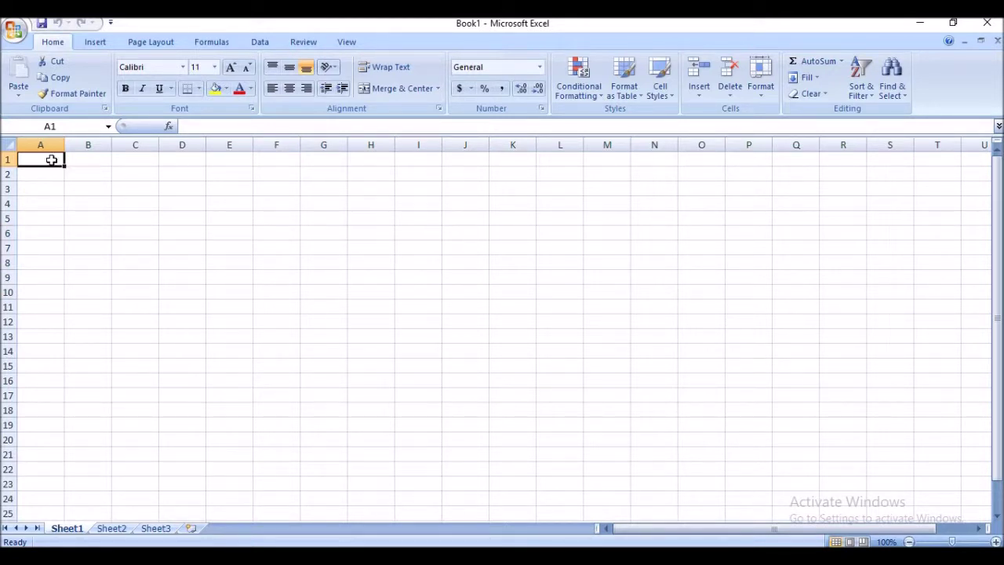
mouse_move(61, 162)
left_mouse_down()
mouse_move(536, 424)
mouse_move(477, 481)
left_mouse_up()
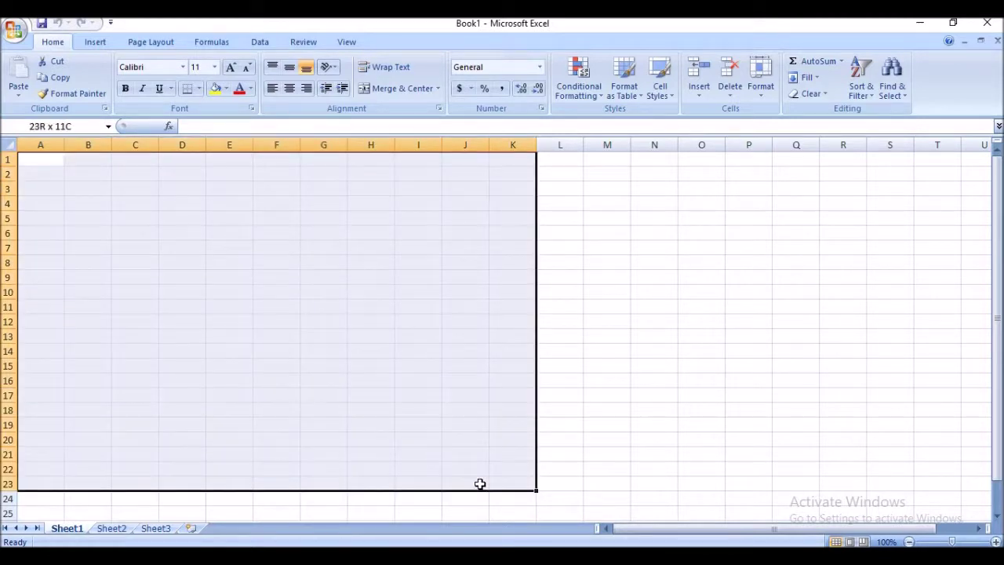
left_click(166, 204)
mouse_move(48, 160)
left_mouse_down()
mouse_move(197, 161)
mouse_move(275, 448)
mouse_move(246, 455)
mouse_move(270, 477)
left_mouse_up()
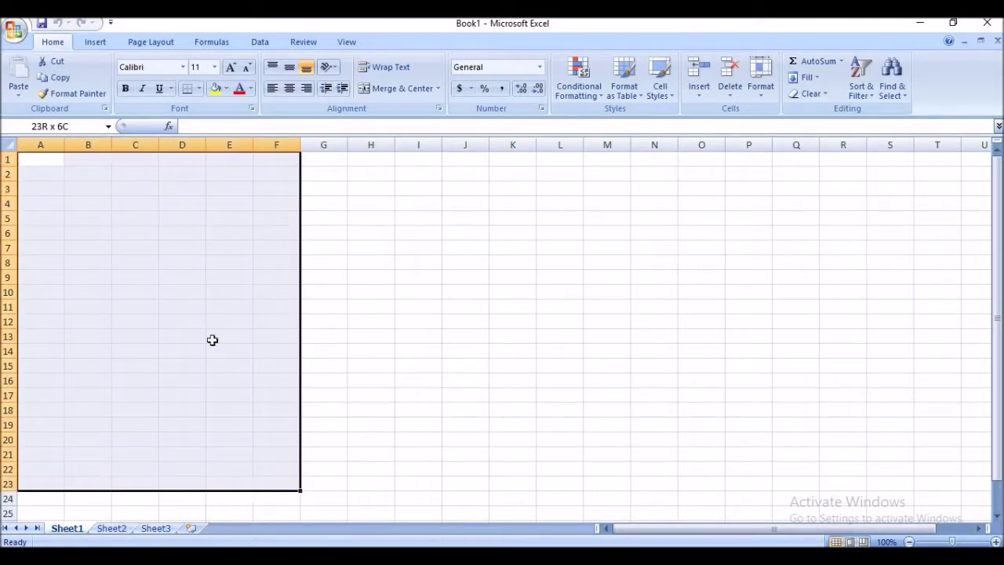
Step: Enter the headings Date in A2, Particulars in B2 and Amount in C2
left_click(182, 277)
left_click(51, 170)
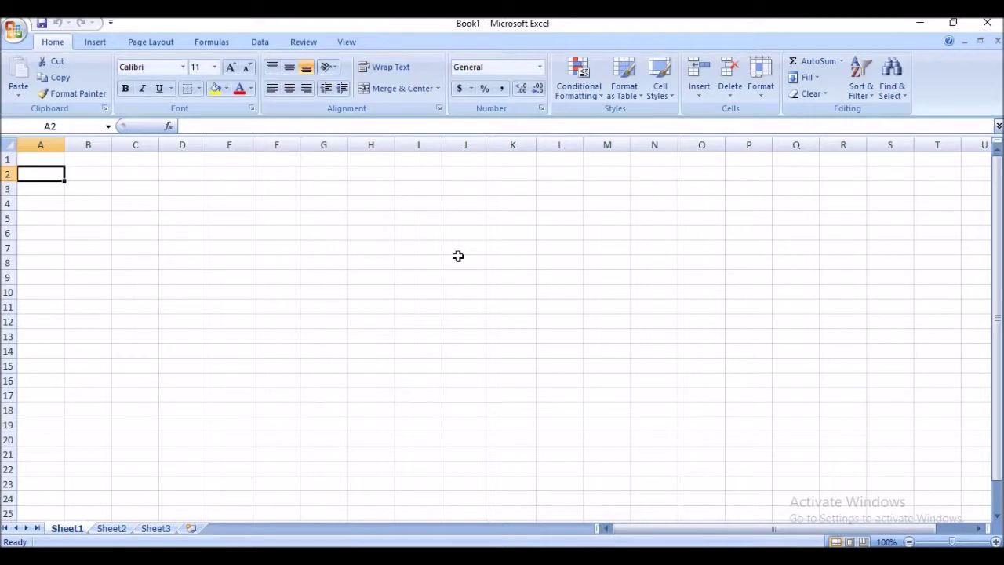
type("Date")
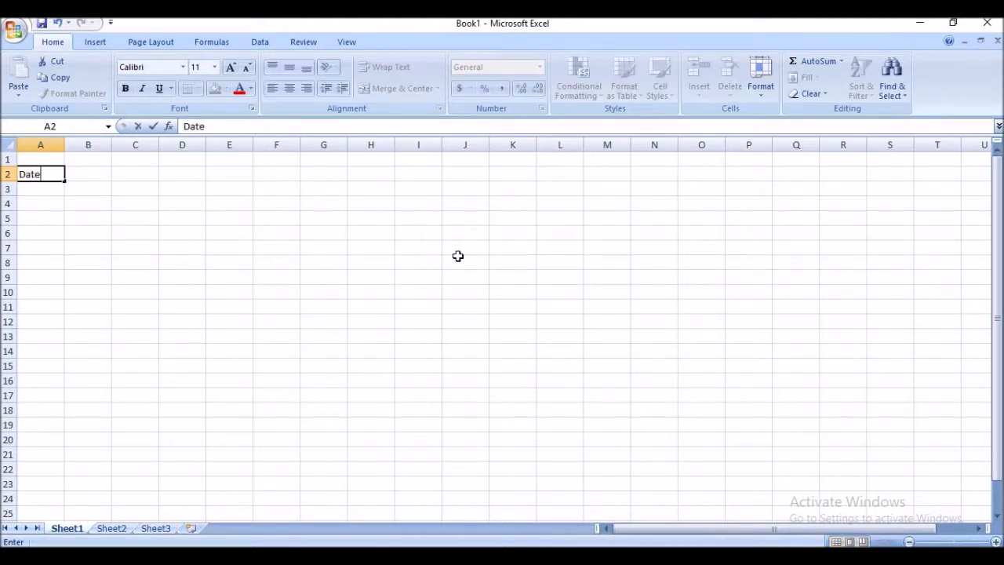
key("Tab")
type("Particul")
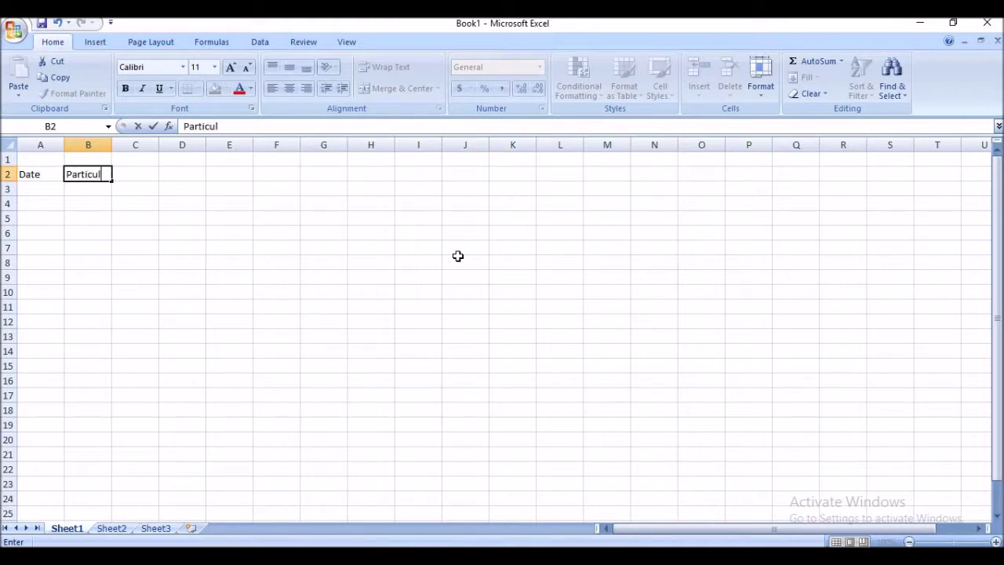
type("ars")
left_click(192, 216)
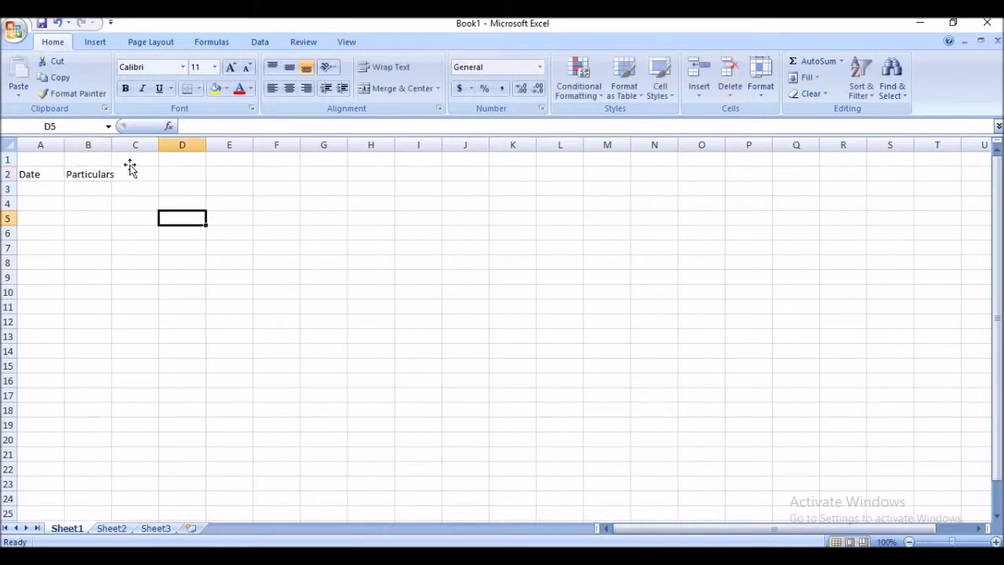
left_click(137, 174)
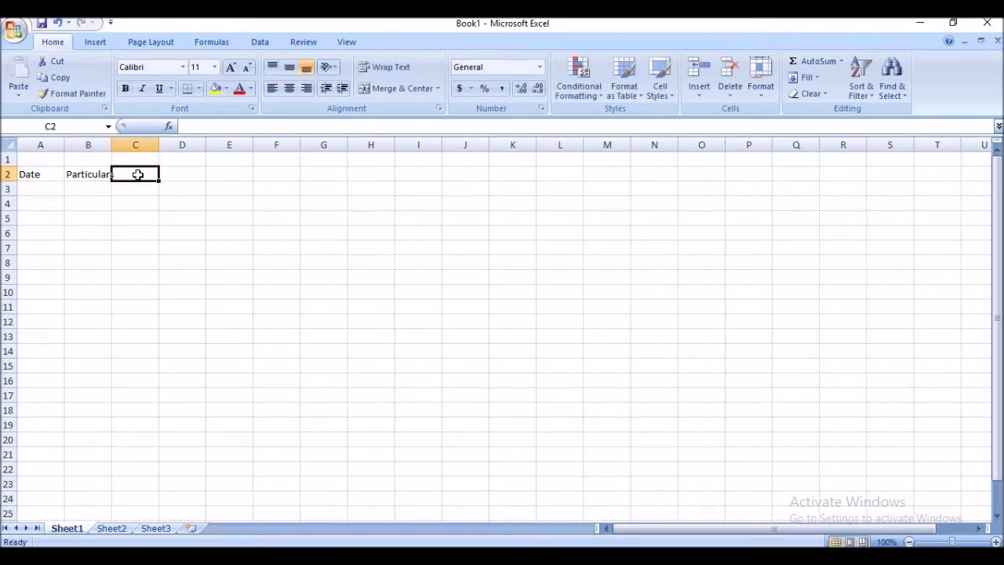
type("Amount")
left_click(178, 174)
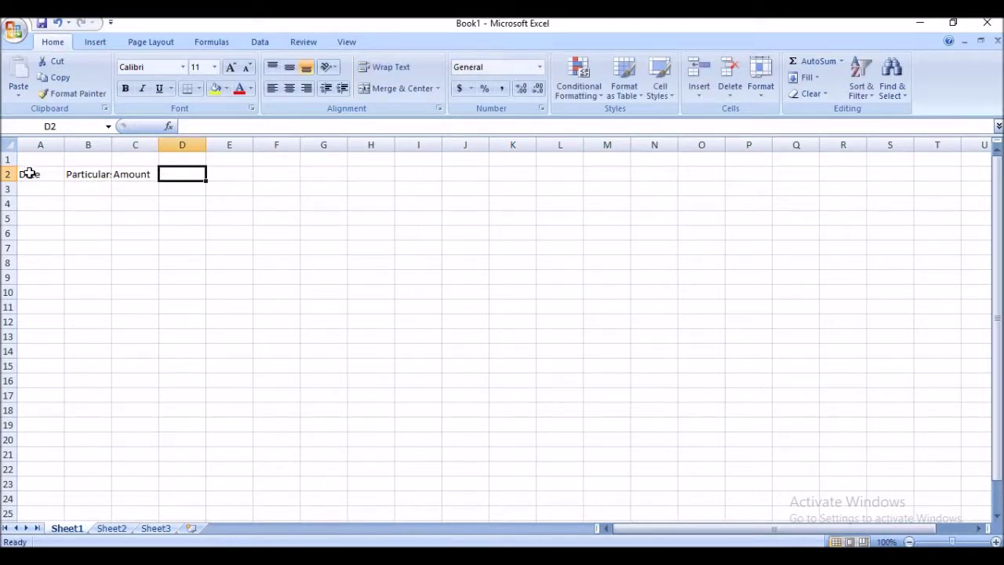
Step: Copy the Date, Particulars, Amount headings from A2:C2 into D2:F2
left_click(35, 174)
left_click_drag(95, 175, 129, 175)
right_click(133, 175)
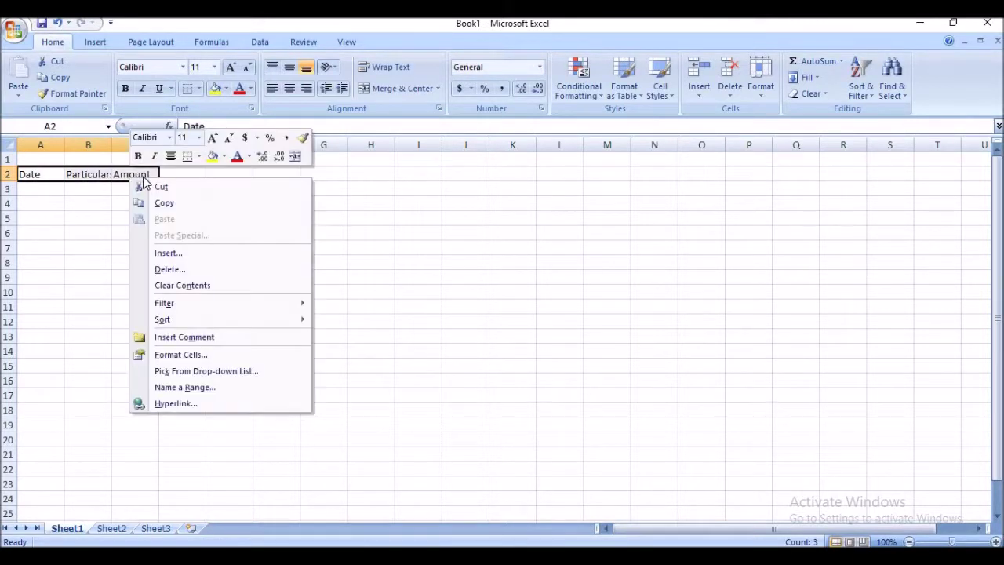
right_click(145, 175)
left_click(179, 203)
left_click(173, 175)
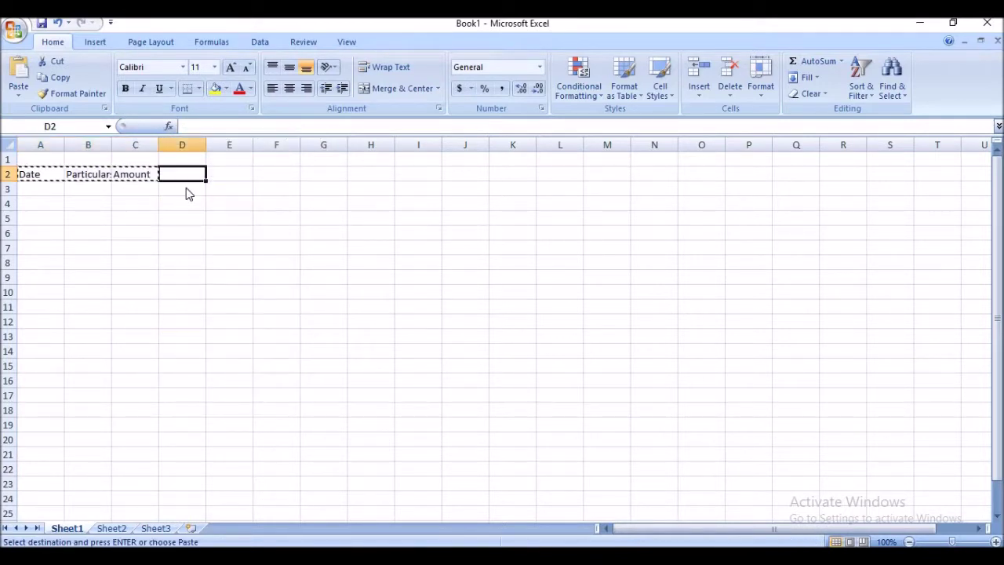
right_click(178, 179)
left_click(188, 218)
Step: Widen columns B and E so the Particulars headings fit
left_click(177, 161)
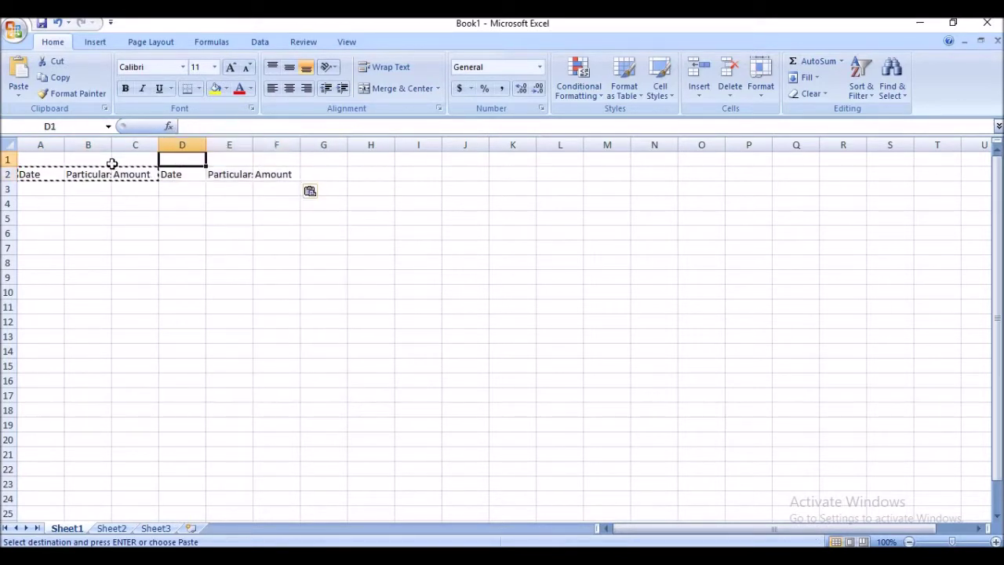
left_click_drag(64, 144, 154, 145)
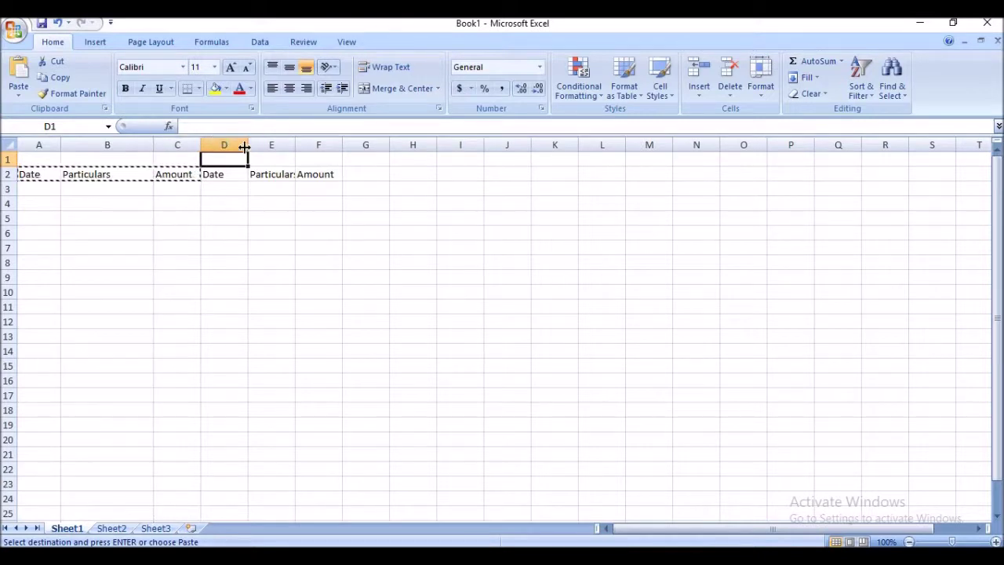
left_click_drag(248, 144, 332, 144)
left_click_drag(153, 144, 153, 144)
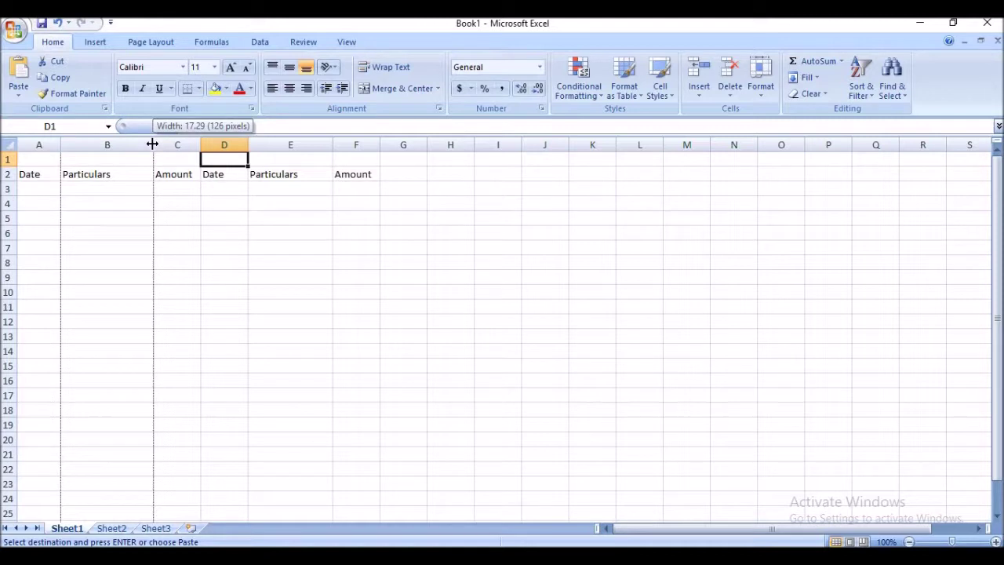
left_click_drag(152, 145, 153, 144)
left_click_drag(333, 148, 342, 152)
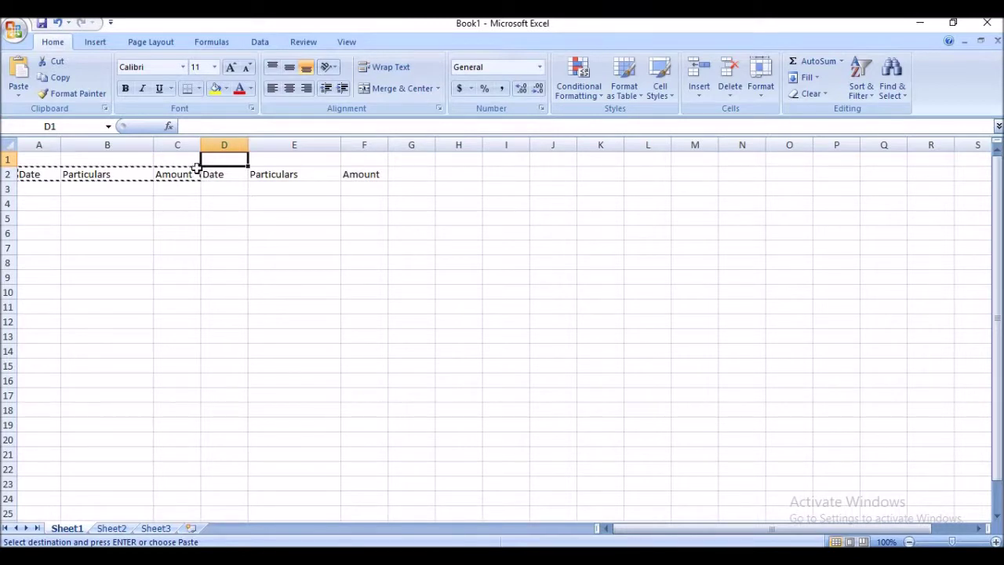
Step: Merge and centre cells A1:F1 into one title cell
left_click(198, 145)
left_click(388, 146)
key("Down")
key("Down")
key("Down")
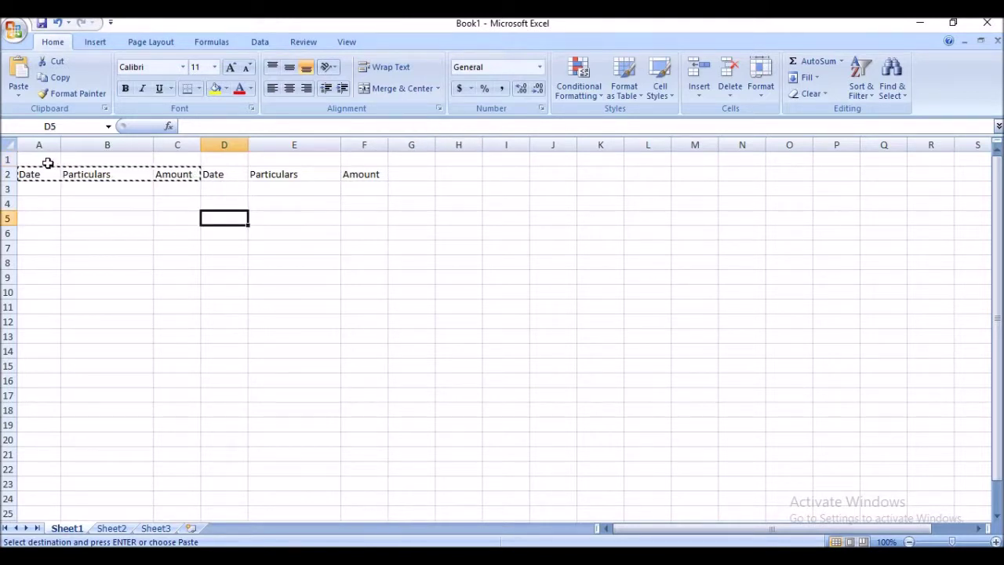
left_click_drag(47, 162, 366, 157)
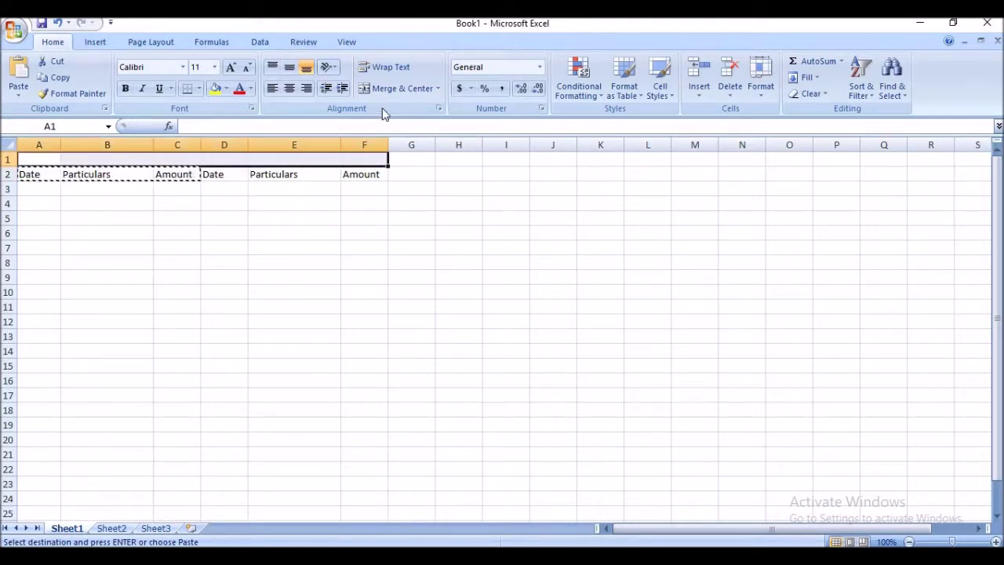
left_click(386, 88)
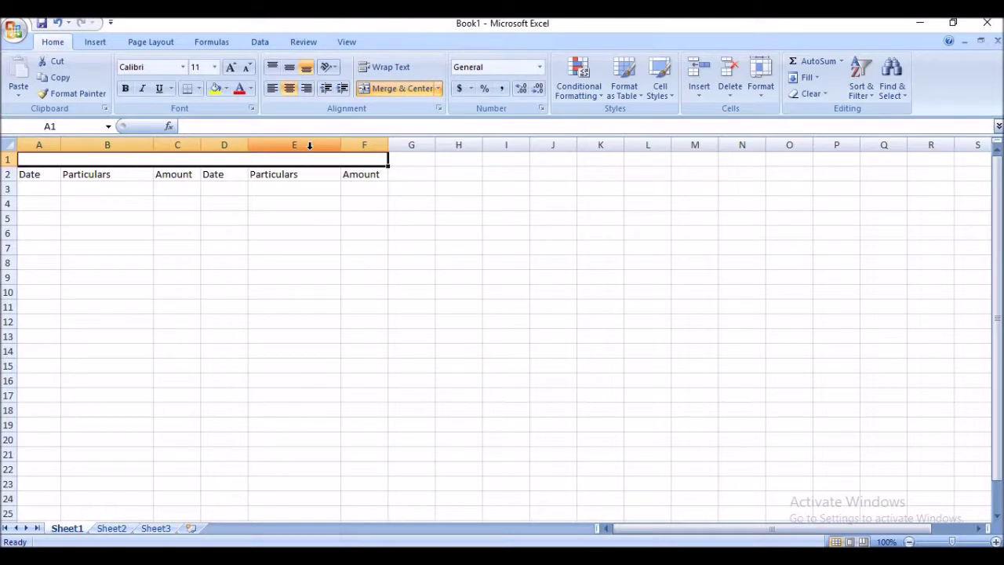
Step: Title the merged cell 'Cash Book', removing the extra word 'for'
type("Cash Book for")
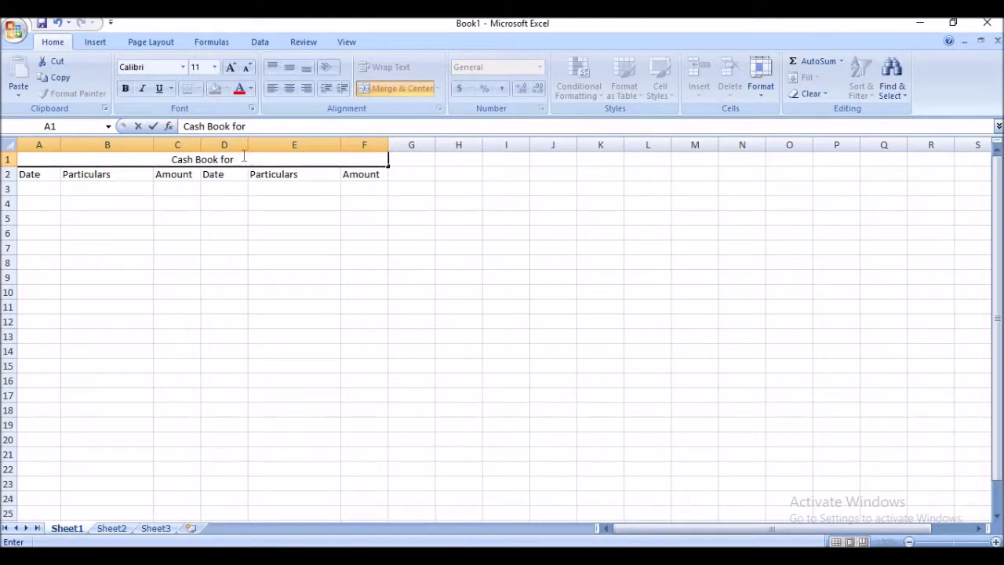
double_click(227, 159)
key("BackSpace")
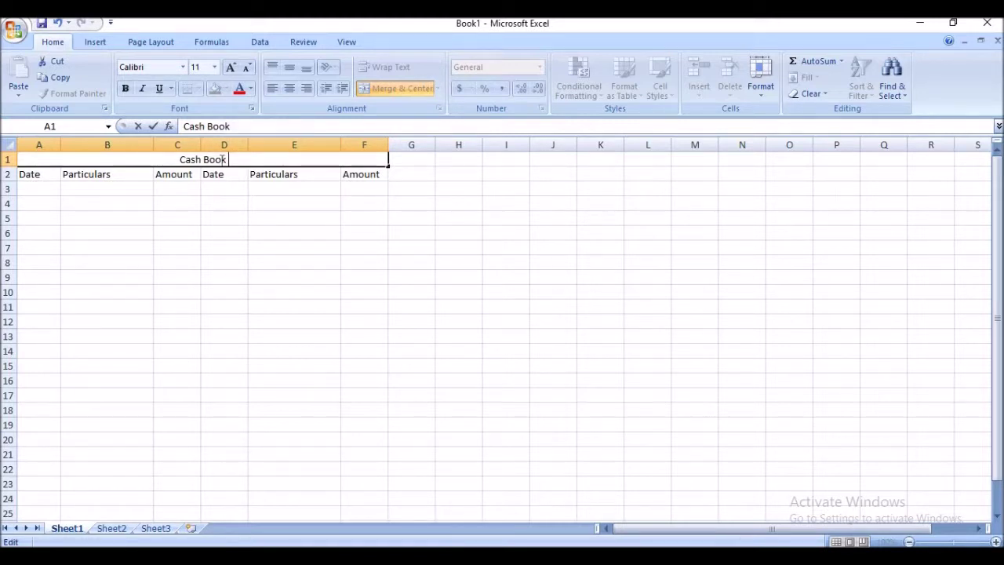
left_click(255, 216)
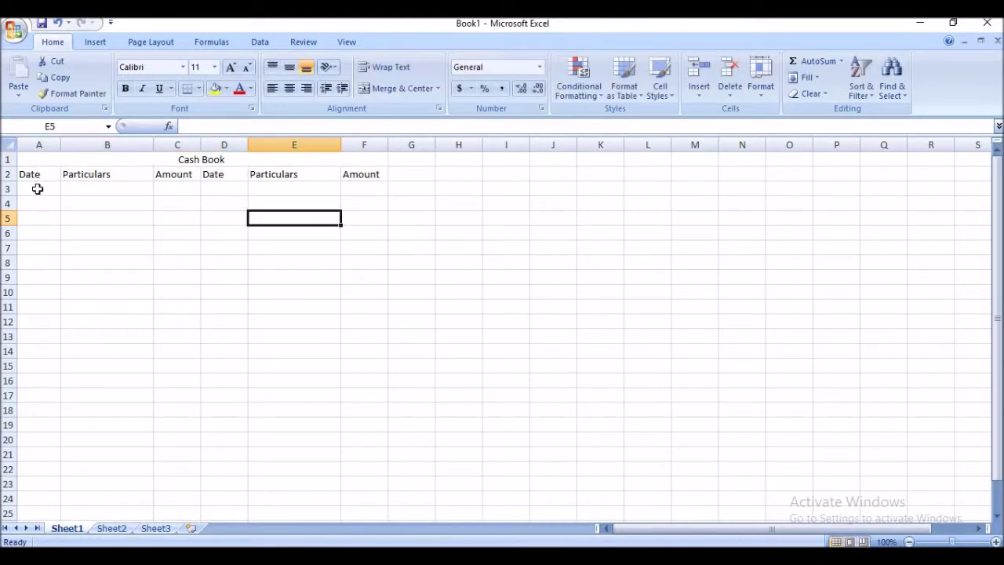
left_click(39, 173)
left_click_drag(42, 160, 217, 170)
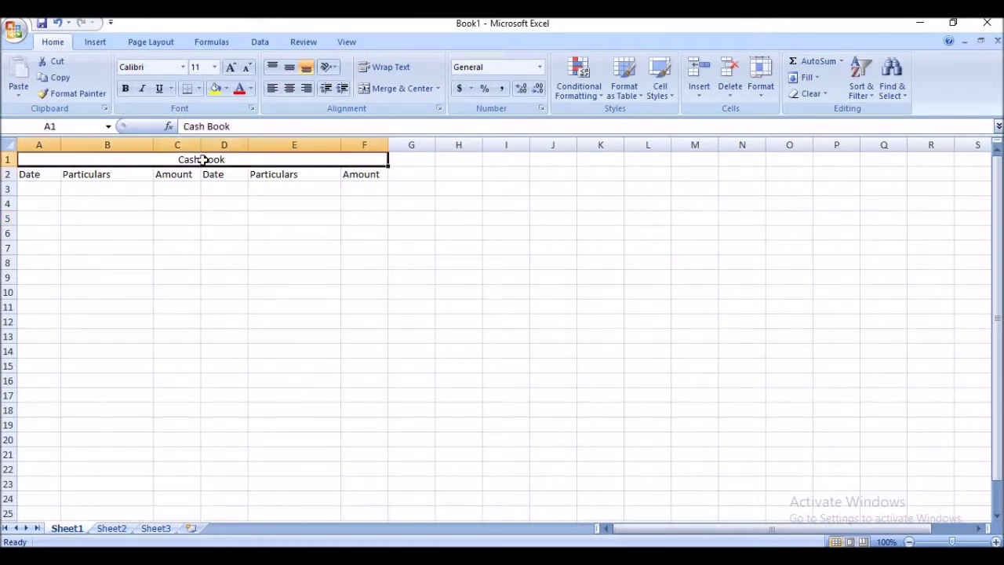
Step: Apply All Borders to the title and heading rows A1:F2
left_click(200, 88)
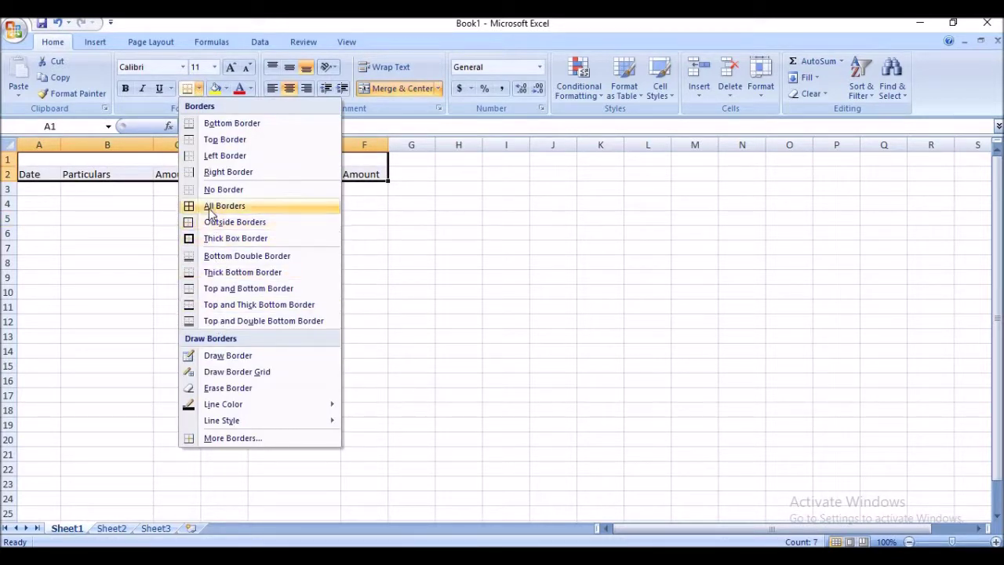
left_click(216, 205)
left_click(216, 204)
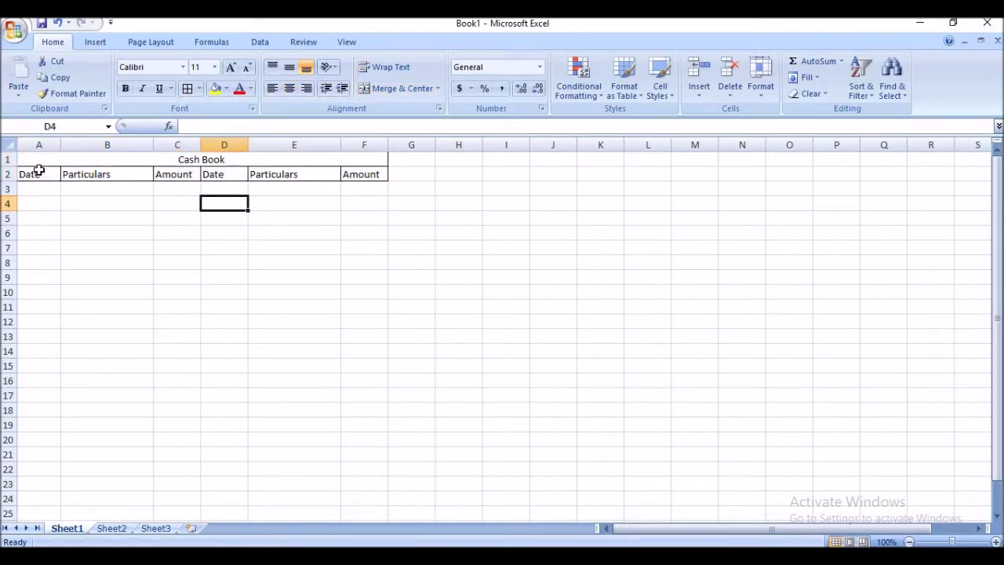
Step: Change the title to 'Dr.Cash Book Cr.' with debit and credit markers
left_click(36, 171)
left_click(36, 158)
double_click(36, 157)
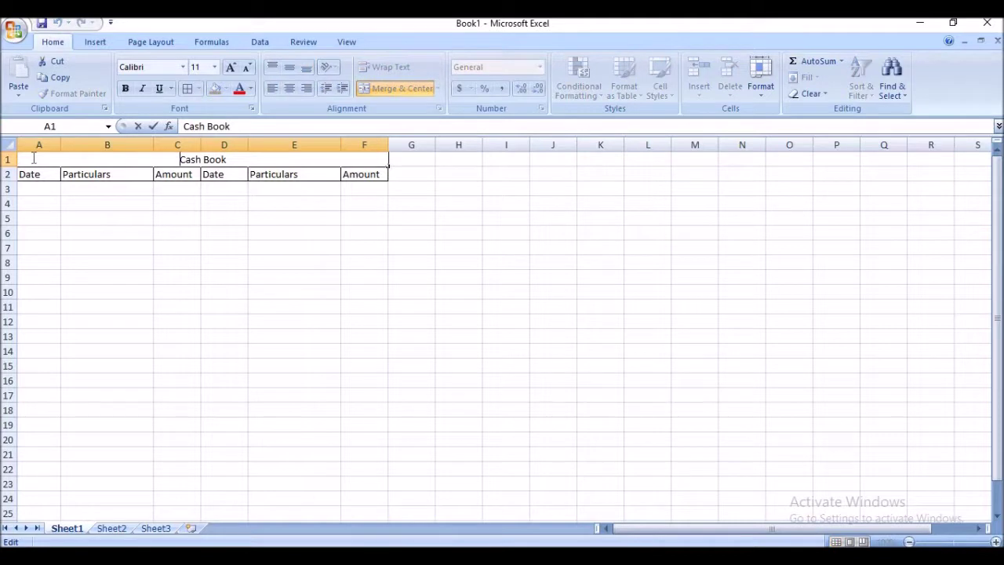
type("Dr. ")
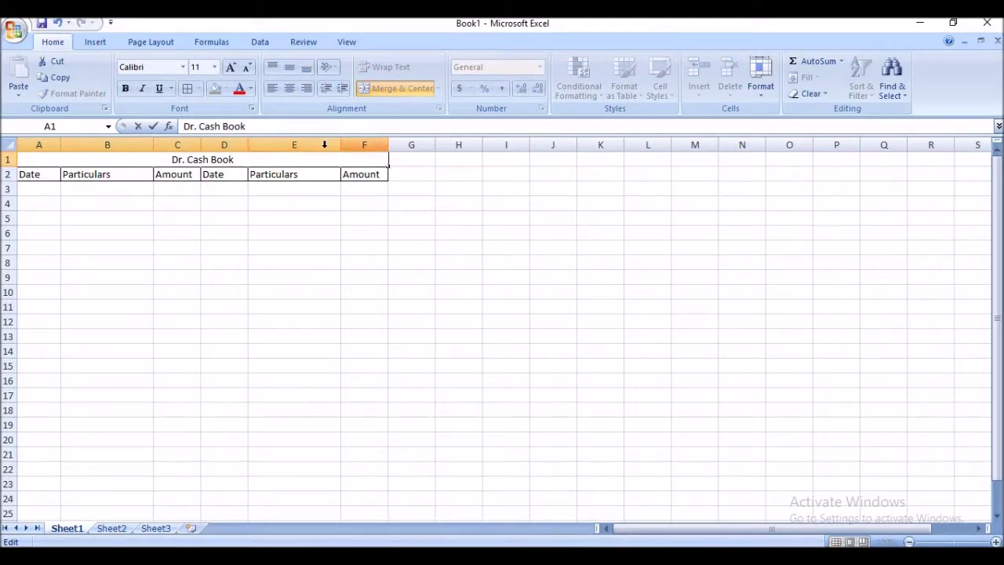
type(" Cr.")
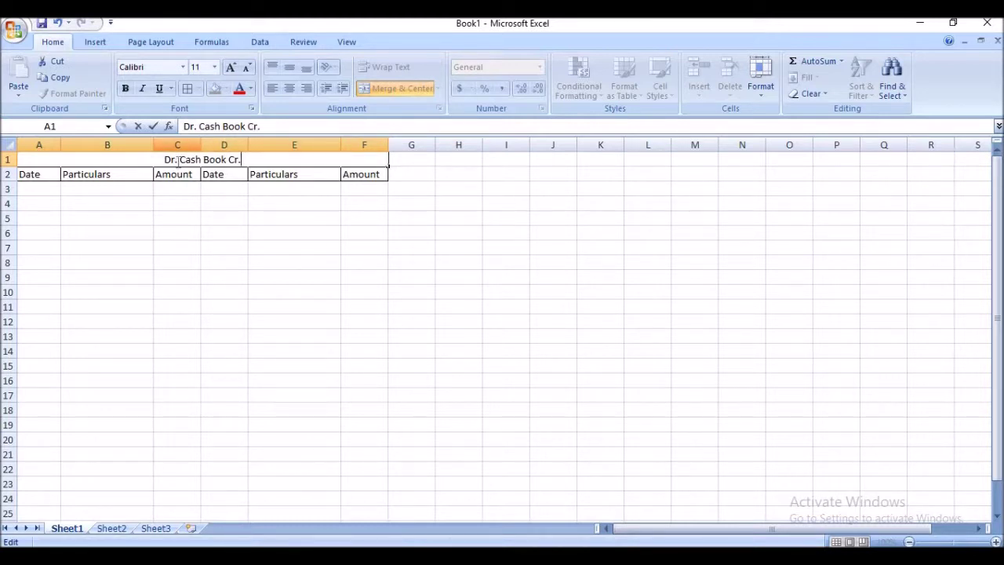
left_click(180, 160)
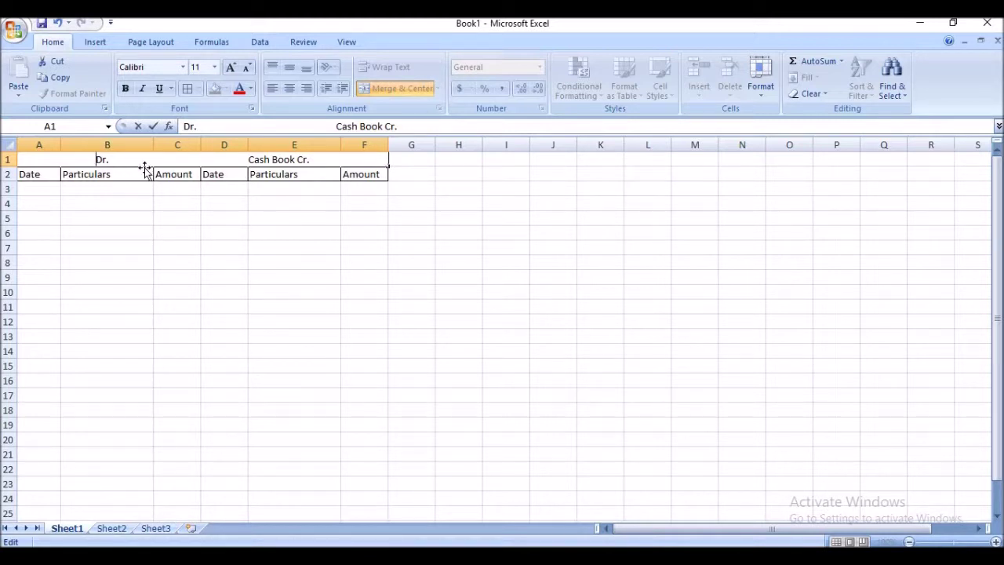
key("shift+End")
double_click(107, 159)
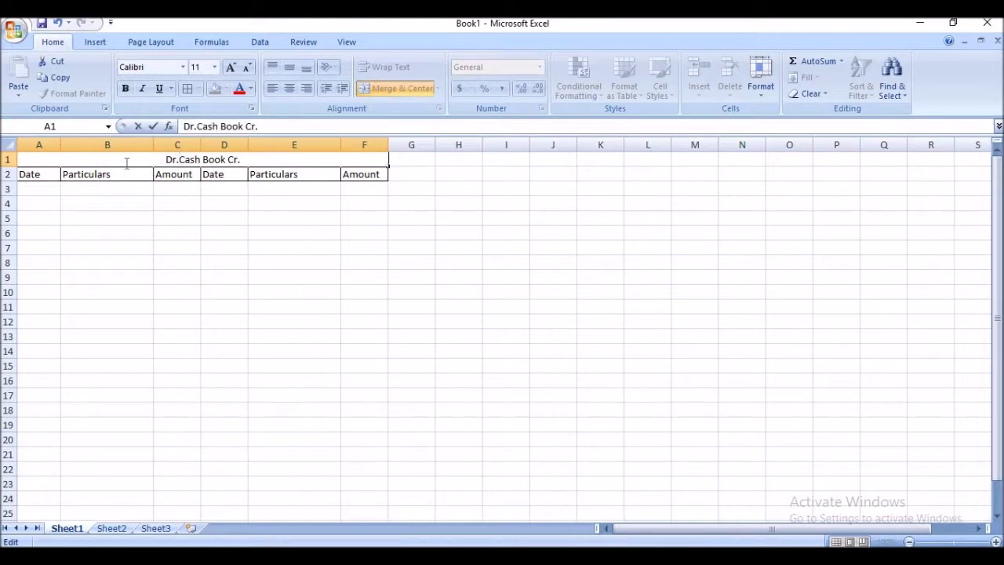
left_click(195, 244)
left_click(177, 145)
left_click(306, 291)
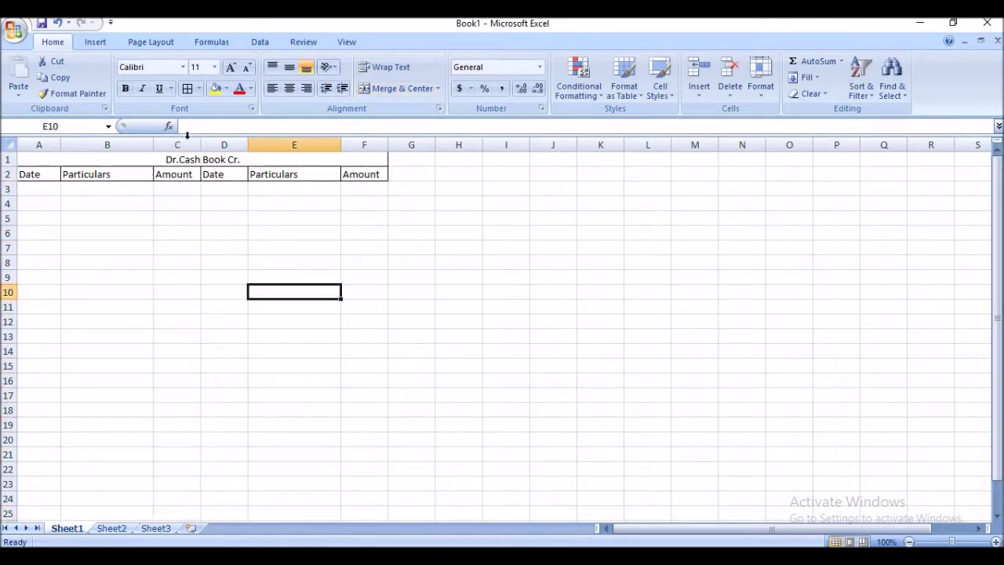
Step: Shade the debit block A2:C19 light pink
mouse_move(180, 382)
left_mouse_down()
mouse_move(5, 145)
mouse_move(67, 154)
mouse_move(163, 425)
left_mouse_up()
left_click(181, 250)
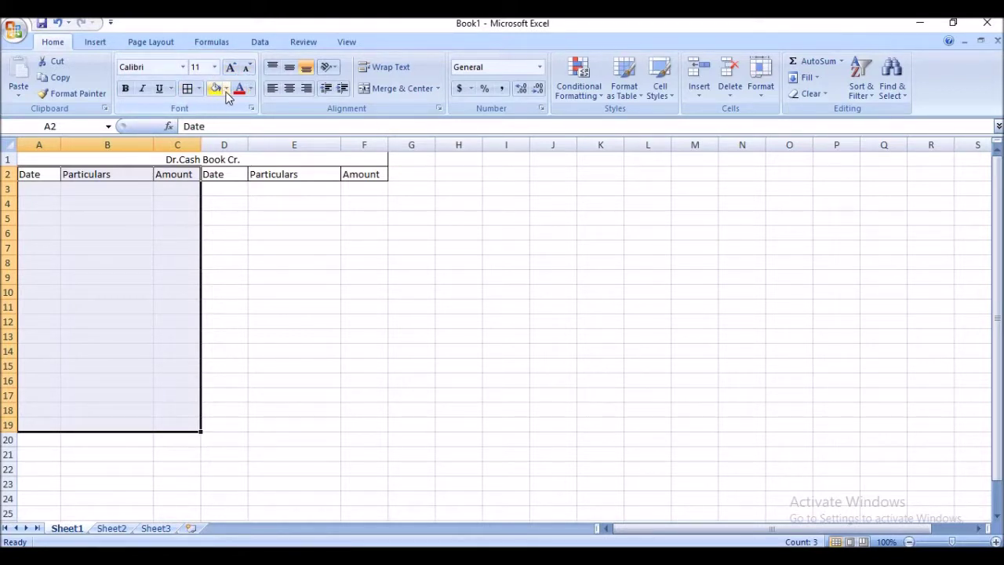
left_click(226, 88)
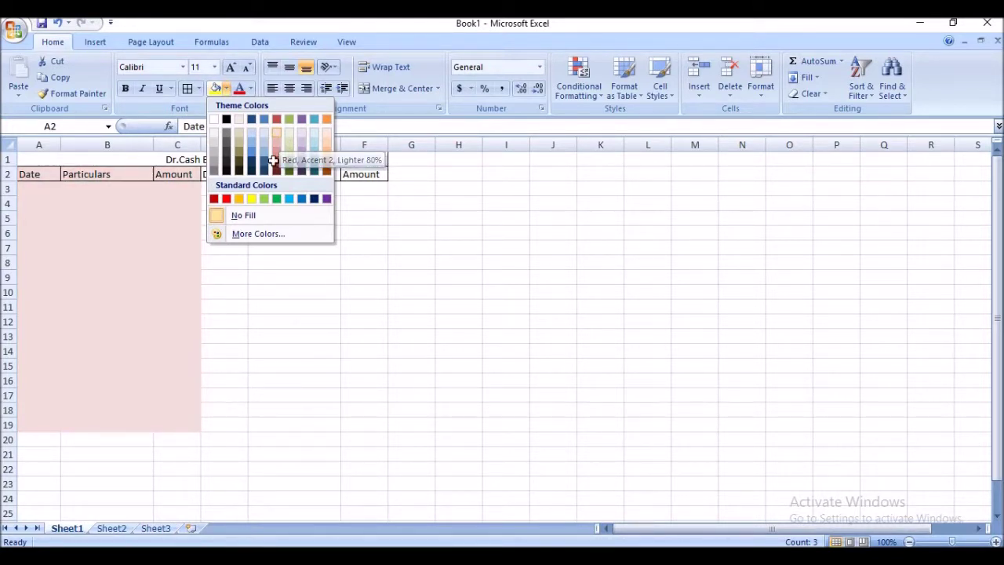
left_click(280, 141)
left_click(250, 263)
Step: Shade the credit block D2:F19 light olive green
left_click(224, 174)
left_click_drag(274, 209, 382, 423)
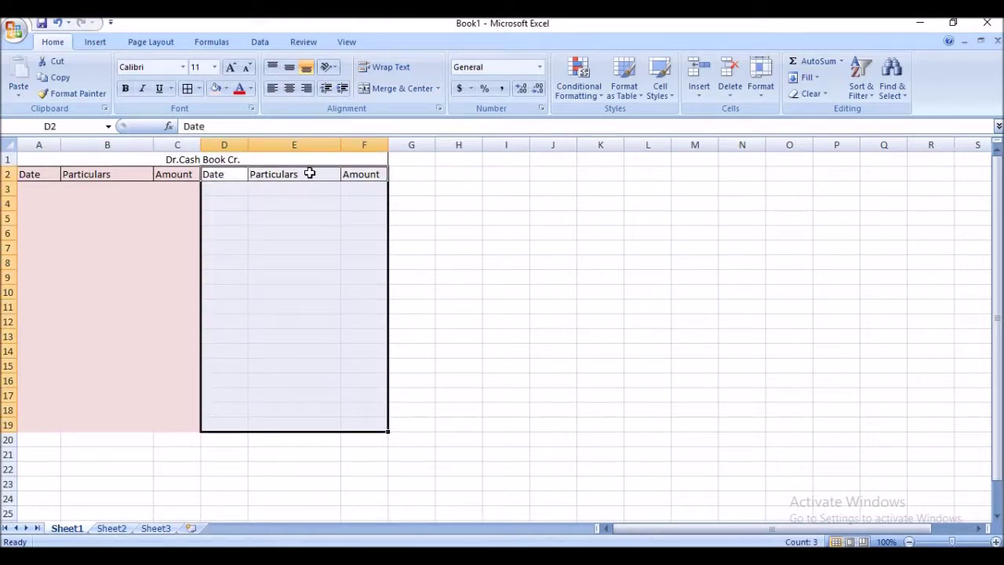
left_click(226, 89)
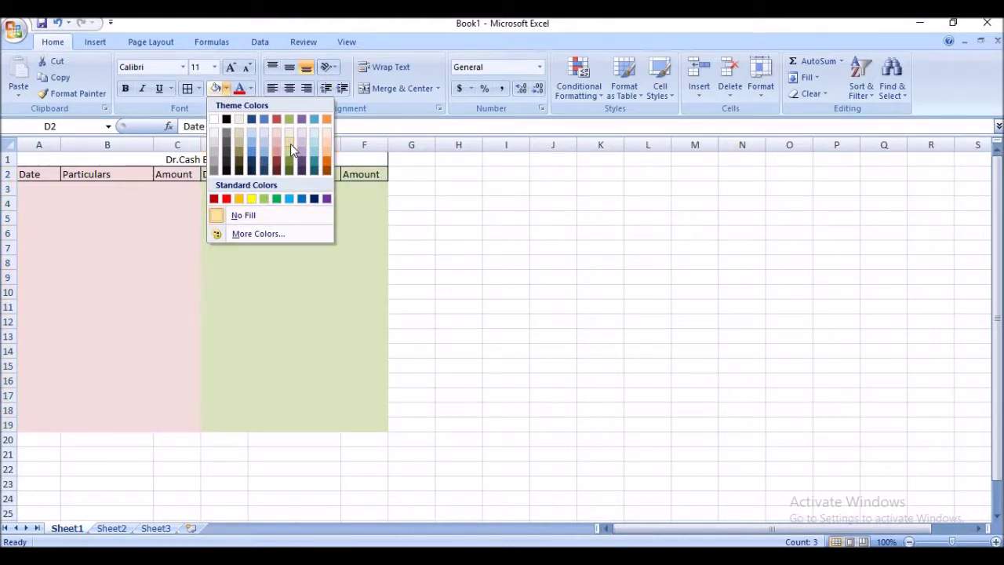
left_click(290, 143)
left_click(452, 258)
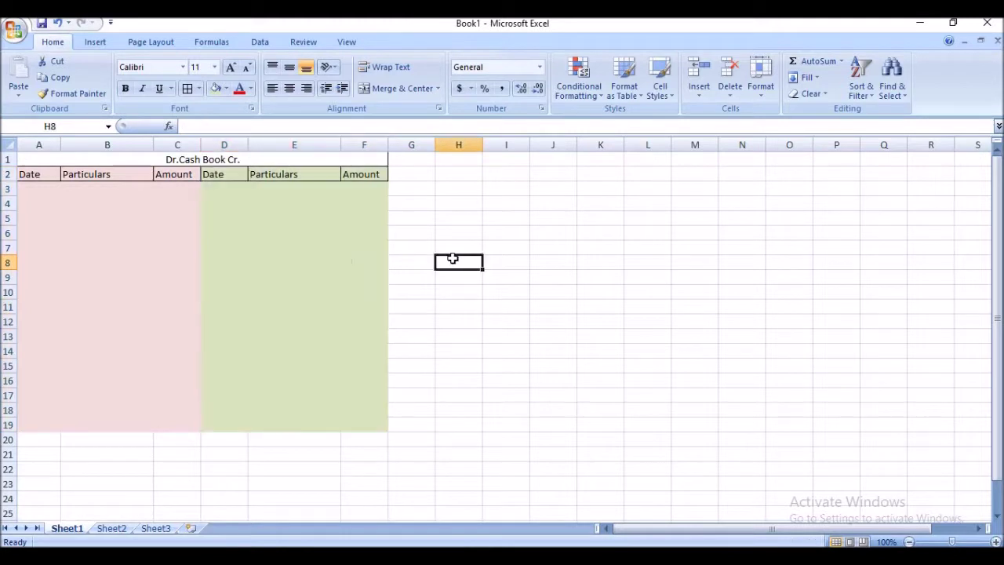
Step: Remove 'Dr.' and 'Cr.' so the title reads just 'Cash Book'
double_click(241, 159)
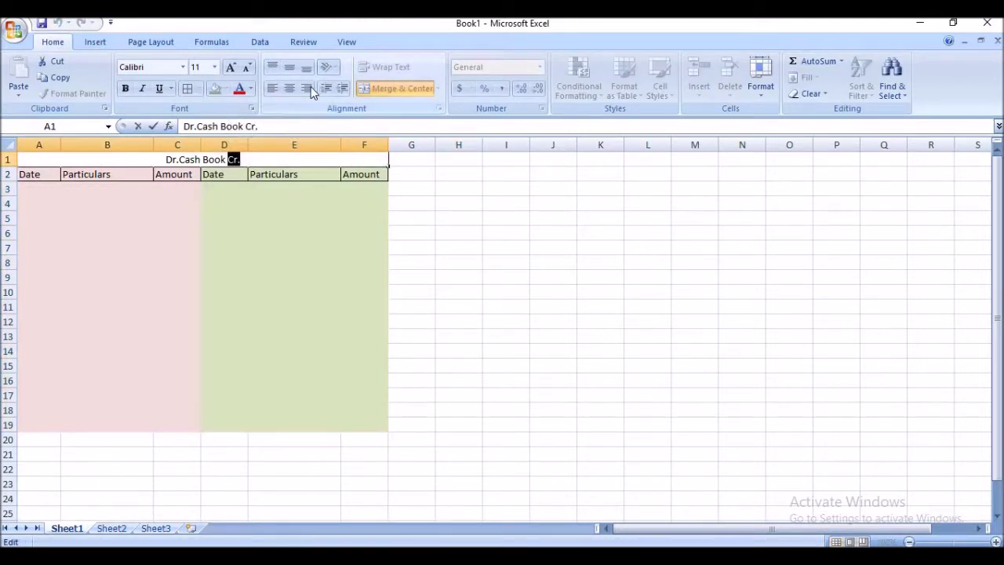
left_click(253, 243)
left_click(233, 159)
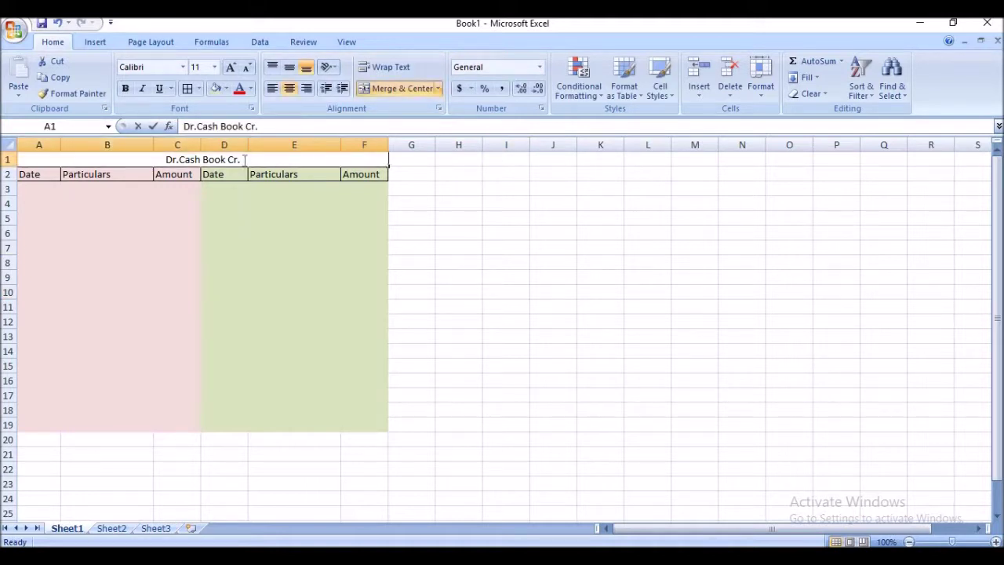
double_click(233, 160)
key("BackSpace")
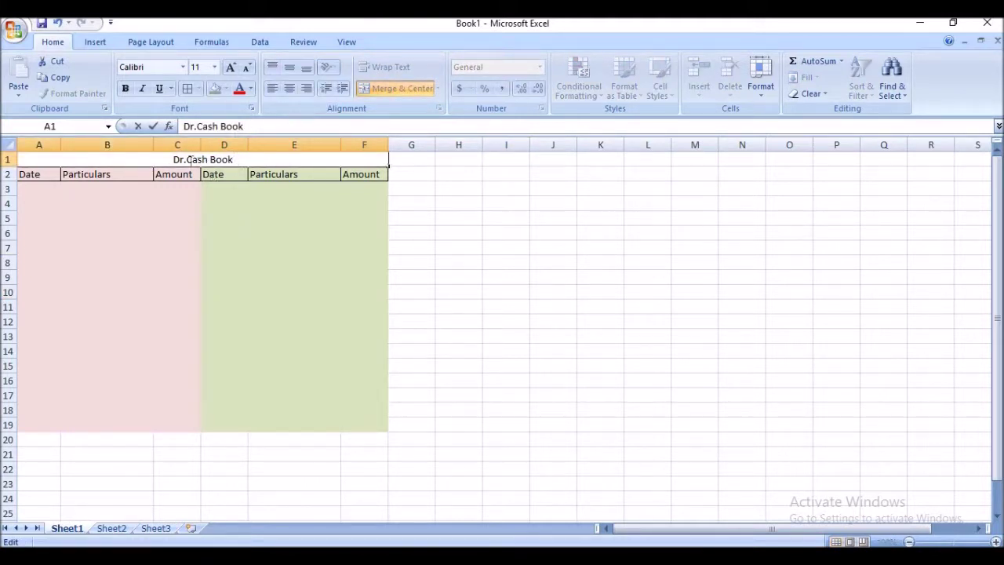
left_click_drag(186, 159, 17, 159)
key("BackSpace")
left_click(206, 203)
left_click(239, 275)
Step: Apply All Borders to the ledger grid A3:F19
left_click(161, 233)
mouse_move(45, 191)
left_mouse_down()
mouse_move(393, 442)
mouse_move(358, 417)
left_mouse_up()
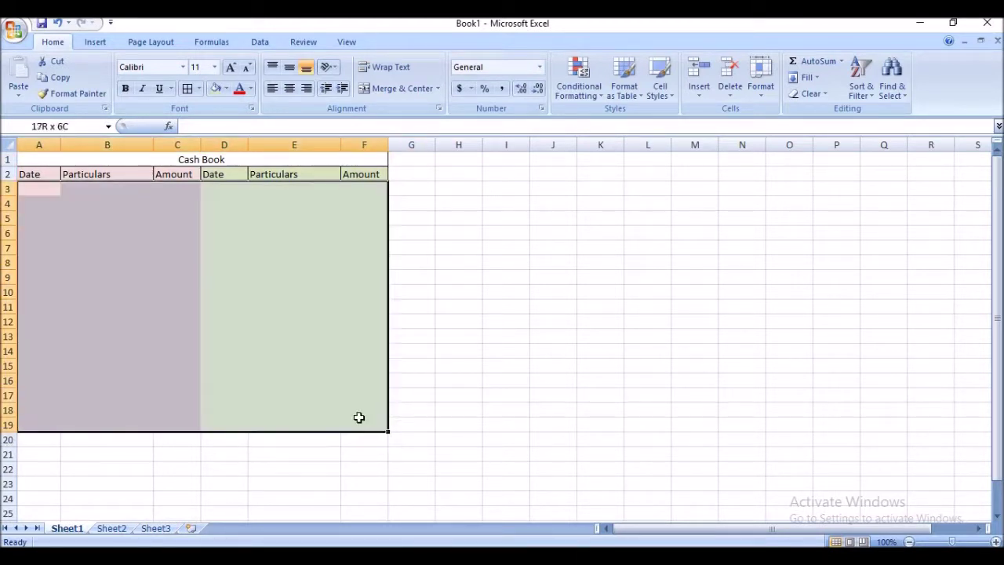
left_click(188, 88)
left_click(211, 334)
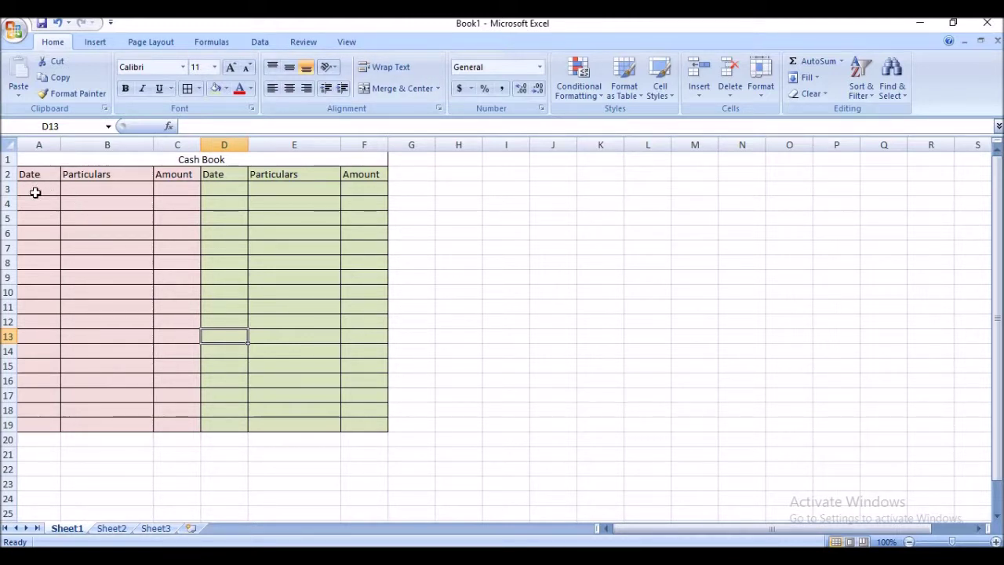
left_click(33, 189)
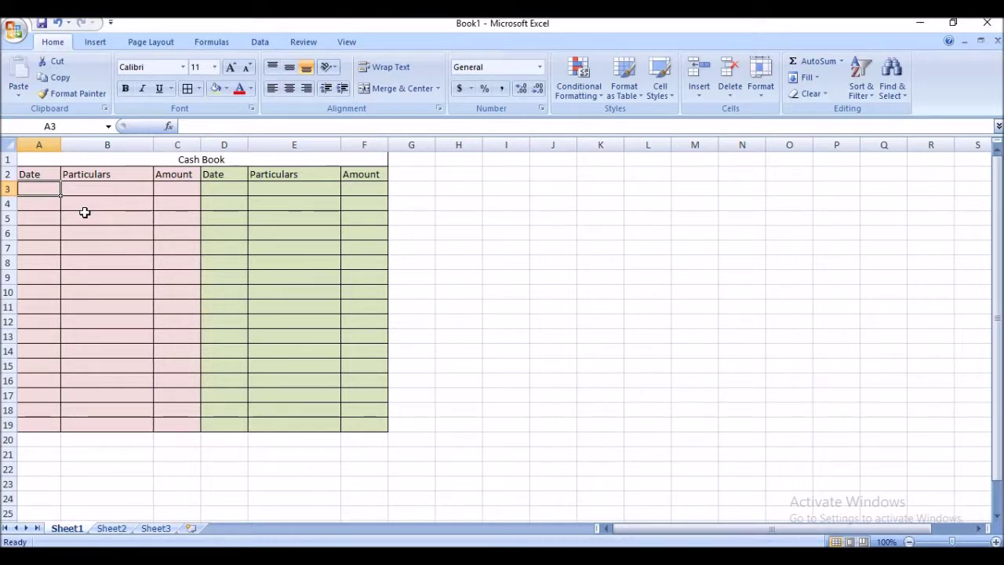
type("2019")
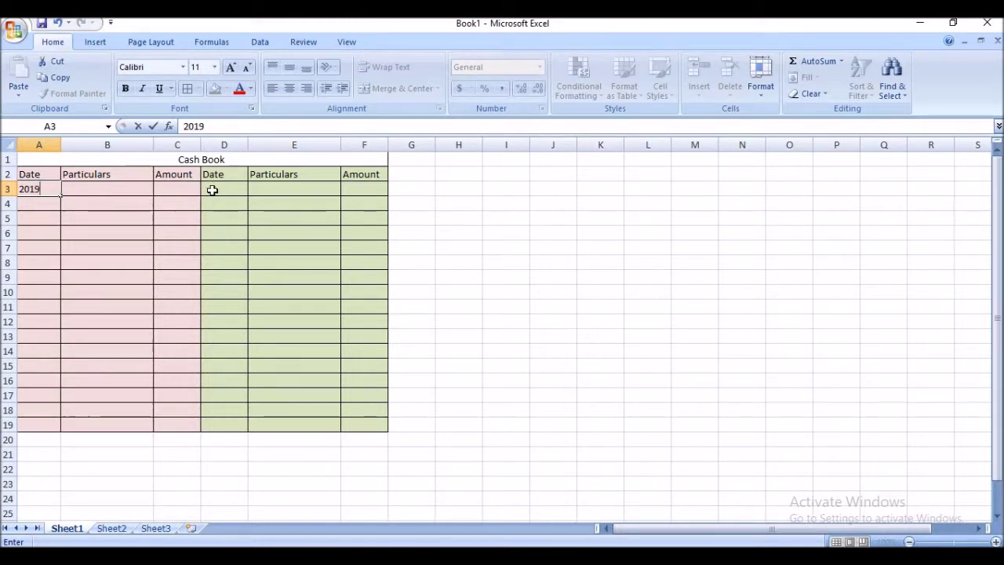
Step: Enter 2019 in A3 and D3 and make row 3 taller
left_click(212, 189)
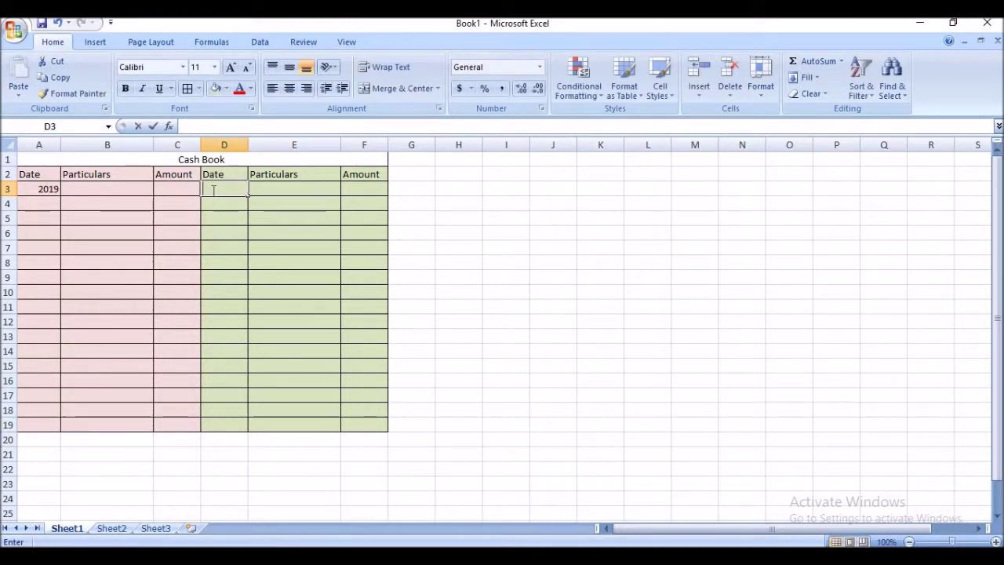
type("2019")
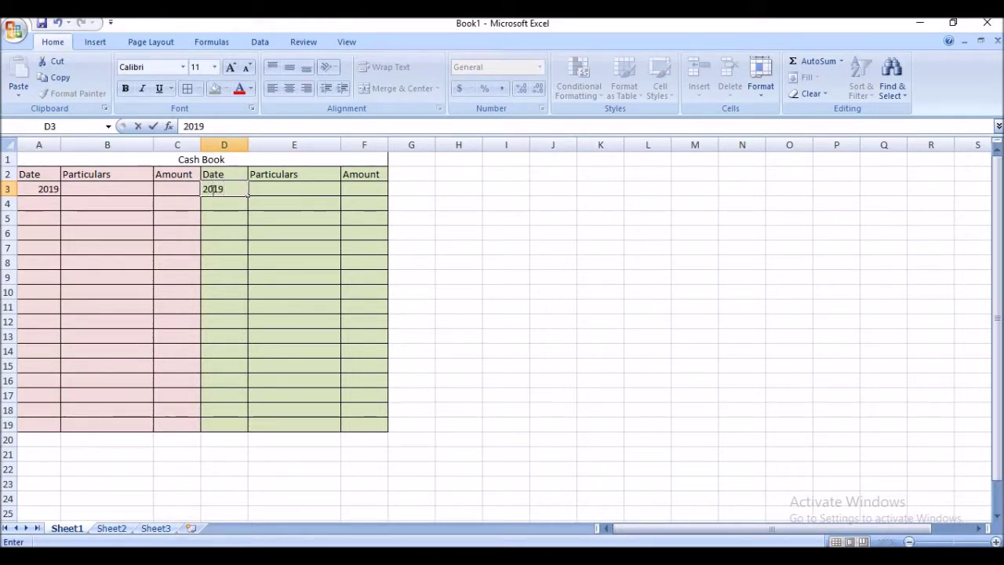
left_click(210, 229)
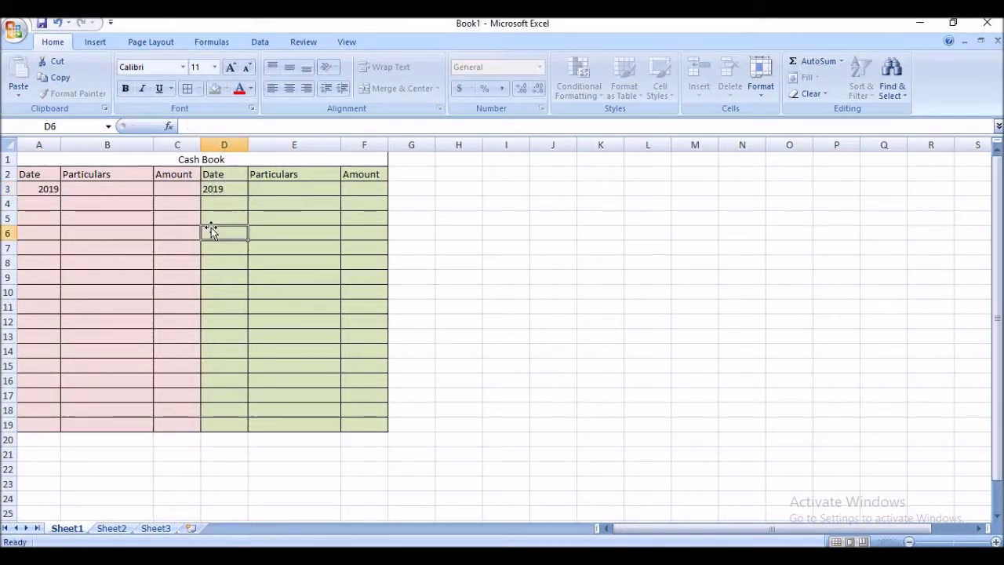
double_click(39, 189)
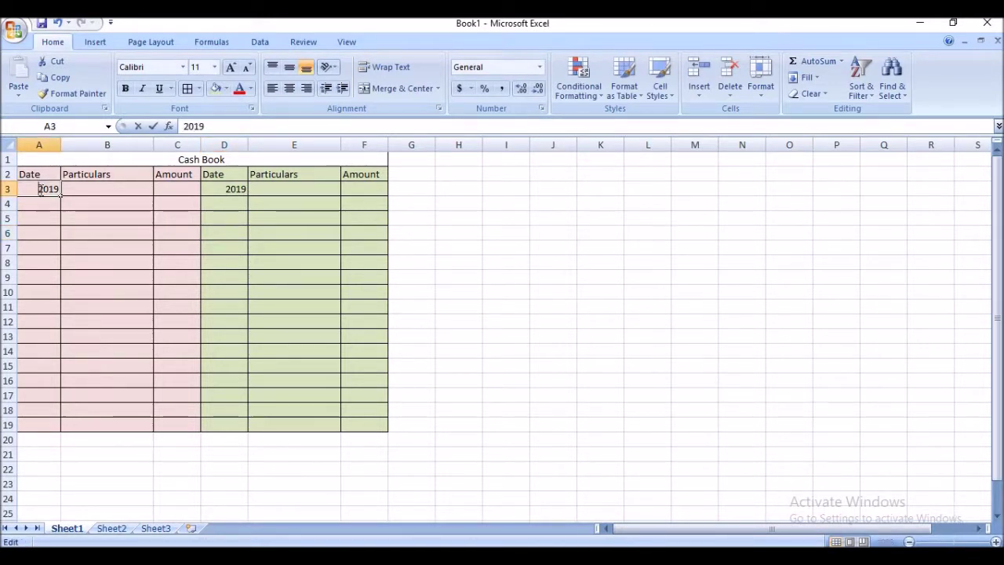
left_click(226, 189)
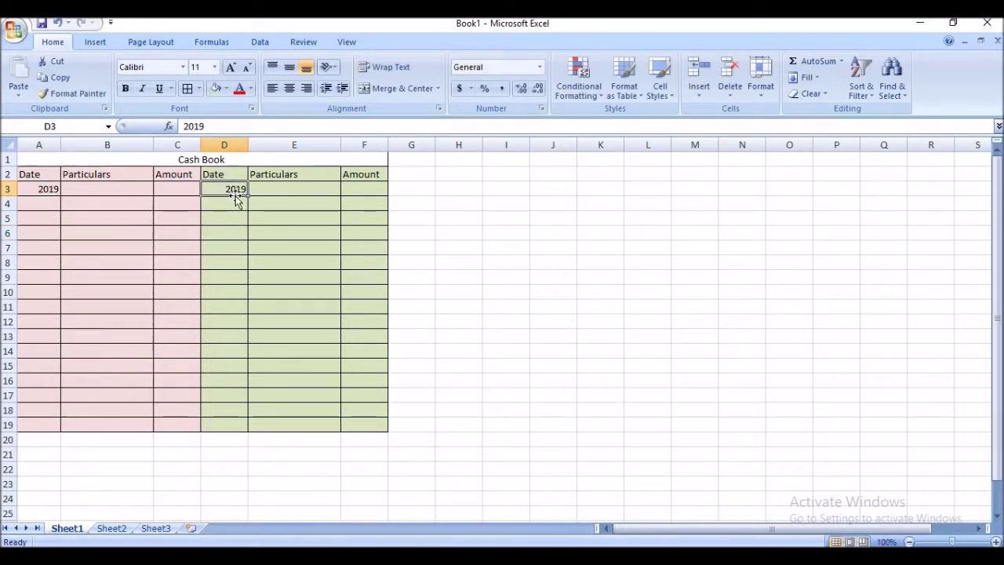
left_click_drag(7, 196, 7, 211)
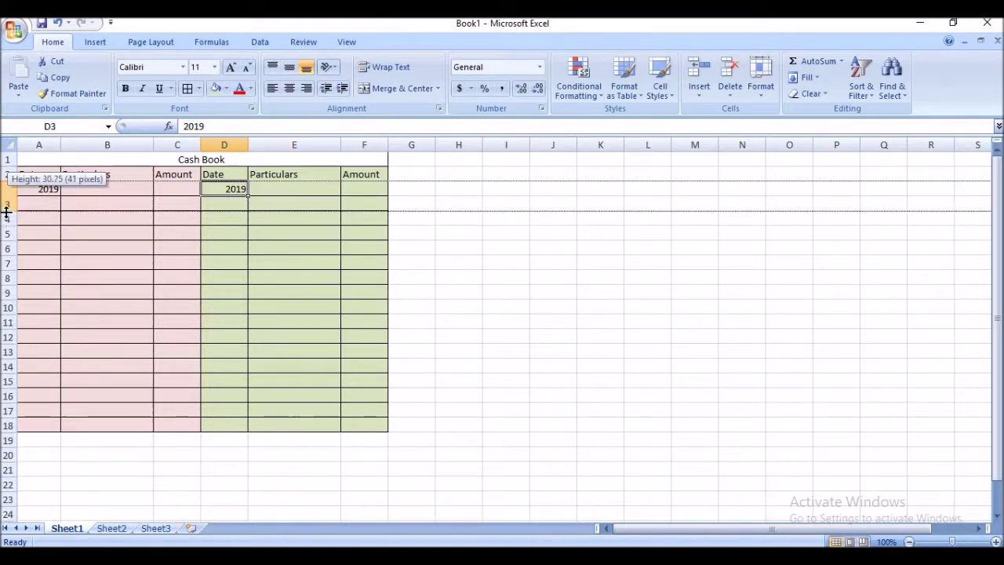
Step: Enter the date 1-Jun in D4 as the first credit date
left_click(99, 232)
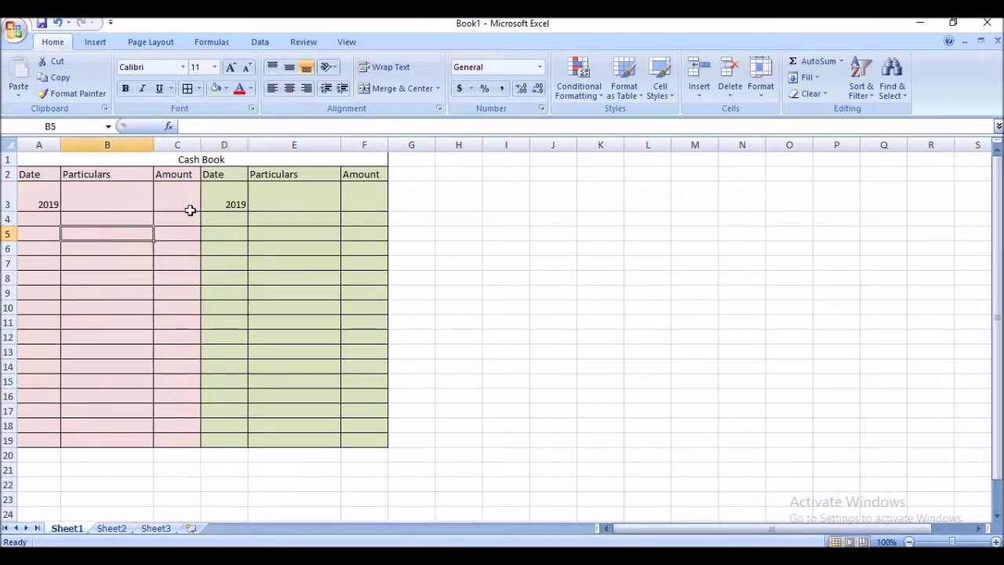
left_click(224, 204)
left_click(224, 217)
type("Jun 2")
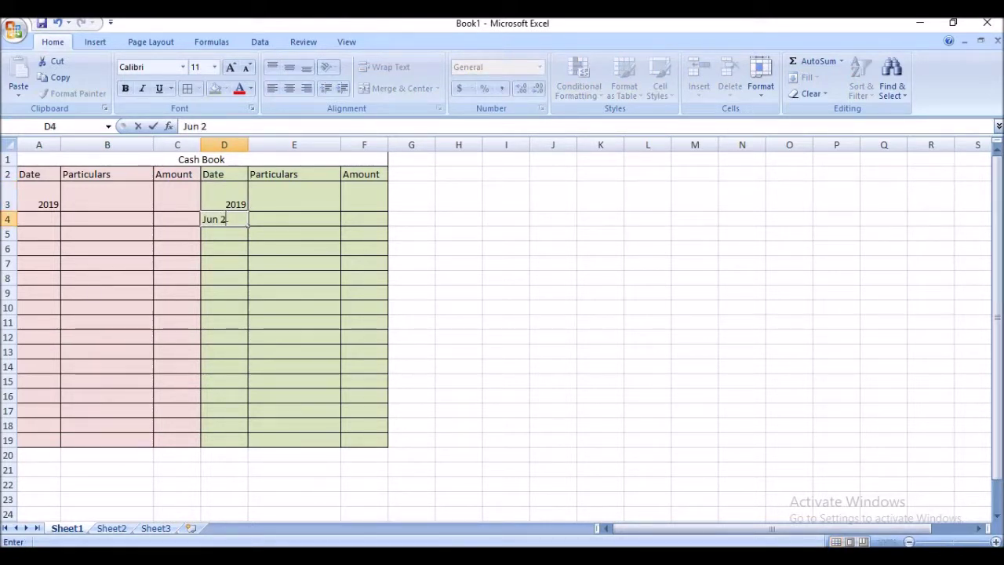
key("BackSpace")
left_click(228, 237)
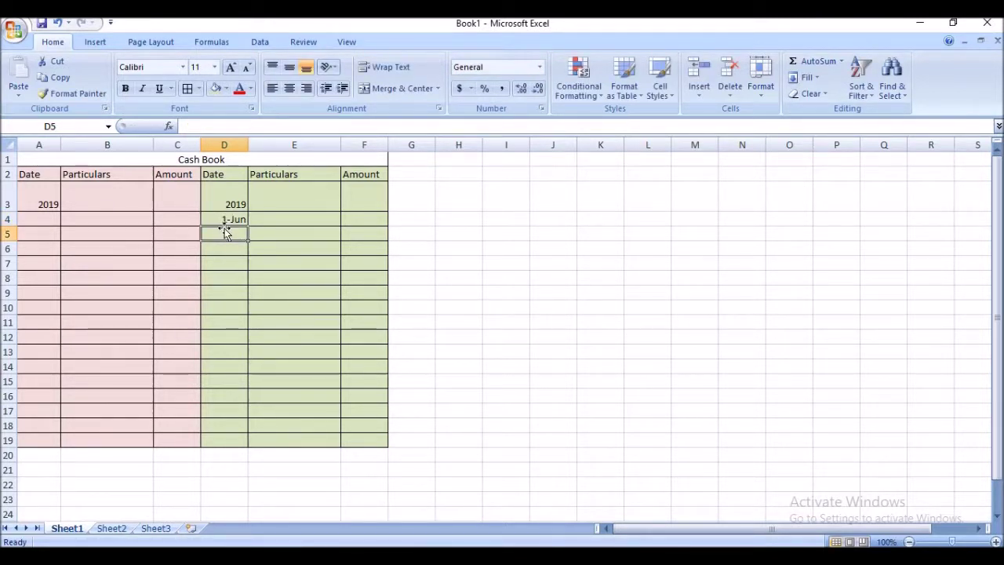
left_click_drag(222, 221, 226, 435)
left_click(226, 309)
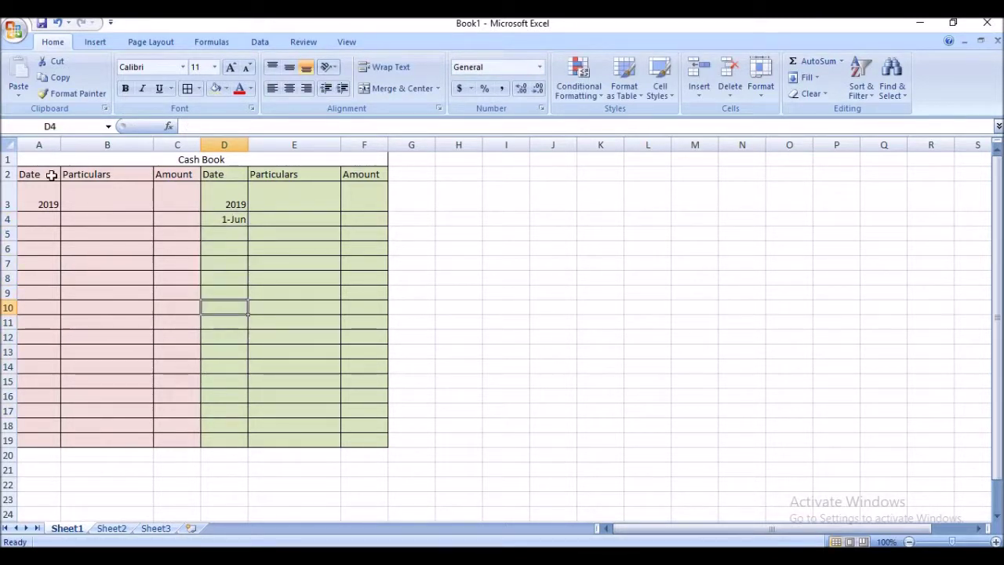
Step: Replace the year in A3 with the full date 1/6/2019
left_click(37, 197)
type("1/")
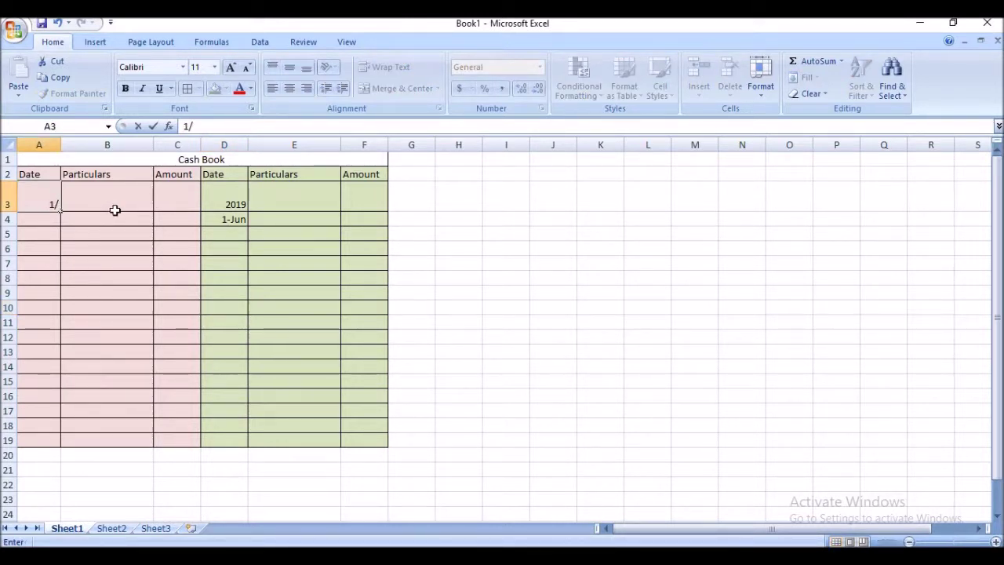
type("6/2019")
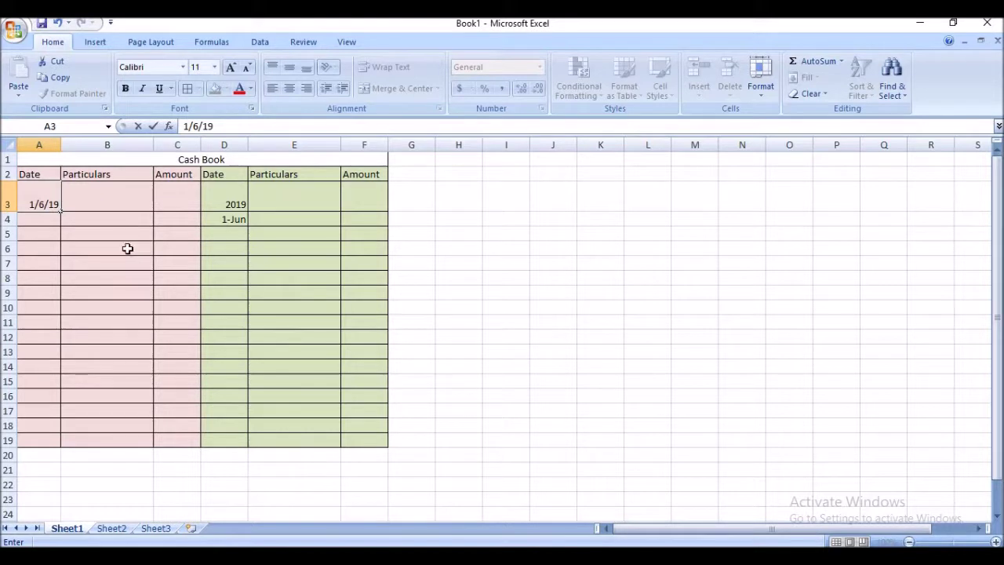
left_click(127, 248)
Step: Clear the D3 and D4 entries and return row 3 to normal height
left_click(220, 206)
left_click_drag(220, 219, 218, 203)
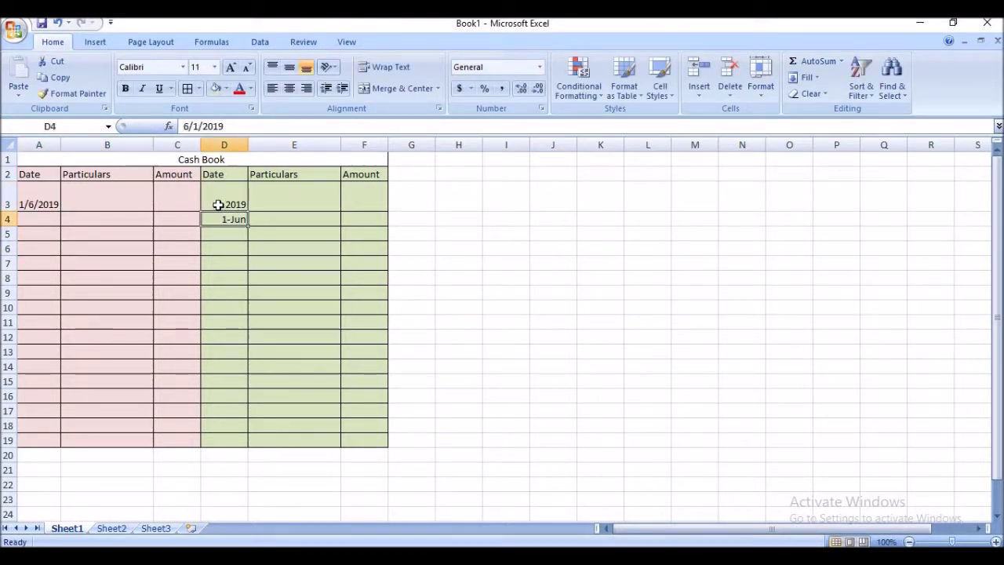
key("Delete")
left_click(217, 233)
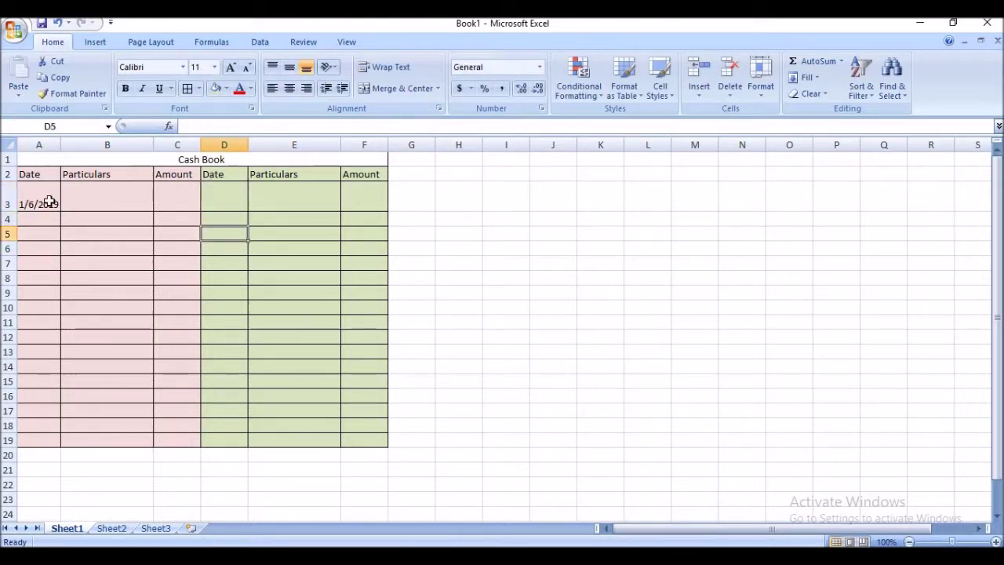
left_click(45, 200)
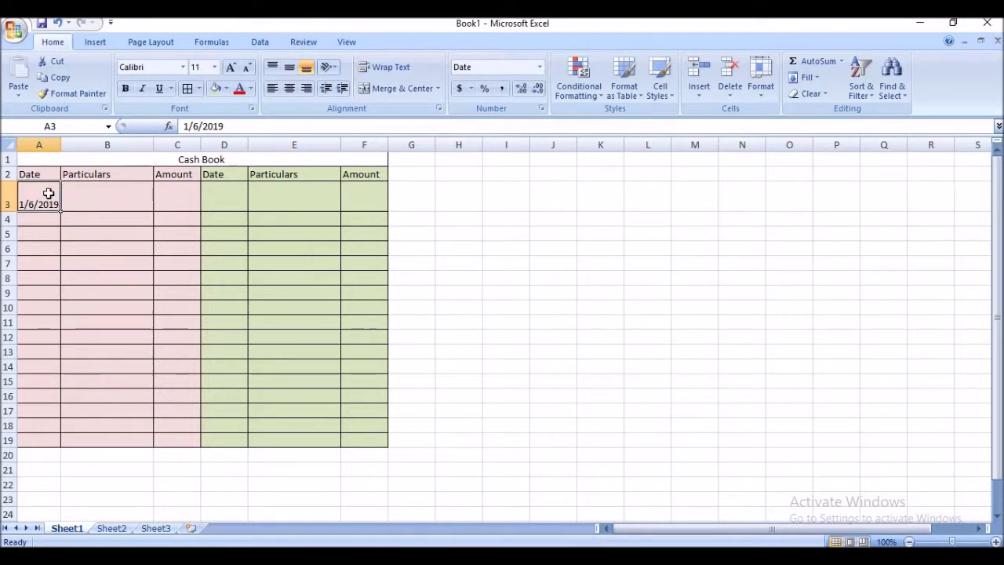
left_click(100, 190)
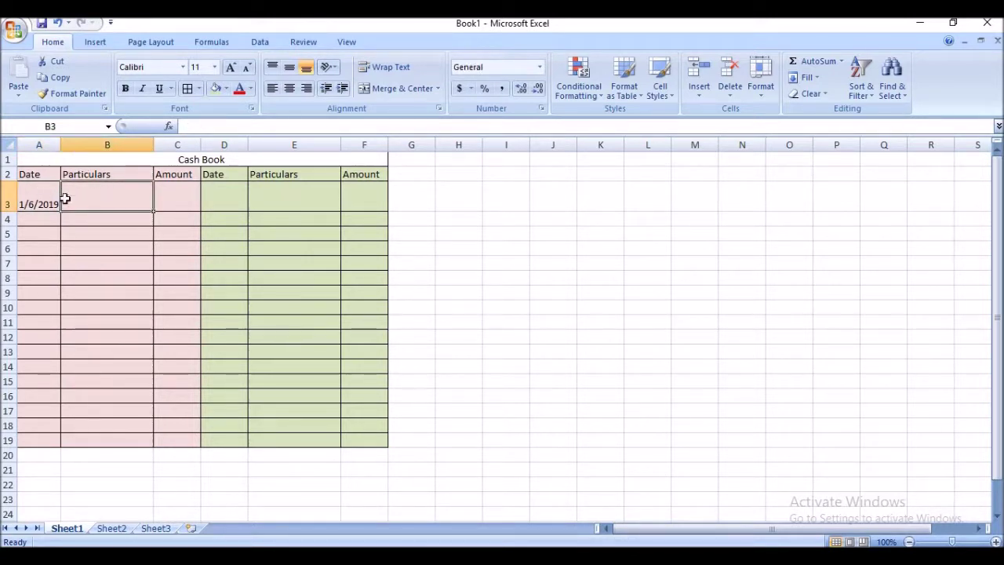
left_click_drag(8, 211, 4, 194)
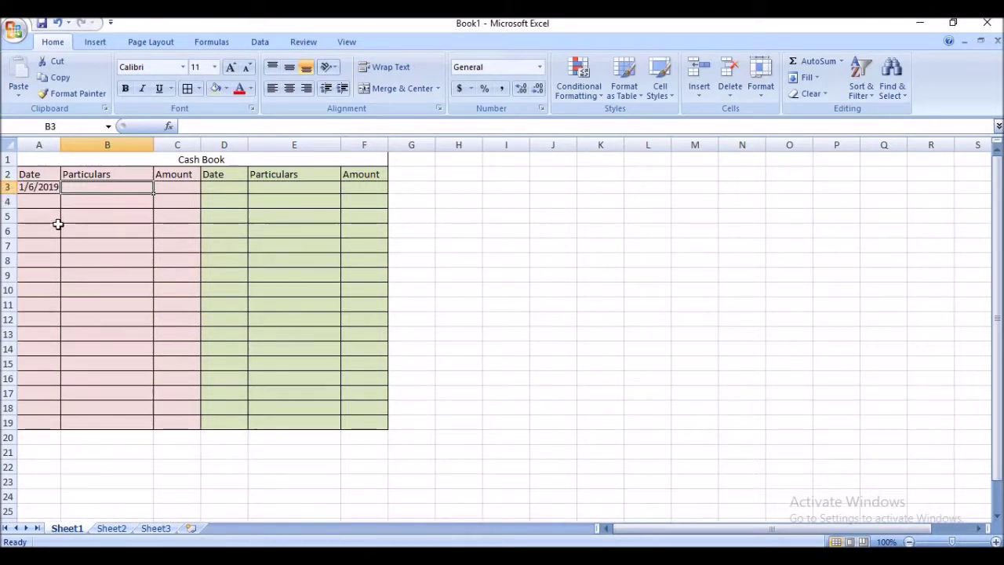
Step: Check the shaded, bordered A2:C19 and D2:F19 blocks and the 1/6/2019 date in A3
left_click(44, 228)
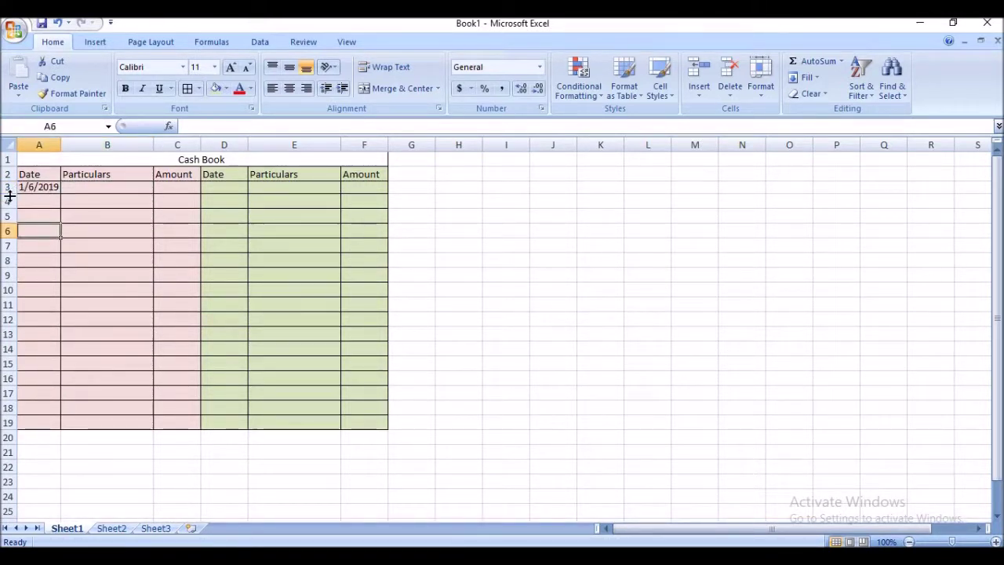
left_click(89, 229)
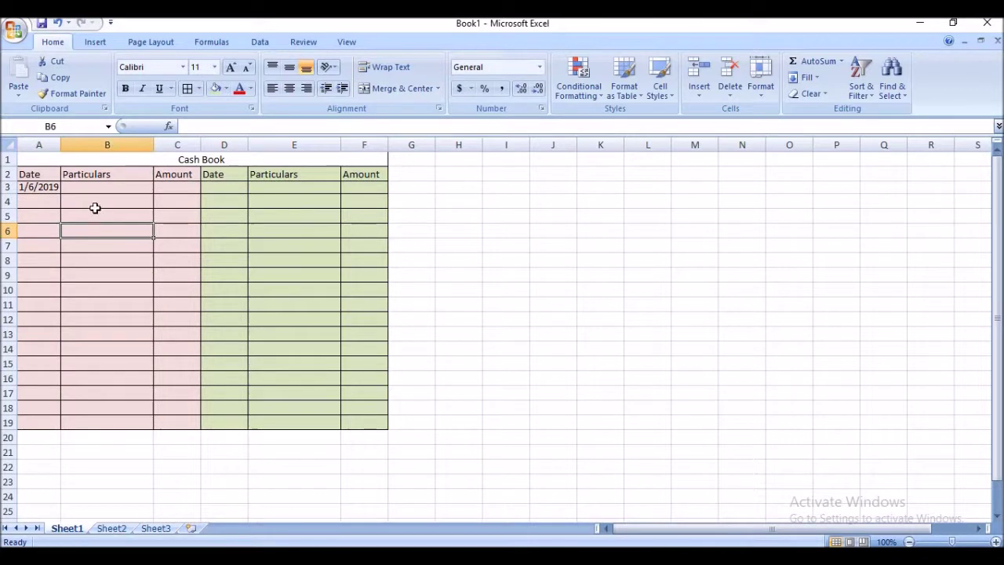
left_click(103, 187)
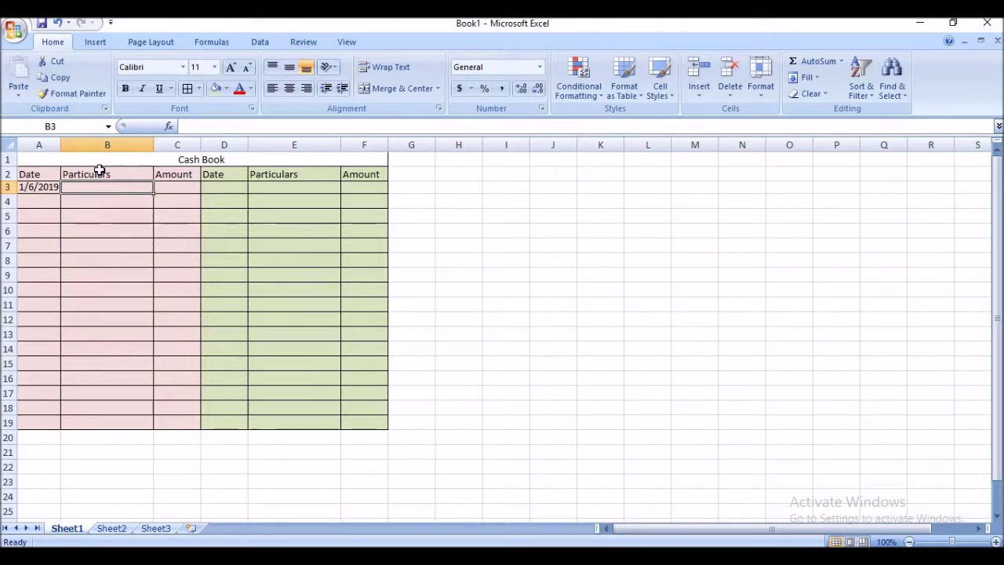
left_click_drag(160, 179, 34, 420)
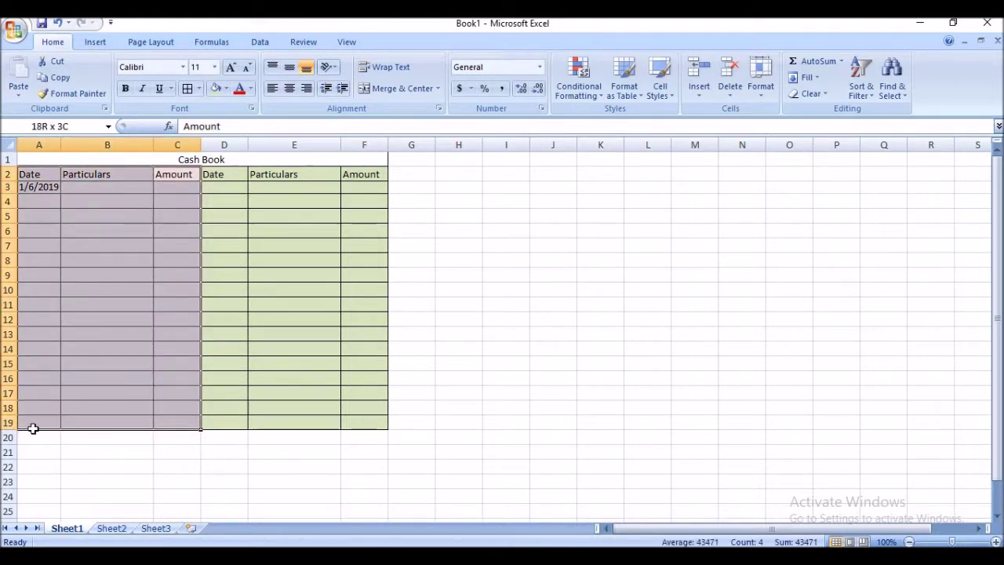
left_click(112, 262)
left_click(226, 173)
left_click_drag(246, 187, 372, 424)
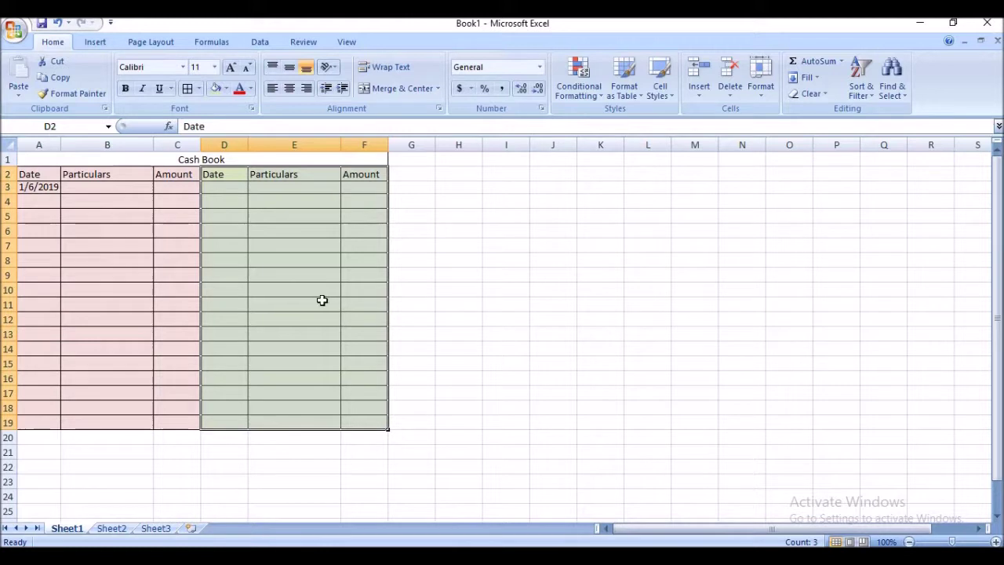
left_click(319, 213)
mouse_move(233, 179)
left_mouse_down()
mouse_move(359, 403)
mouse_move(361, 426)
left_mouse_up()
left_click(305, 273)
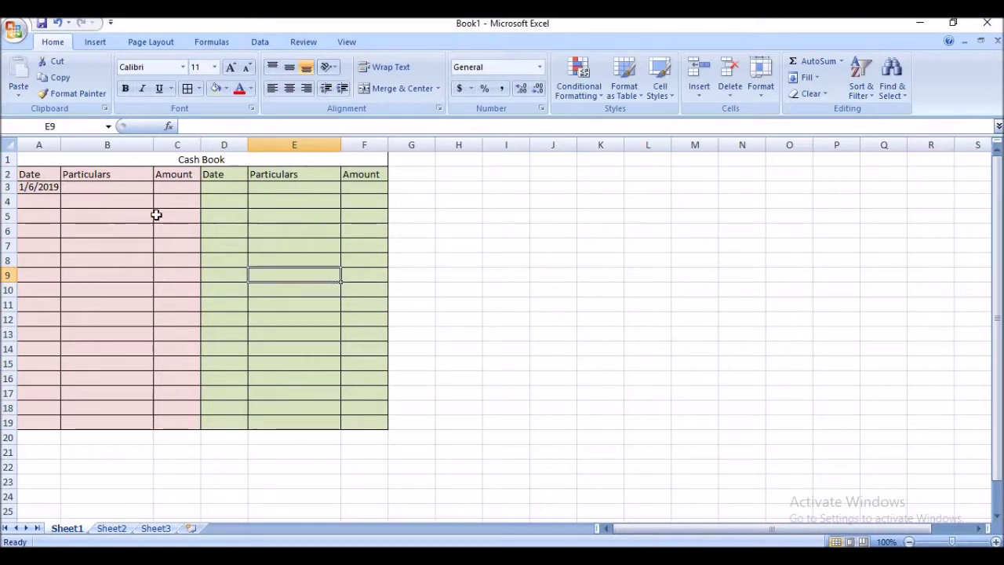
left_click(47, 189)
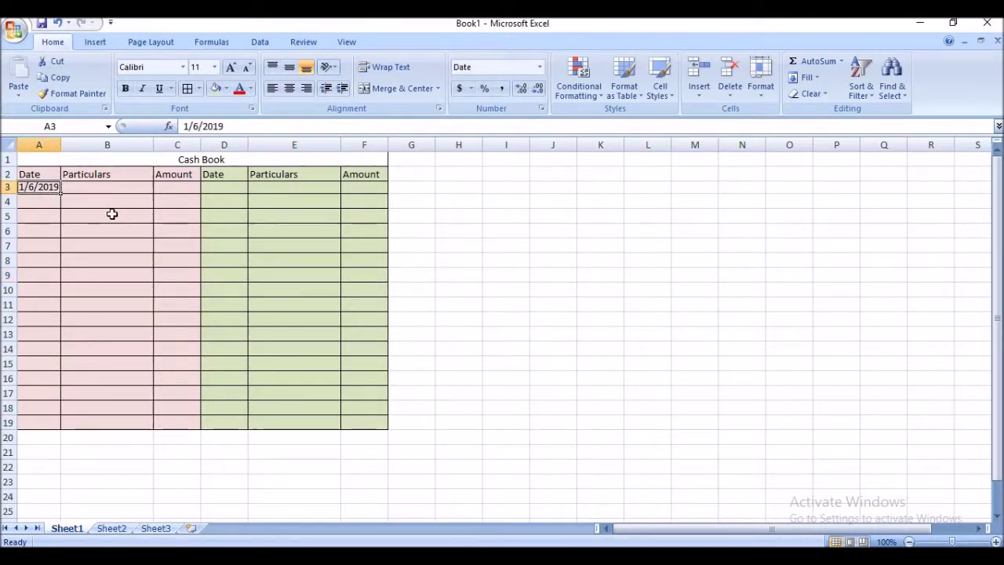
left_click(174, 227)
left_click(43, 177)
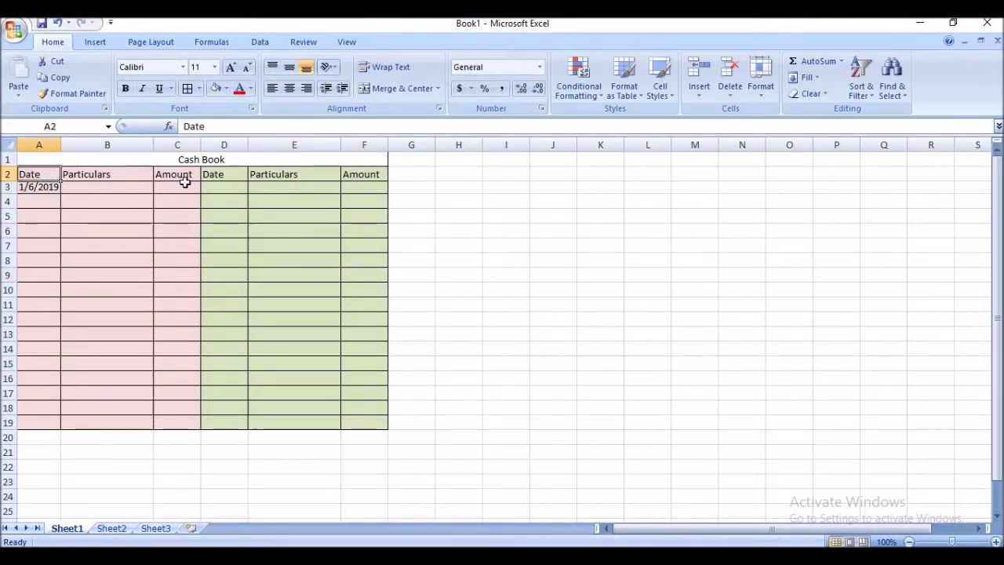
Step: Bold the Cash Book title and the six column headings in A1:F2
left_click_drag(184, 182, 354, 159)
left_click(127, 89)
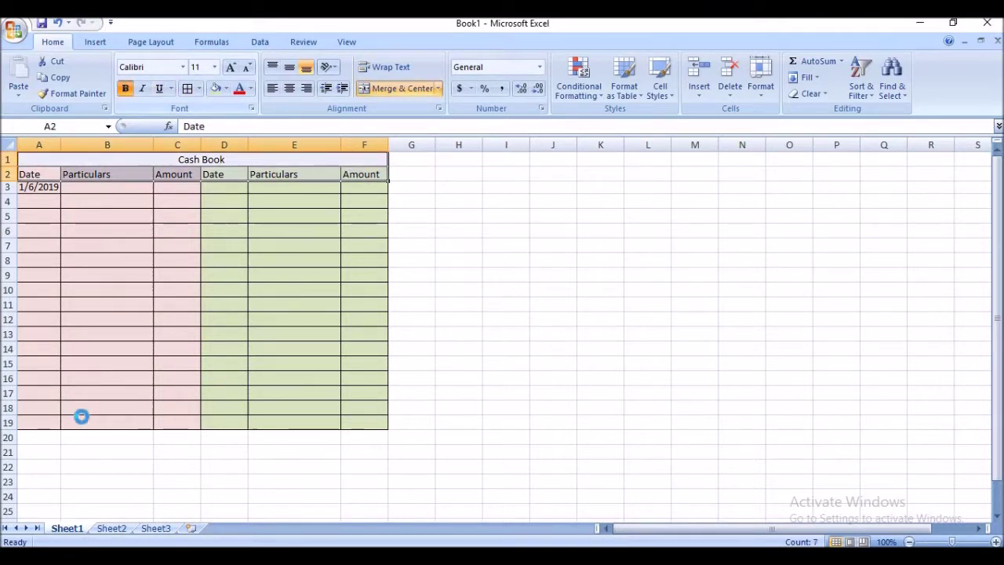
left_click(87, 408)
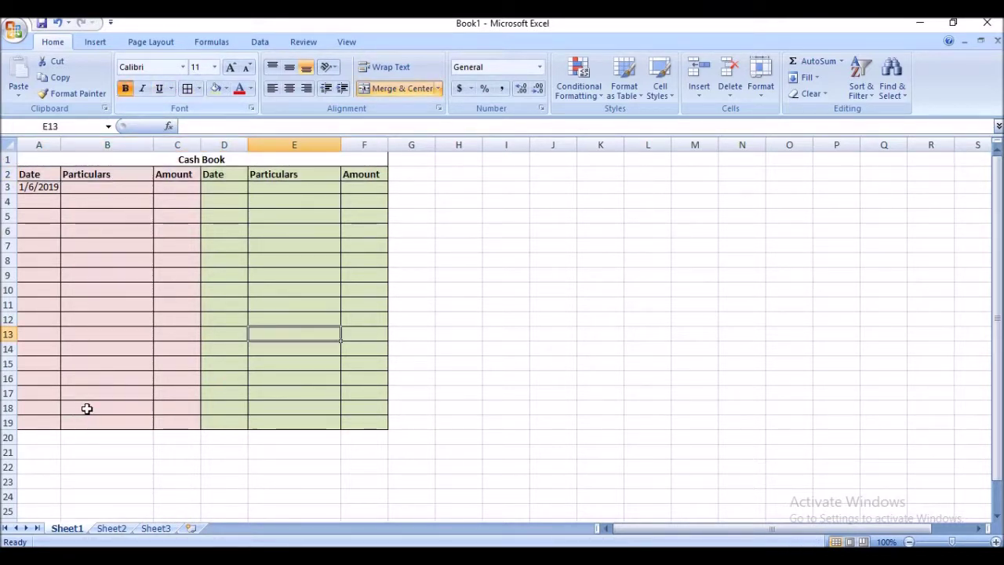
left_click(172, 408)
left_click(117, 407)
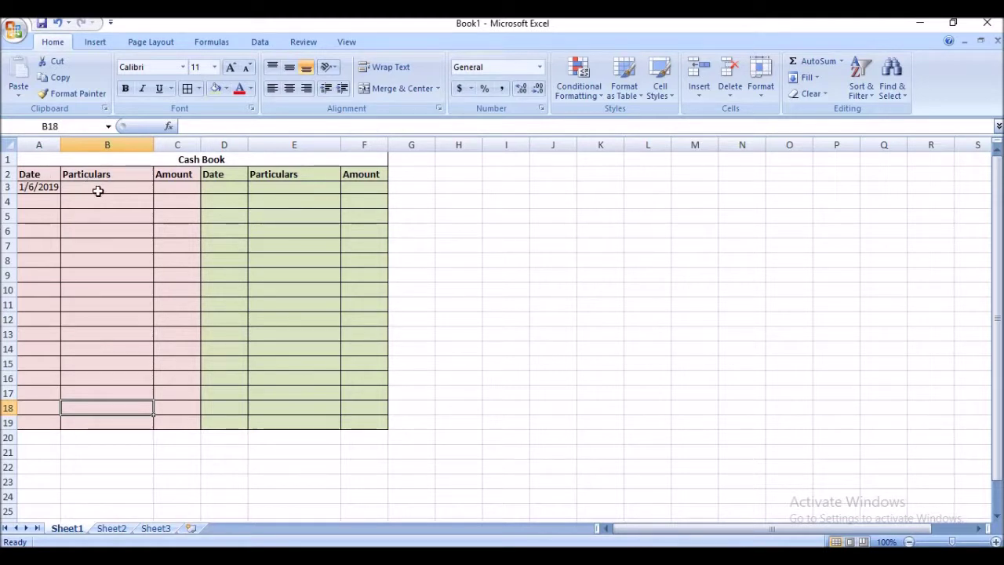
left_click(30, 188)
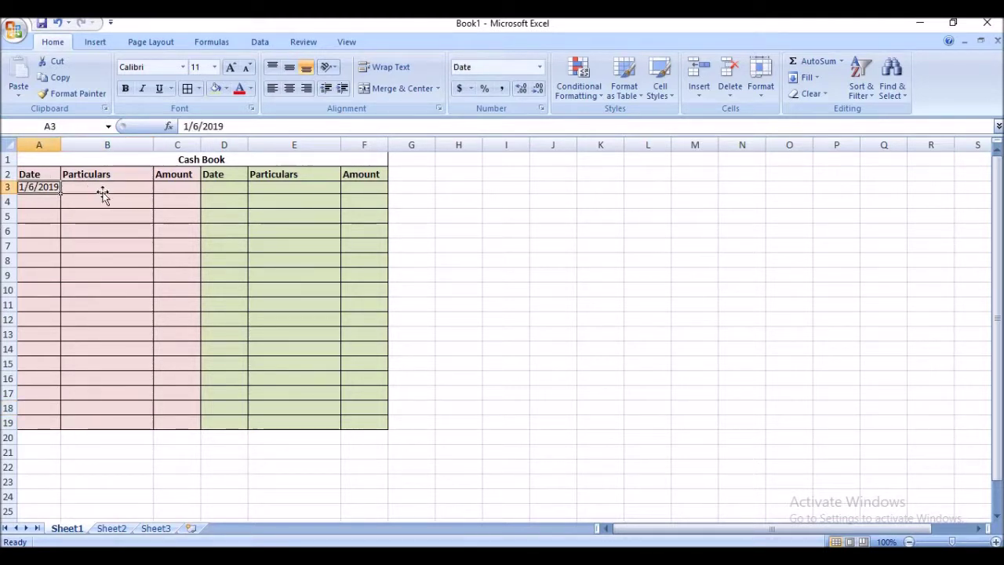
Step: Enter 'to' in B3 and 'By' in E3 on the payments side
left_click(103, 194)
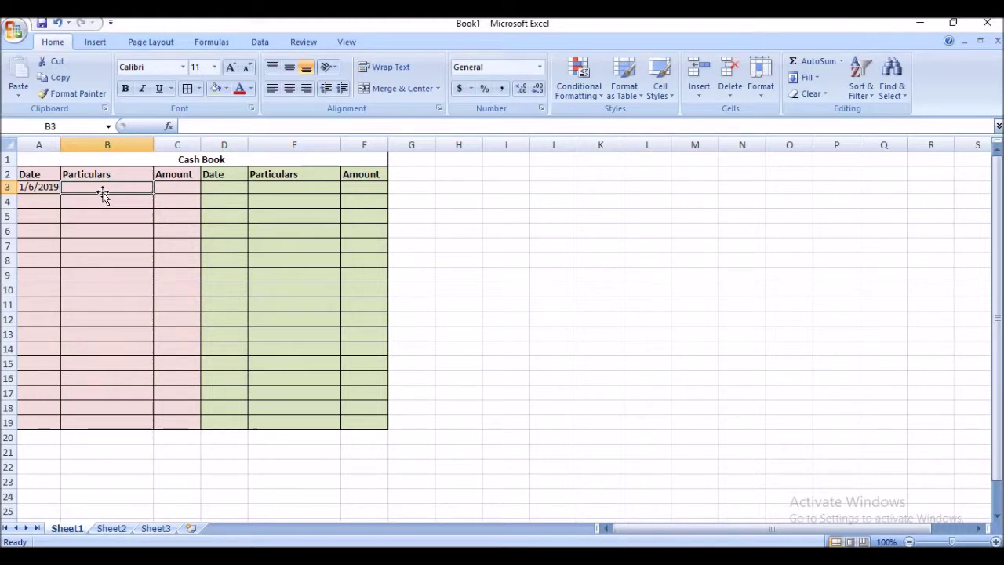
type("to")
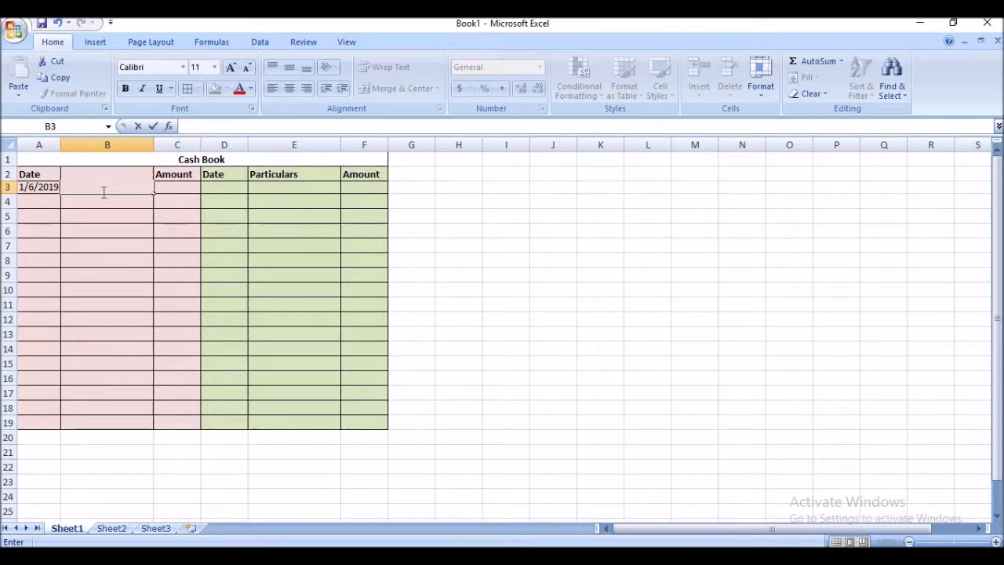
left_click(266, 187)
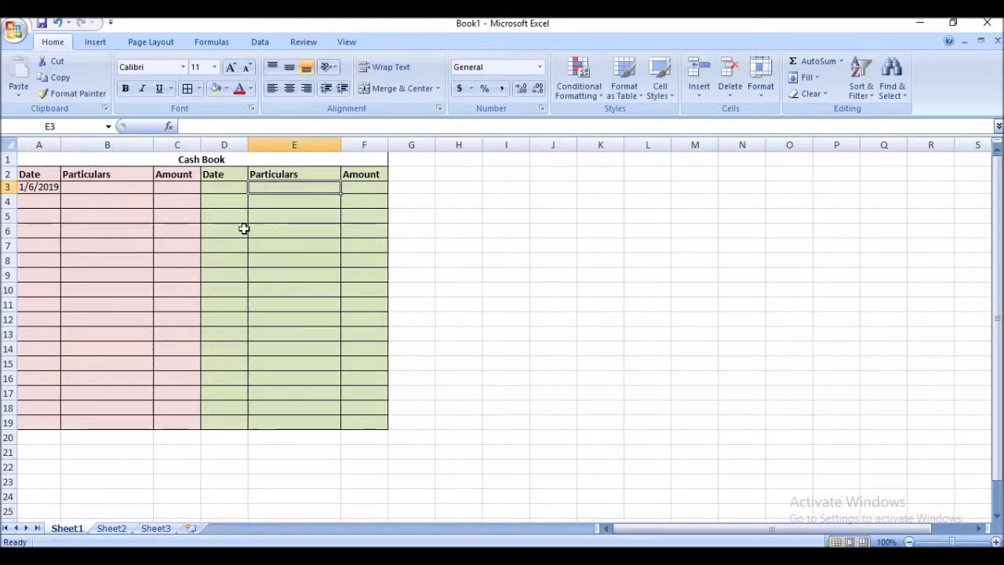
left_click(224, 187)
left_click(305, 189)
type("By")
key("Return")
Step: Correct the B3 particulars so they read 'To rent'
left_click(280, 186)
left_click(106, 188)
type("To")
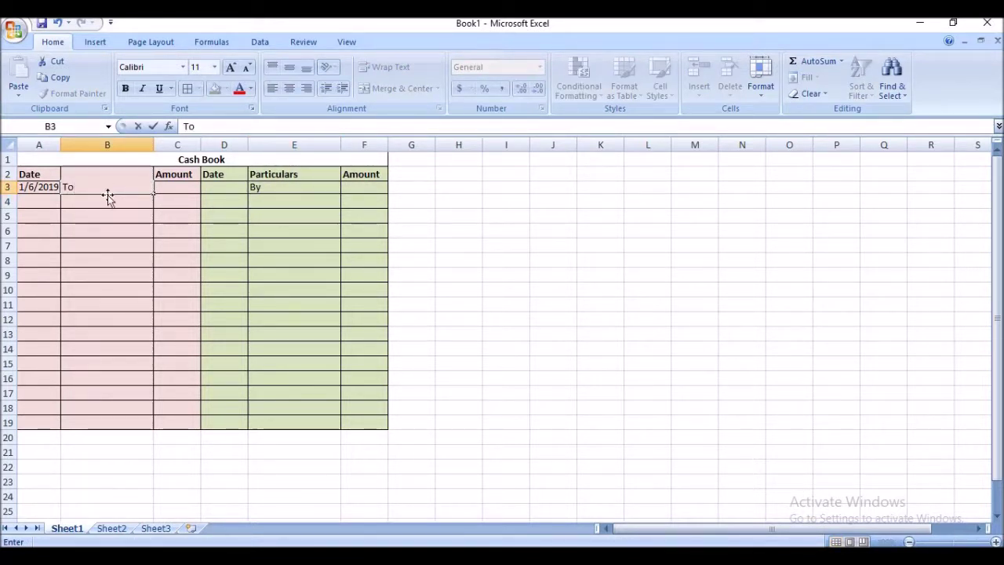
left_click(110, 228)
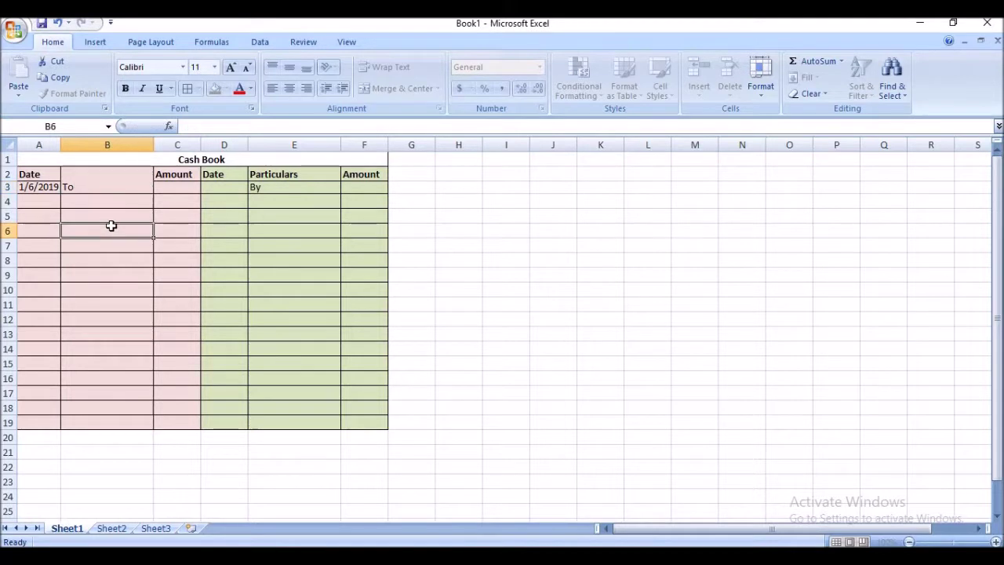
left_click(119, 178)
left_click(120, 189)
double_click(120, 189)
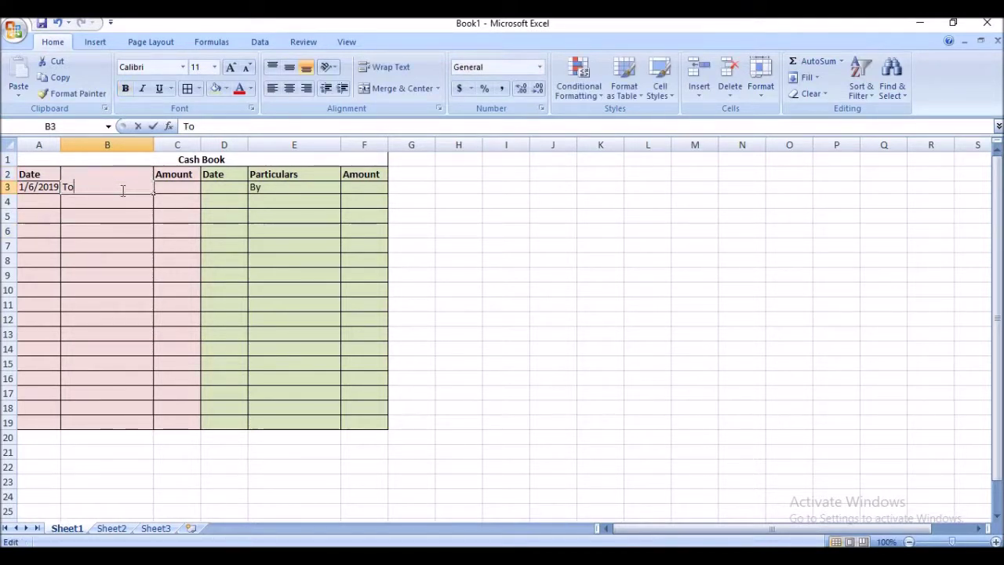
type(" rent")
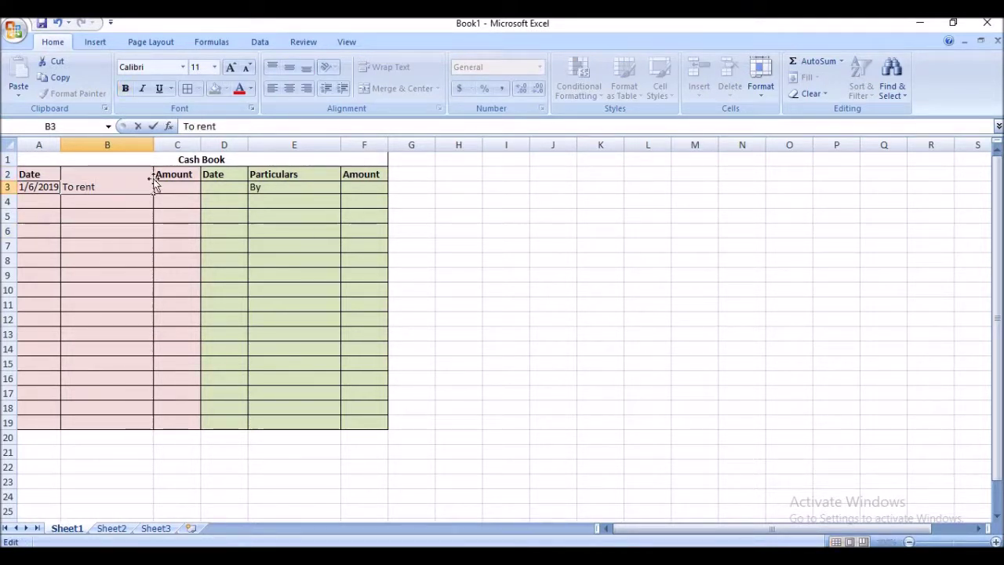
left_click(169, 188)
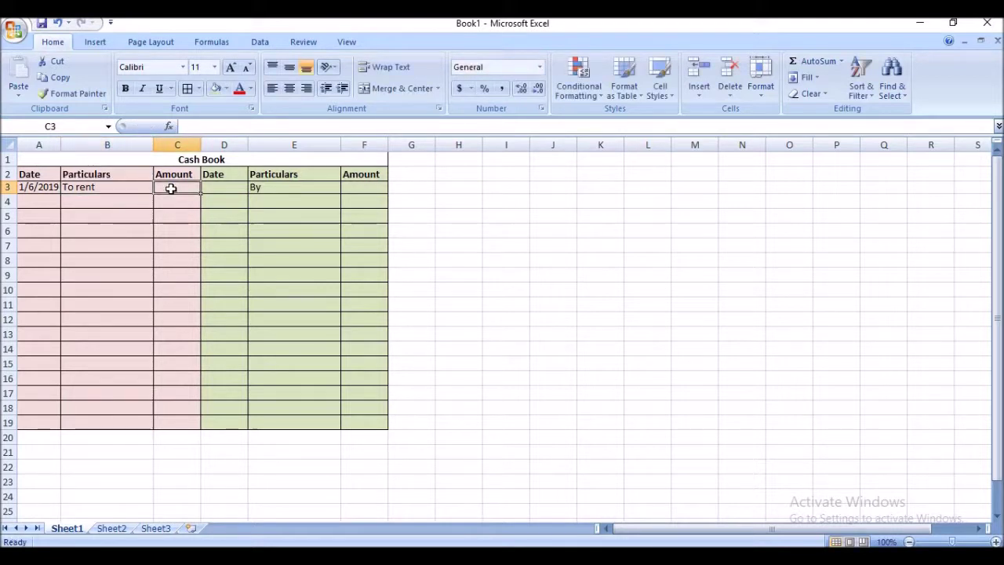
Step: Enter 10,000.00 in C3 with two decimal places and type the date 2/6/2019 in B4
type("10,000")
left_click(183, 200)
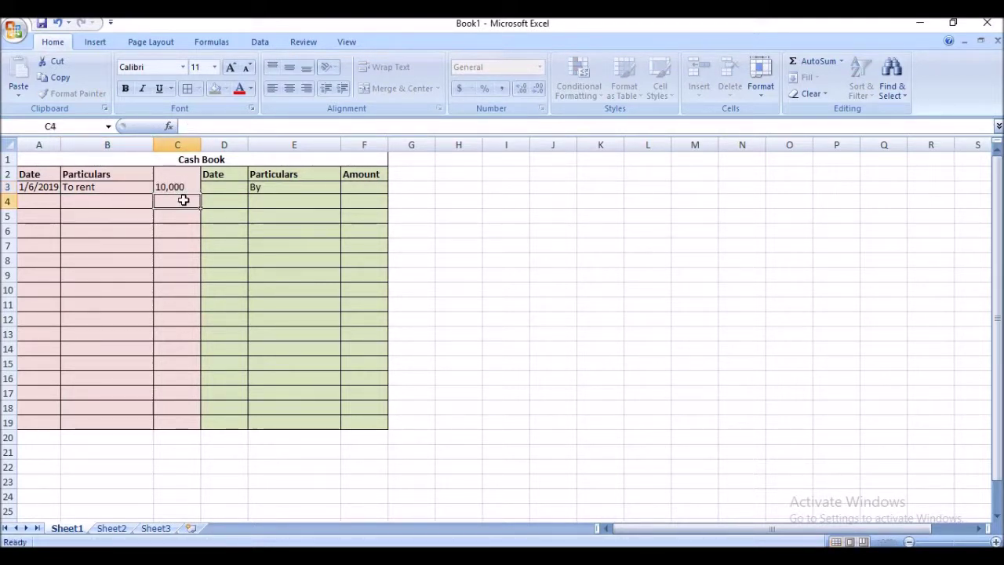
type("Amount")
left_click(168, 189)
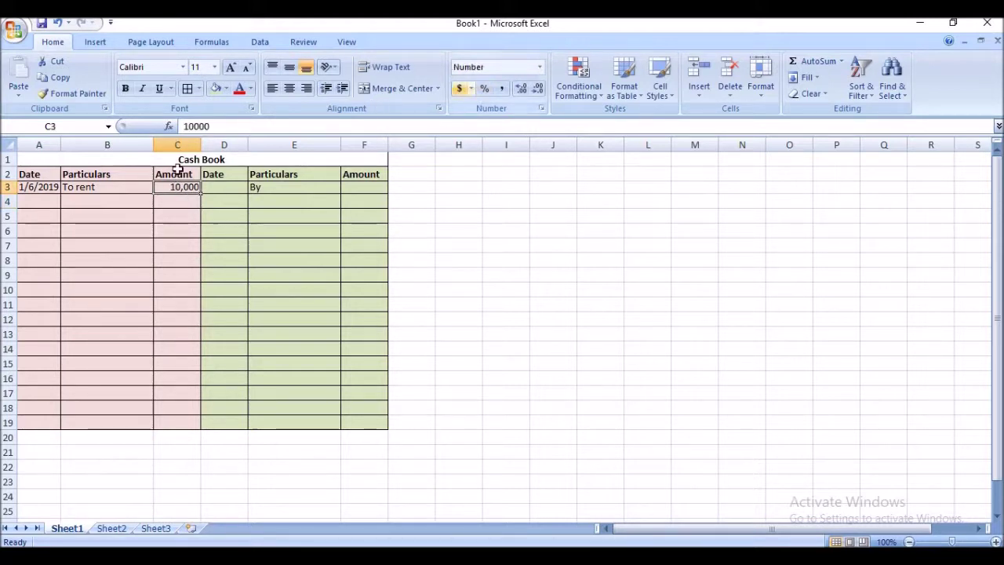
left_click(522, 88)
left_click(521, 89)
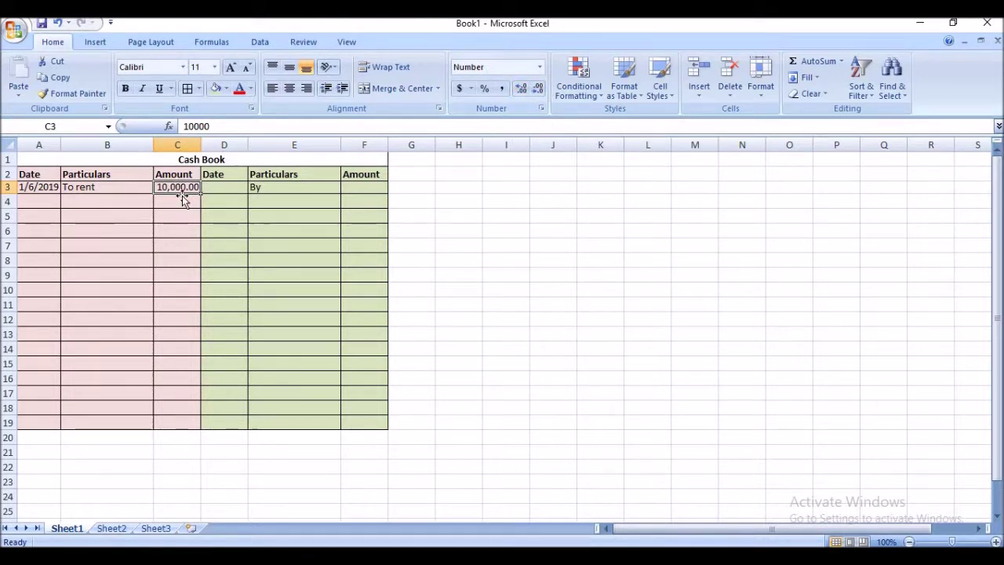
left_click(122, 201)
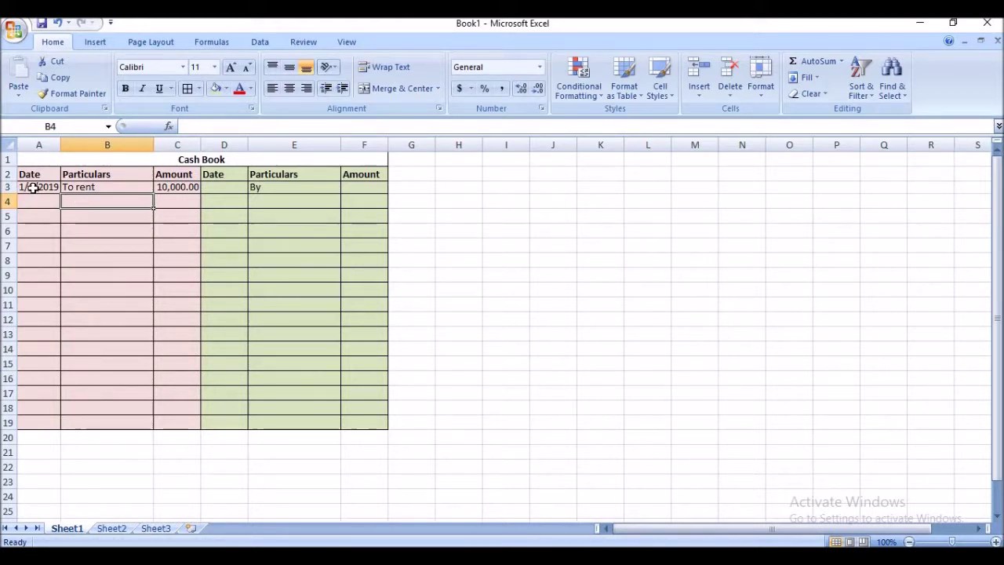
type("2")
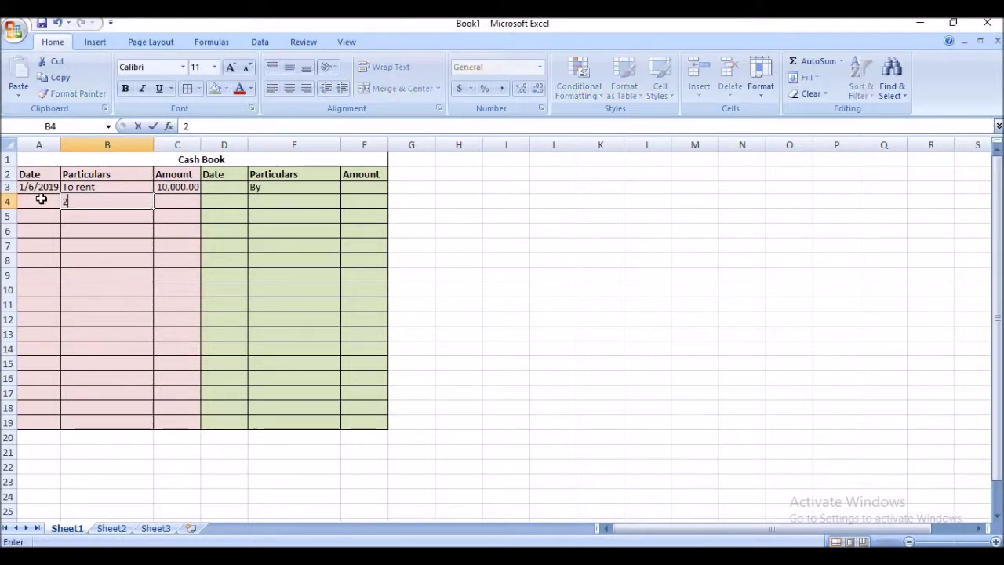
type("/6/1")
type("2019")
Step: Move the 2/6/2019 date from B4 into A4 in the Date column by cutting and pasting
left_click(37, 188)
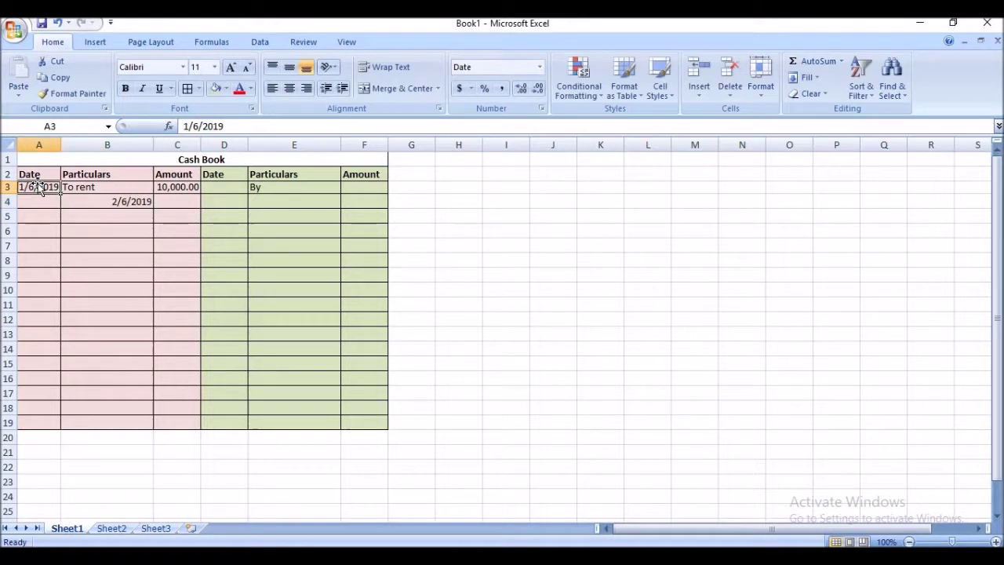
left_click(116, 201)
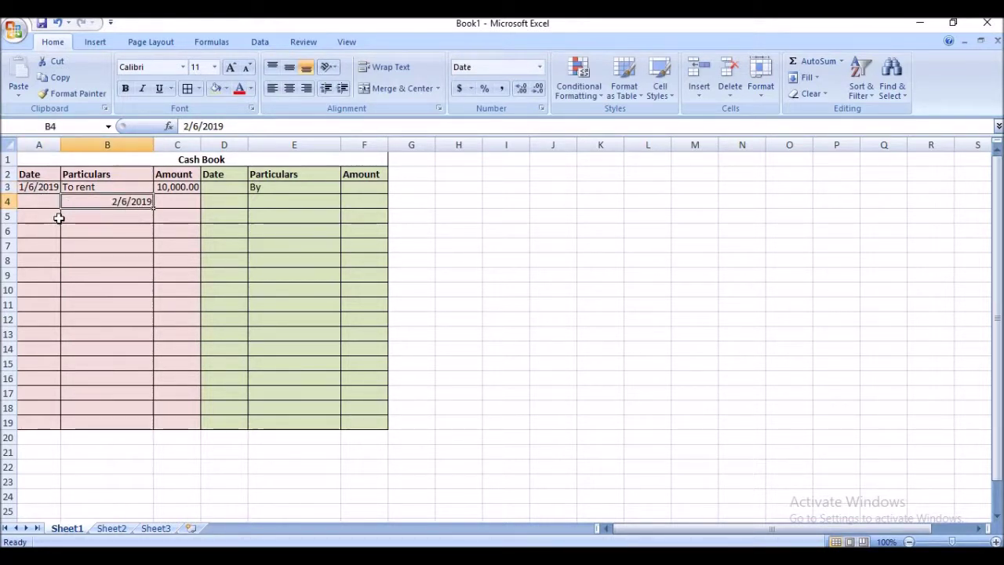
right_click(139, 201)
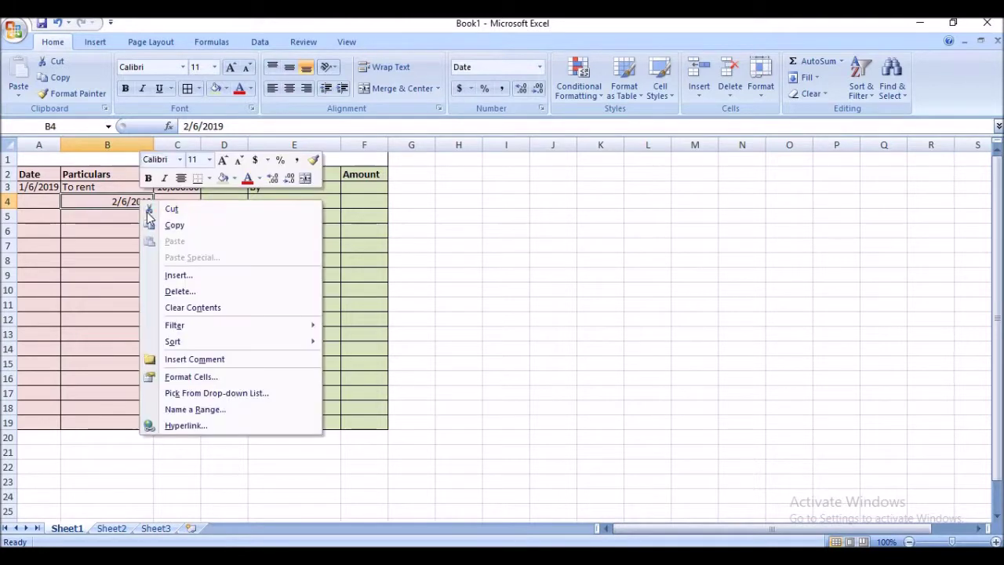
key("t")
left_click(24, 202)
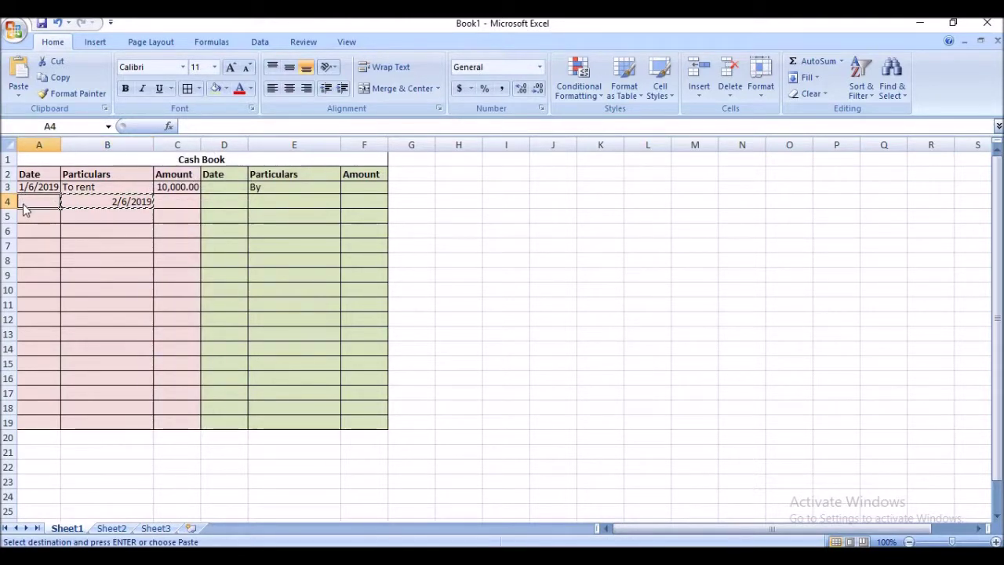
right_click(24, 202)
left_click(59, 246)
left_click(112, 204)
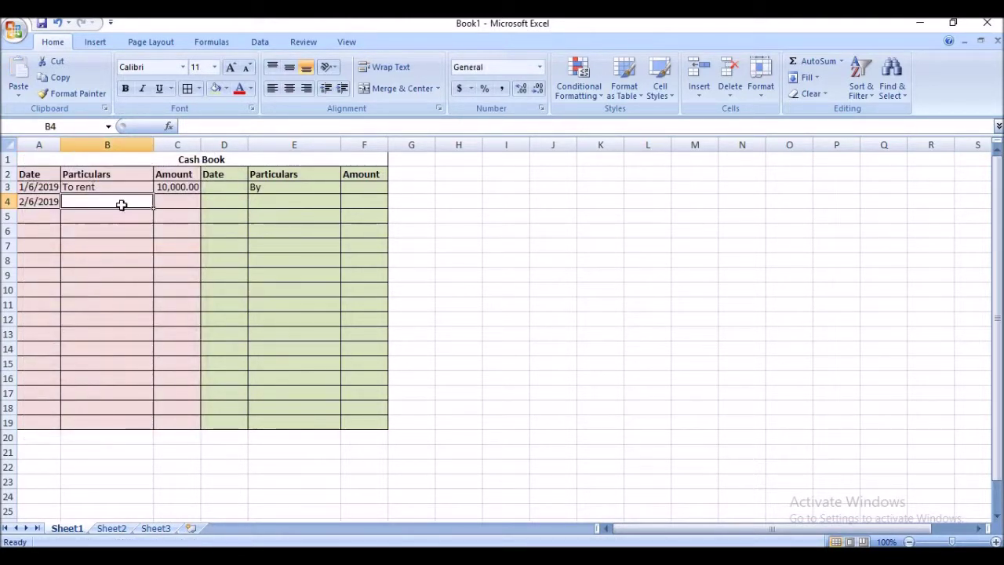
Step: Open the Fill Color choices and close them without changing the fill
left_click(226, 88)
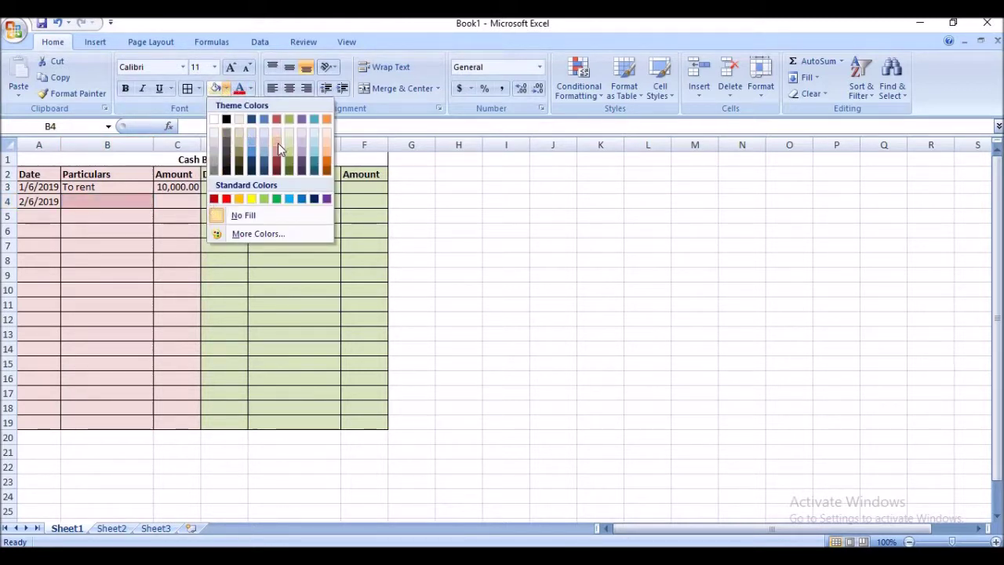
left_click(204, 254)
left_click(111, 199)
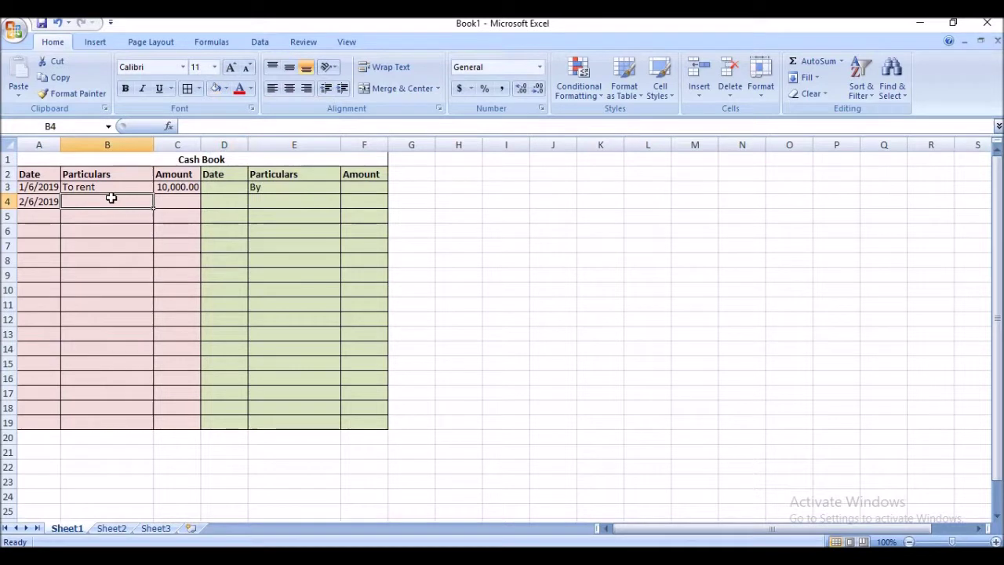
Step: Enter 'To Travel expenses' in B4 with the amount 500.00 in C4
type("Ti")
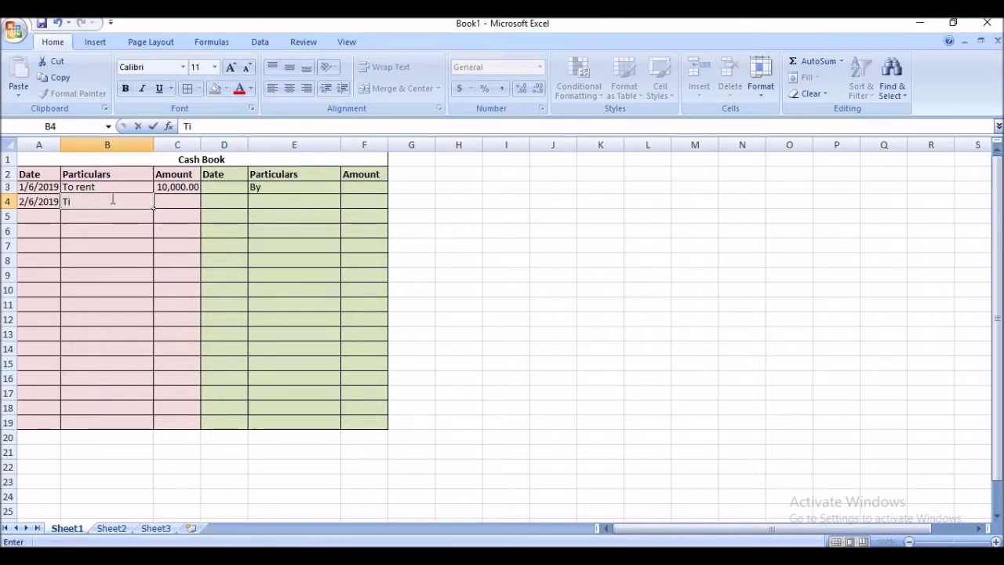
type("o")
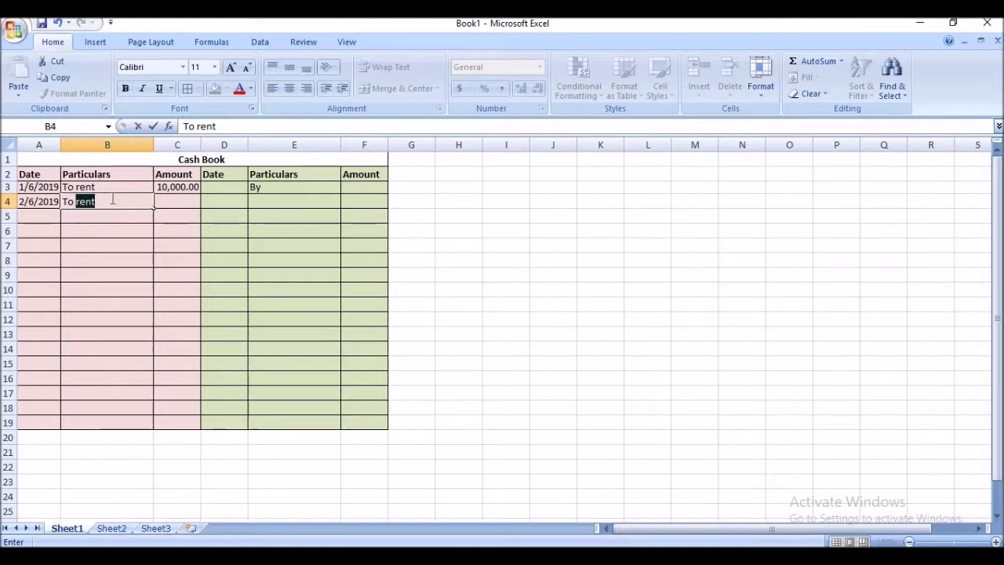
type("Tra")
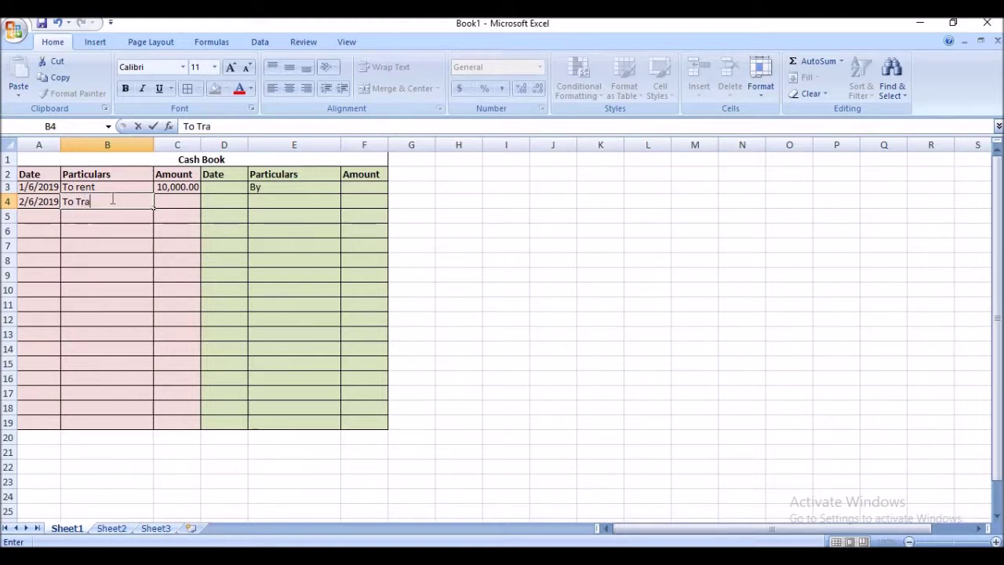
type("vel ex")
type("penses")
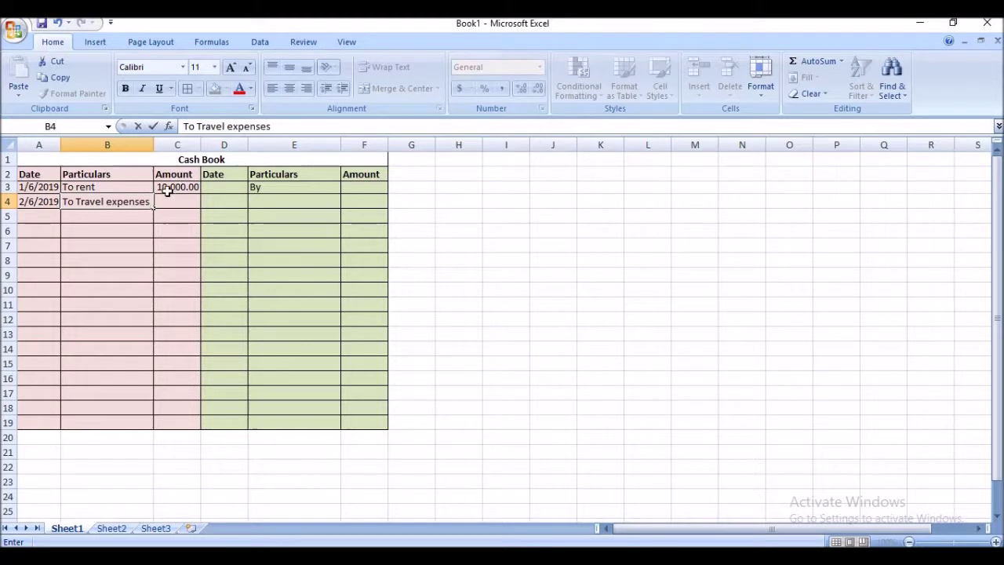
left_click(161, 188)
left_click(175, 204)
type("500.00")
left_click(146, 213)
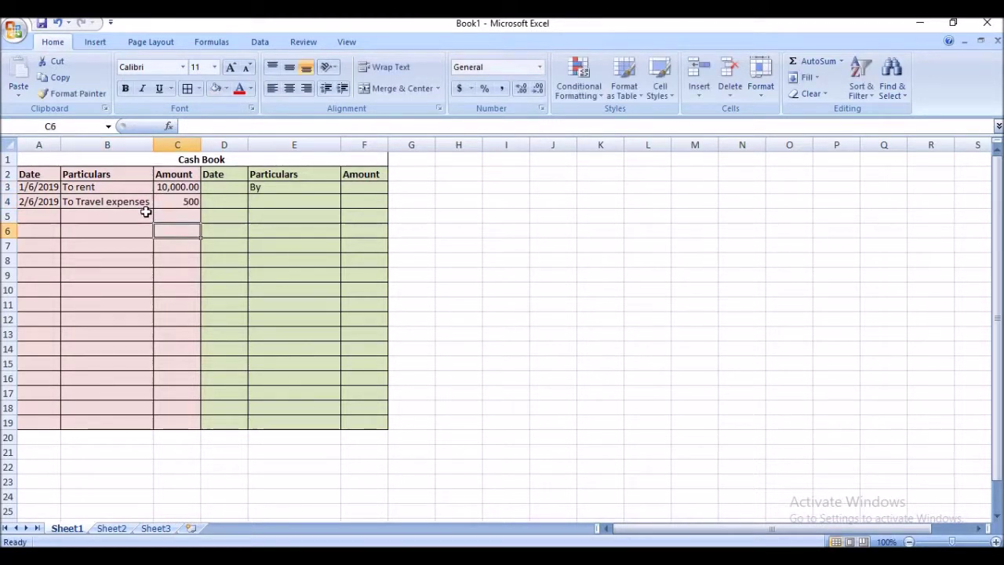
left_click(173, 201)
Step: Format the Amount column C3:C18 to two decimal places
mouse_move(179, 408)
left_mouse_down()
mouse_move(177, 174)
mouse_move(177, 188)
left_mouse_up()
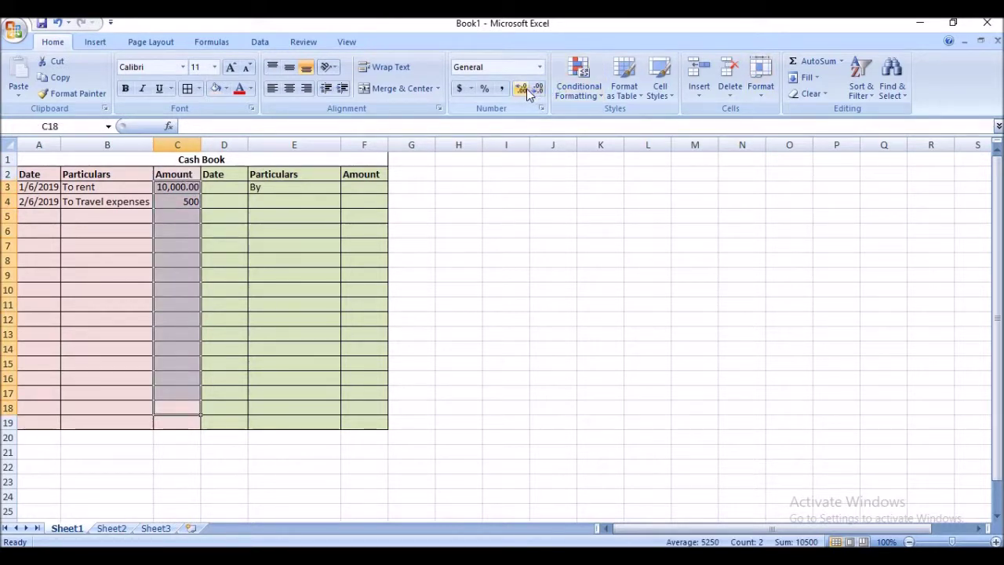
left_click(188, 202)
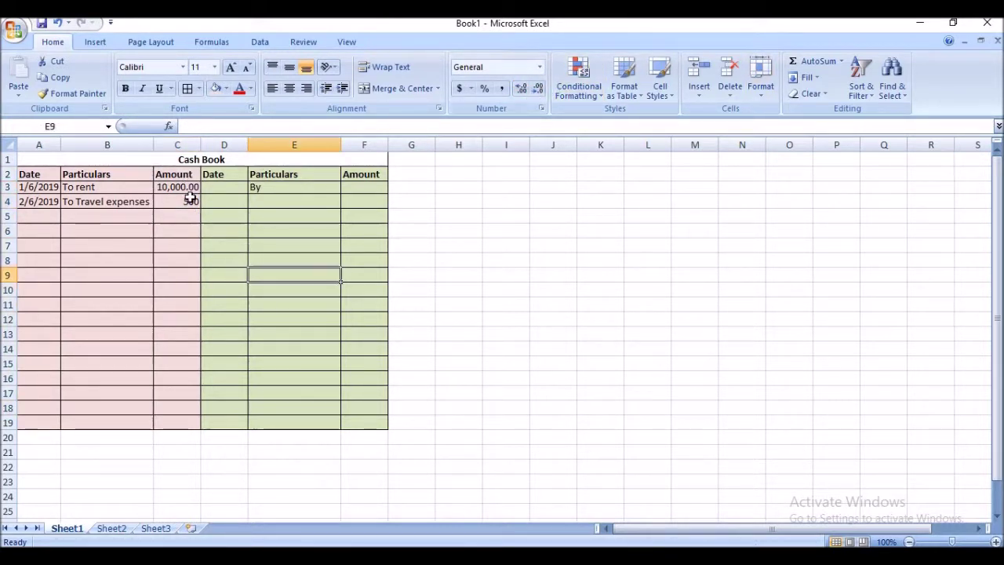
left_click(520, 88)
left_click(520, 88)
left_click(274, 247)
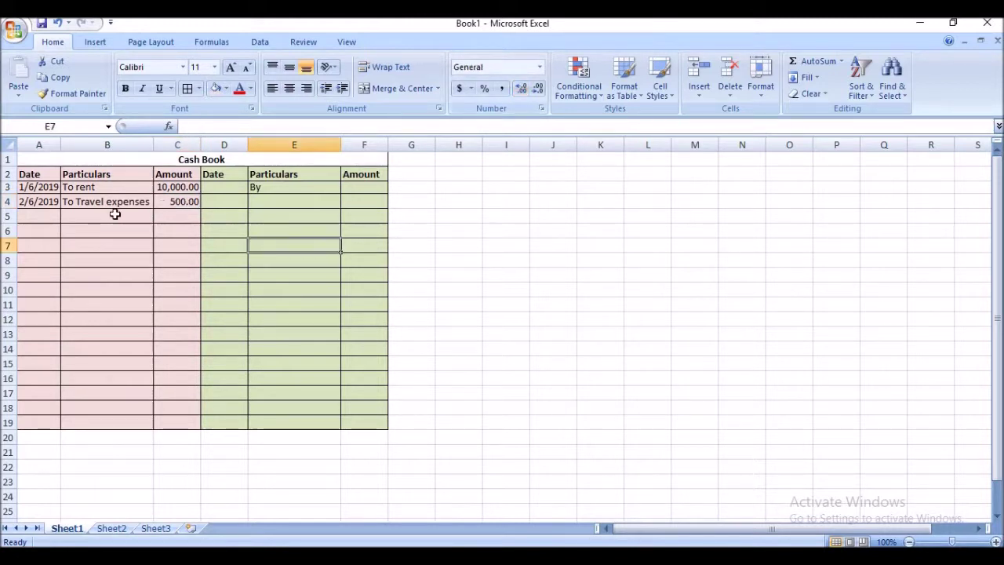
left_click(114, 214)
Step: Record 'To posting charges' 50 in row 5 and 'to carpenter' 500 in row 6
type("Tou")
key("BackSpace")
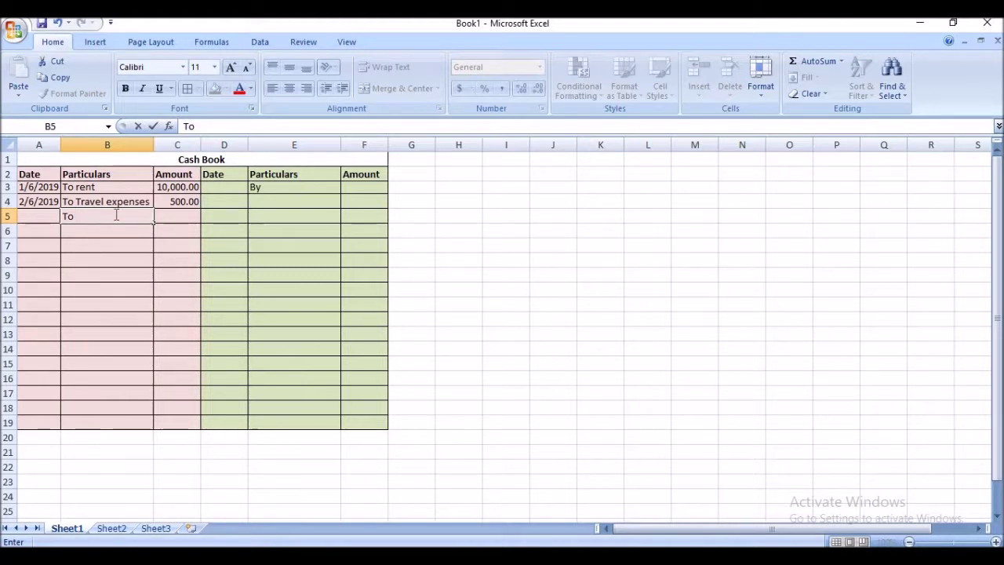
type("posting charges")
key("Tab")
type("50")
left_click(108, 238)
type("to ")
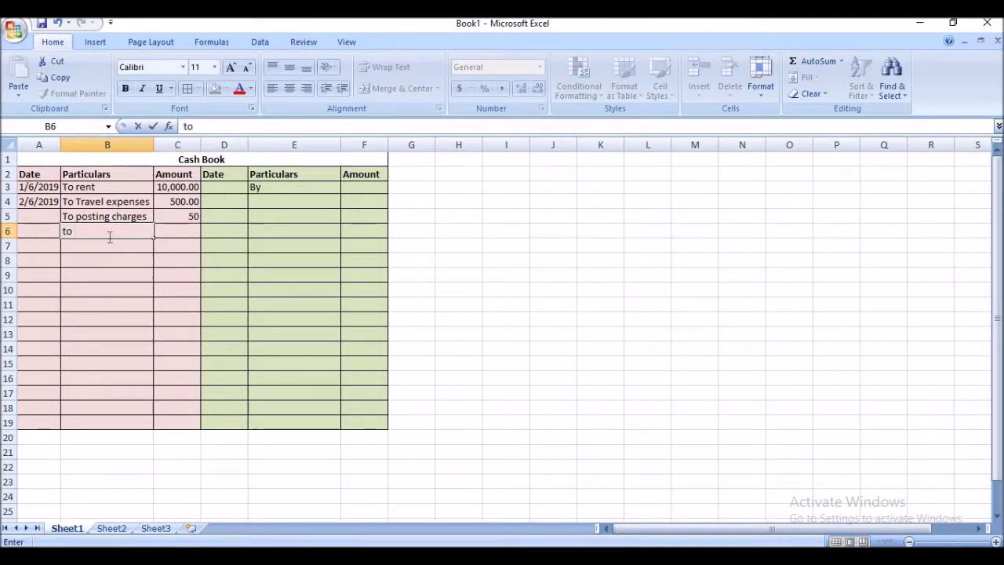
type("carpenter")
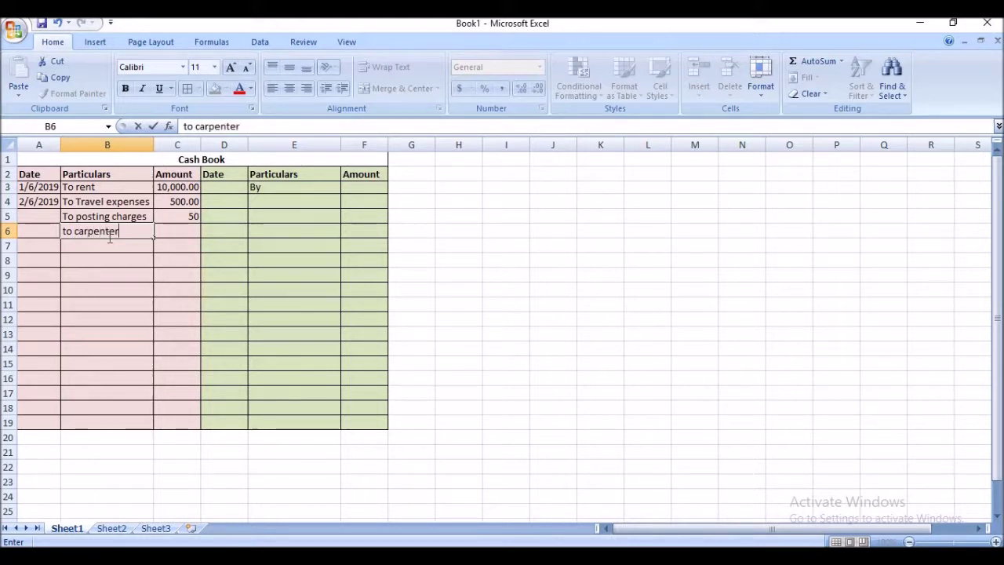
key("Tab")
type("50")
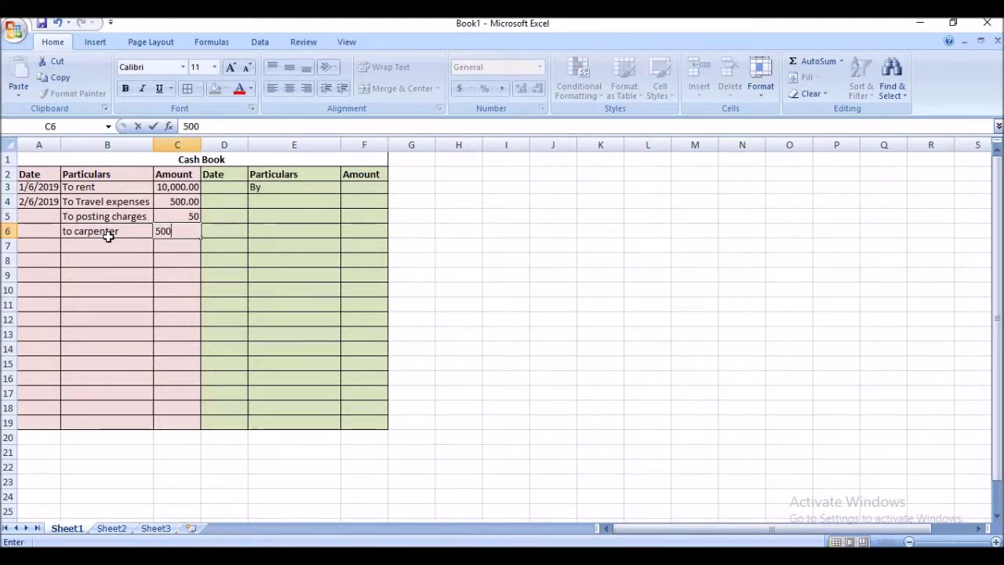
key("Return")
Step: Record 'to wages' 200 in row 7 and 'to business form charges' 100 in row 8
left_click(108, 240)
type("to")
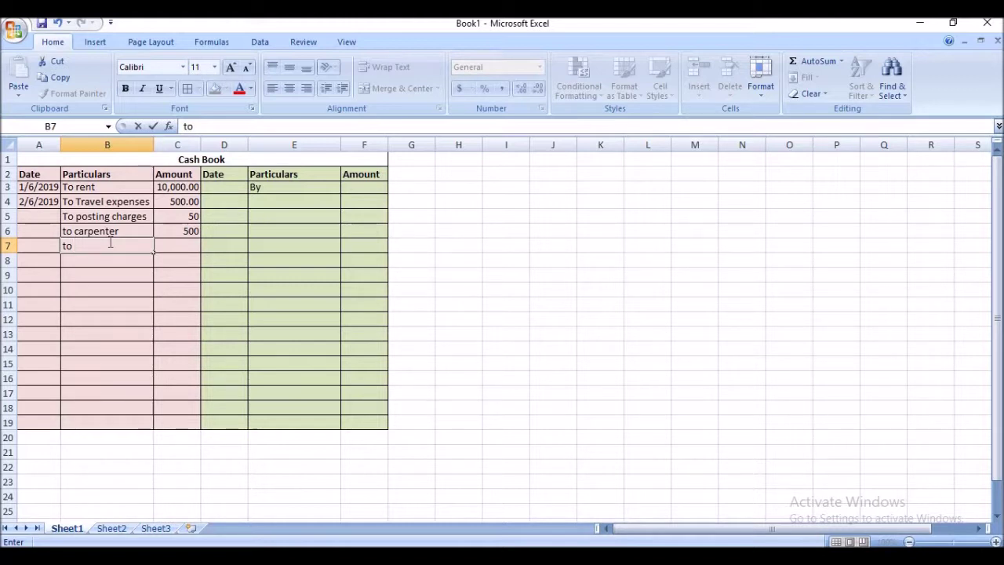
type(" wages")
left_click(181, 244)
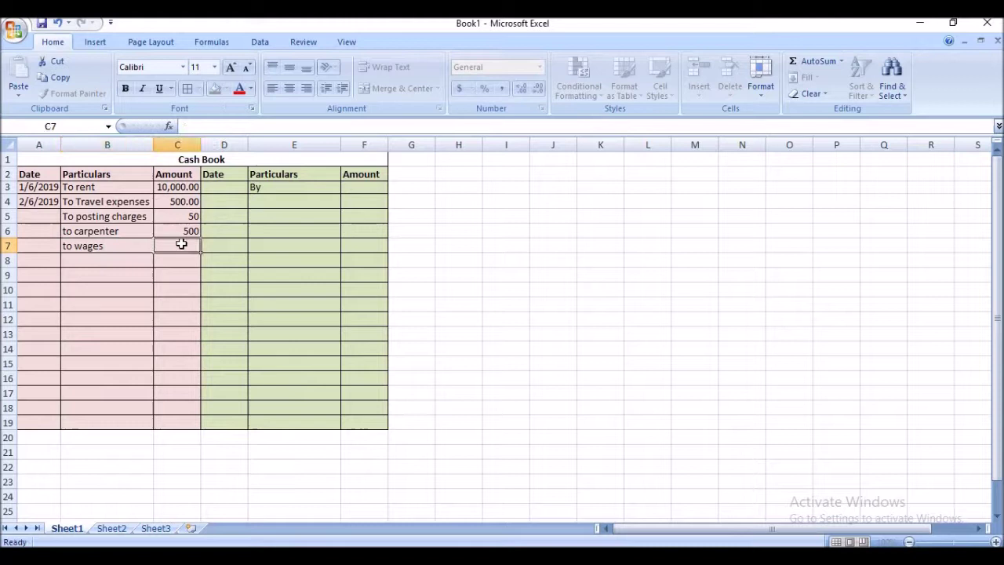
type("200")
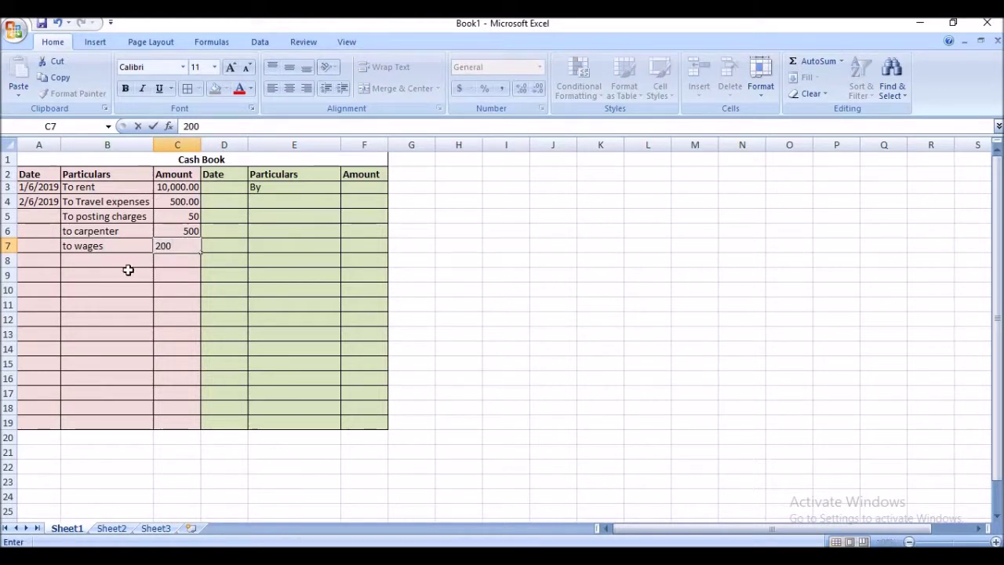
left_click(123, 256)
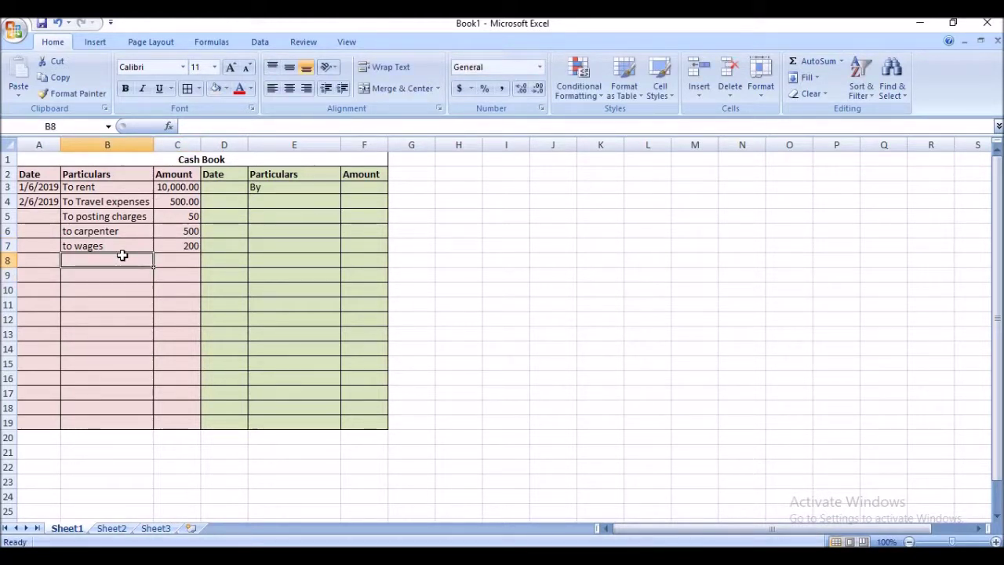
type("to")
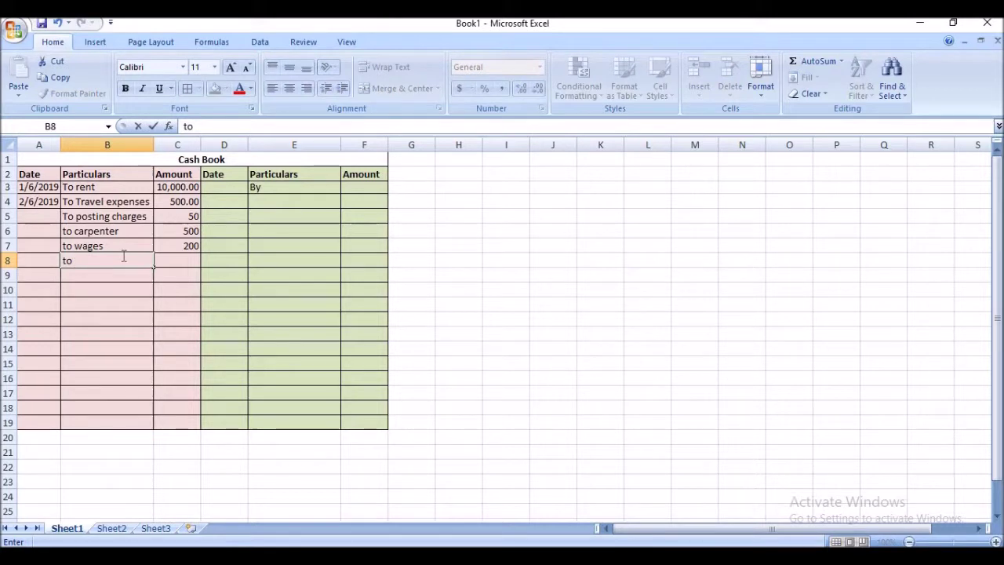
type(" busines")
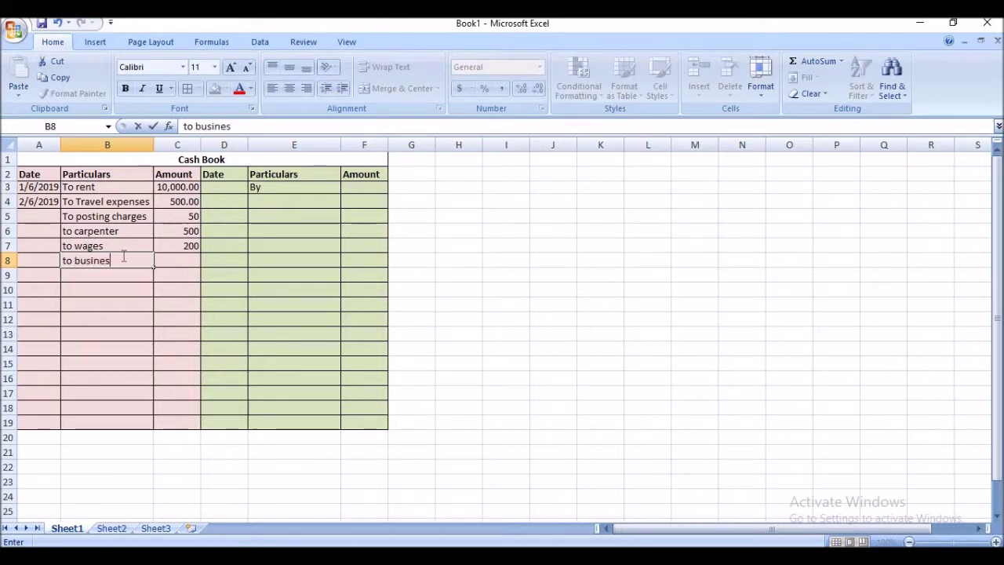
type("s e")
key("BackSpace")
type("for")
type("ms")
left_click(181, 255)
type("100")
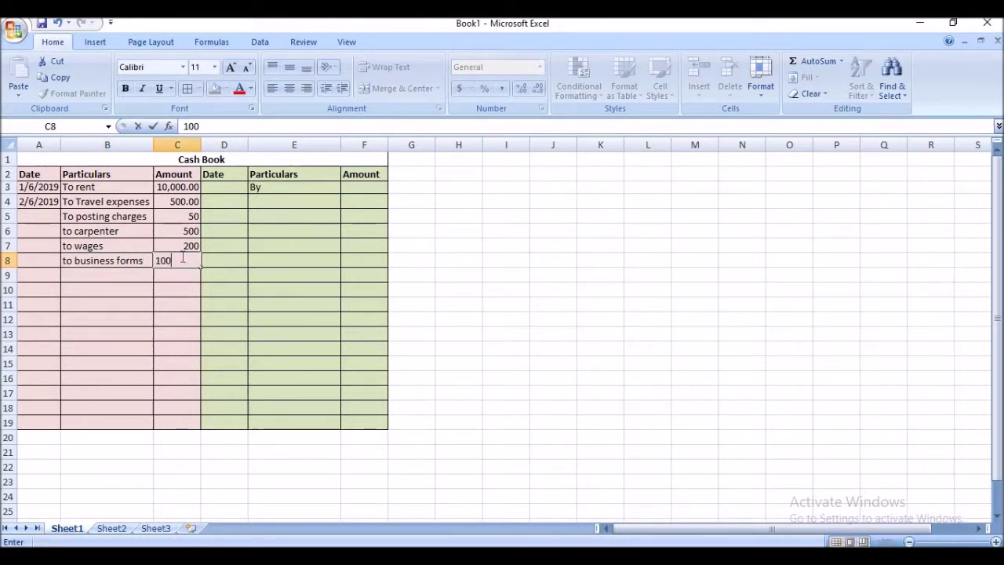
left_click(140, 259)
double_click(139, 259)
type("charge")
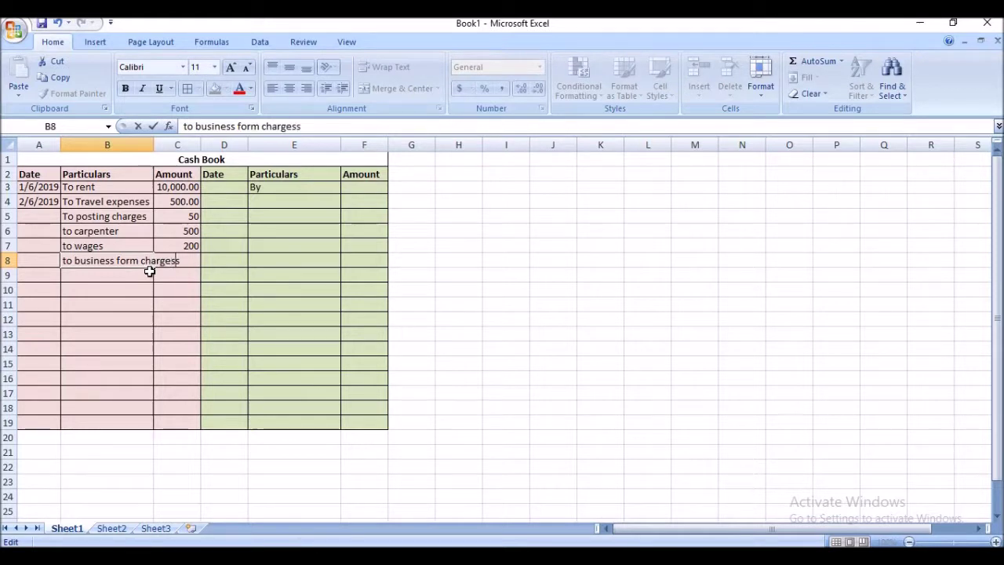
left_click(147, 294)
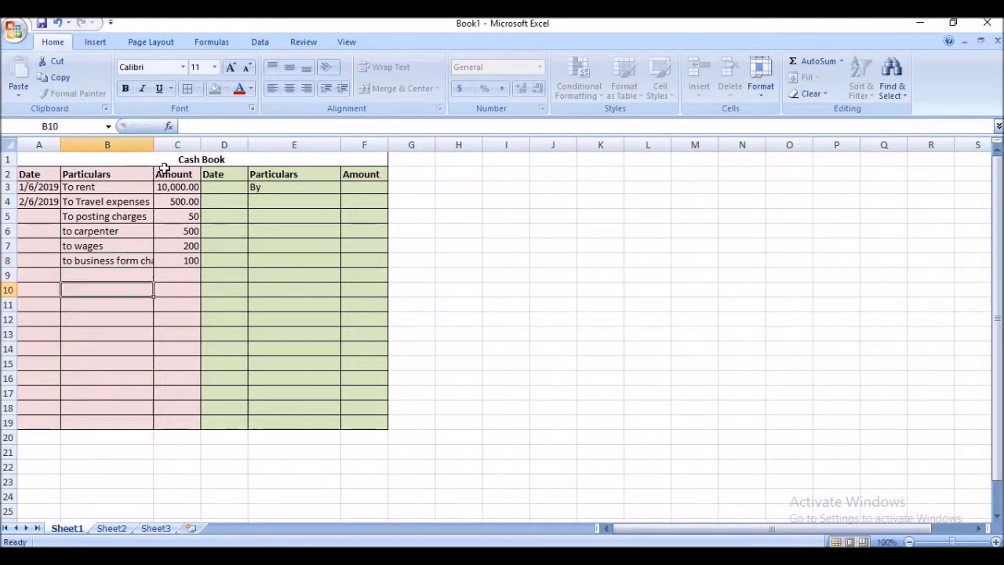
Step: Widen the Particulars columns B and E to fit the long descriptions
left_click_drag(154, 144, 195, 137)
left_click_drag(381, 138, 408, 138)
left_click(353, 285)
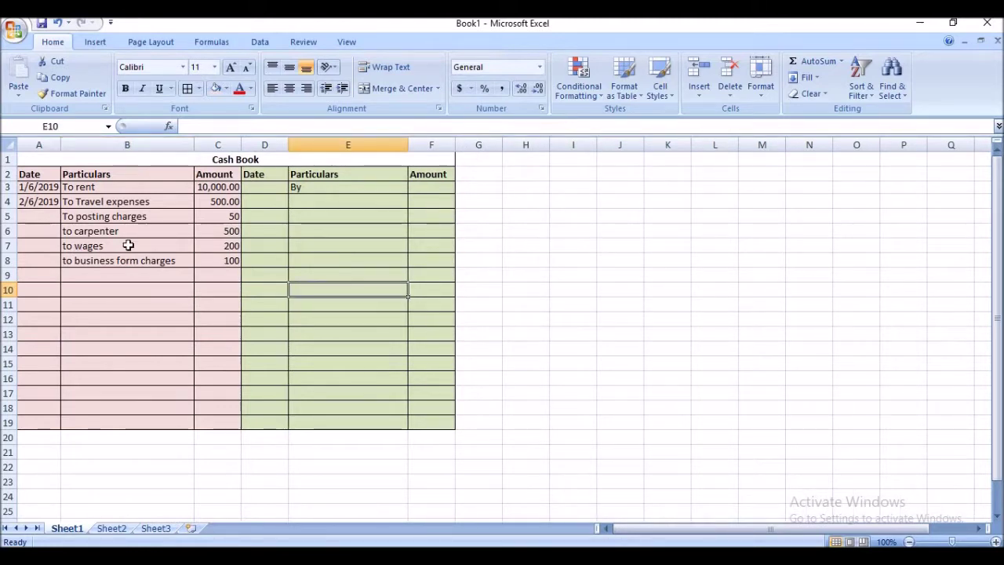
Step: Show the amounts in C5:C8 with two decimal places: 50.00, 500.00, 200.00, 100.00
left_click_drag(28, 217, 31, 261)
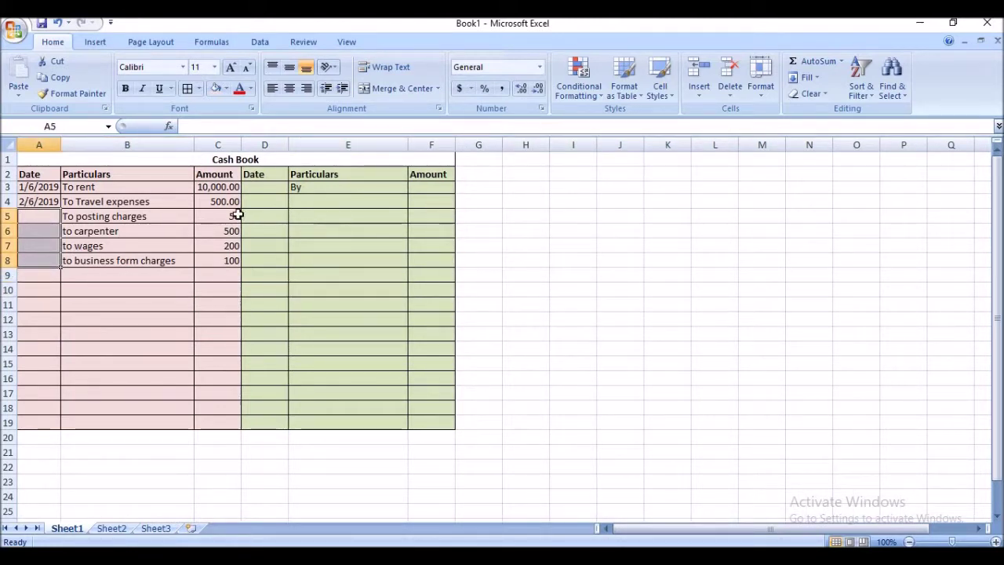
left_click_drag(233, 217, 231, 260)
left_click(521, 88)
left_click(521, 88)
left_click(421, 215)
left_click(281, 187)
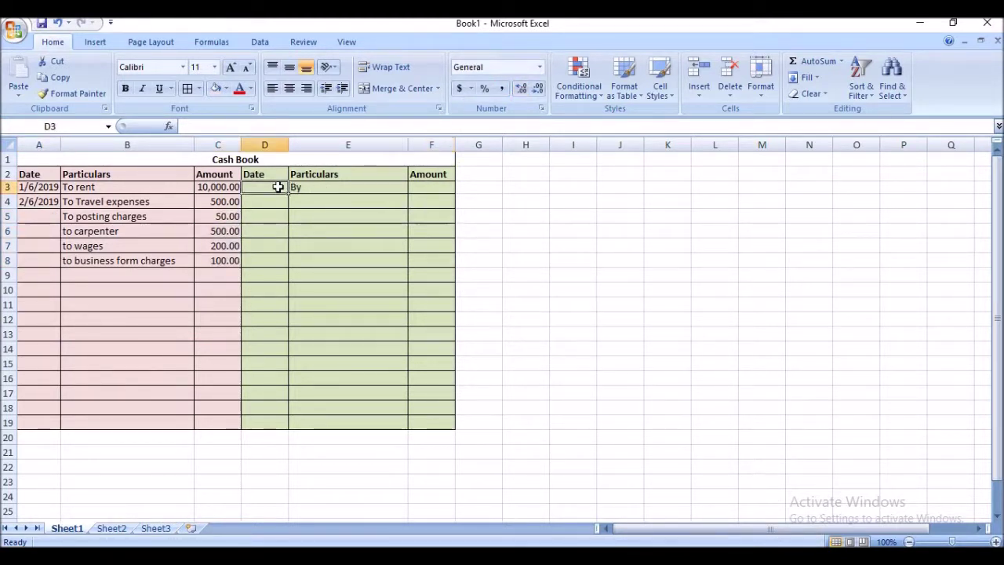
left_click(329, 186)
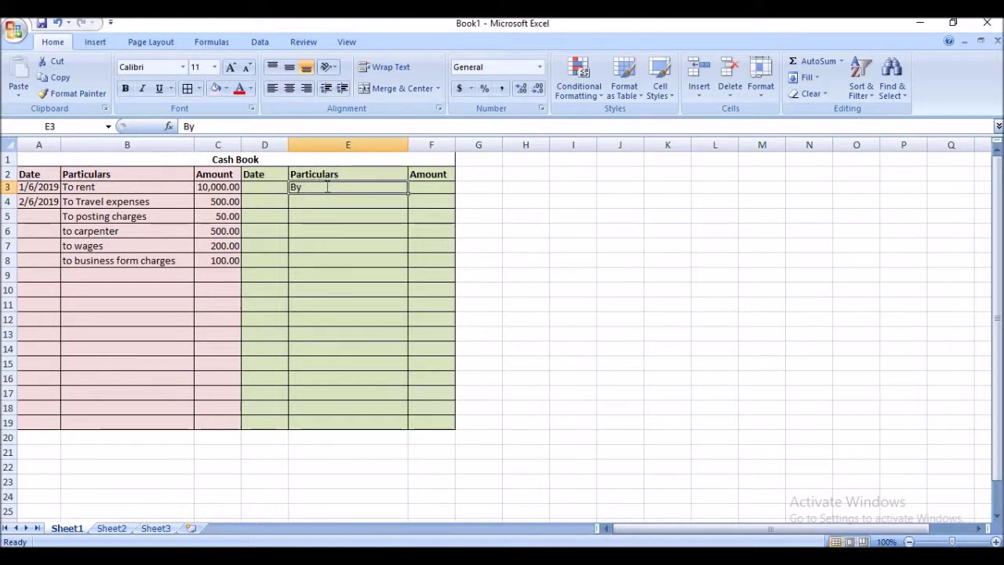
Step: Change E3 to 'By balance b/d' with 50,000.00 in F3
double_click(328, 186)
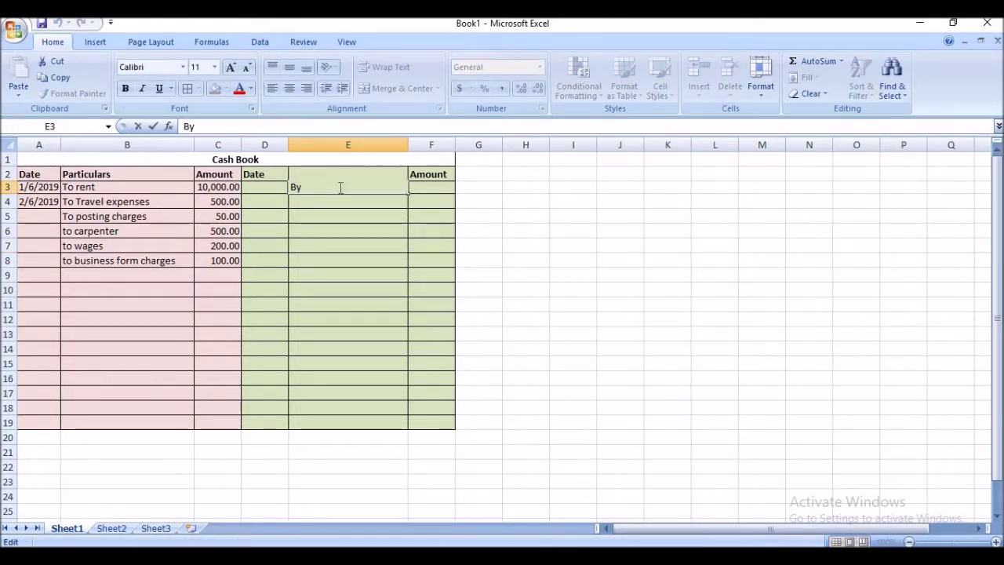
type("balance b")
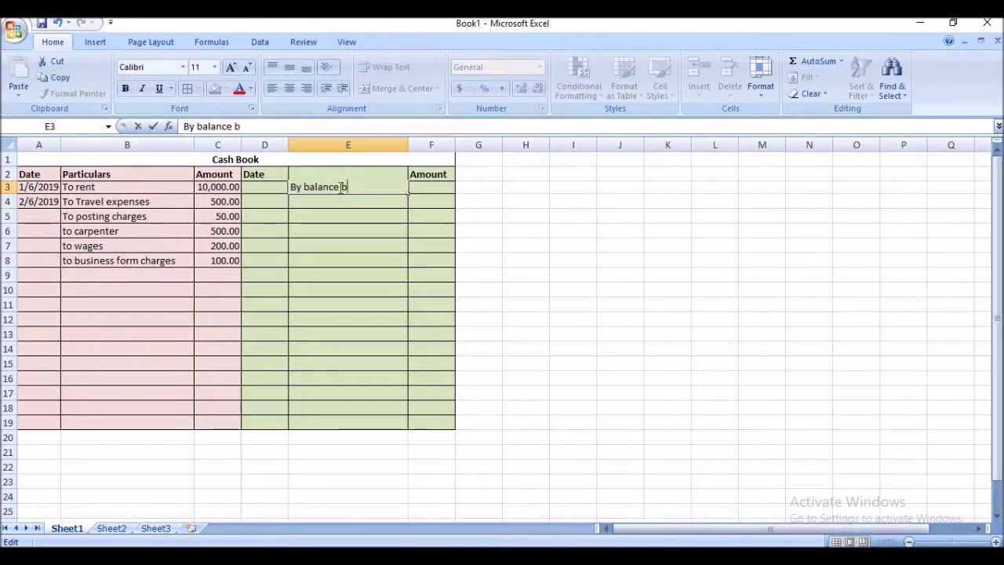
type("/d")
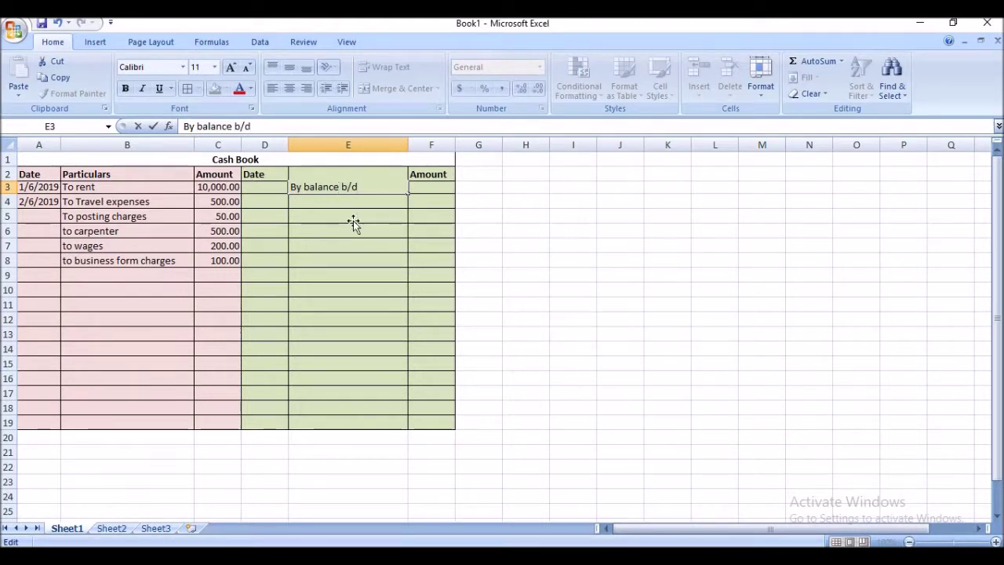
key("Return")
key("Return")
left_click(414, 186)
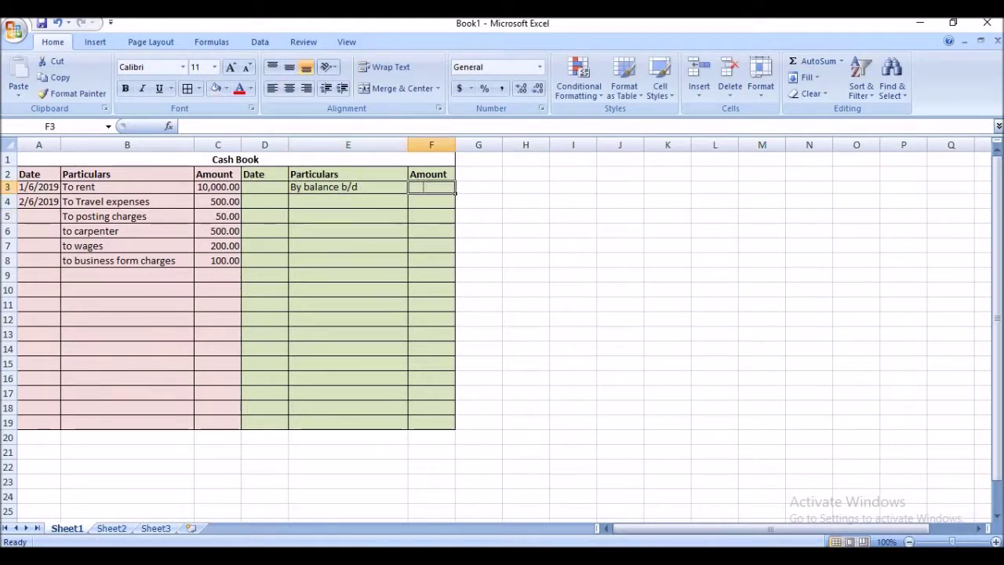
type("50")
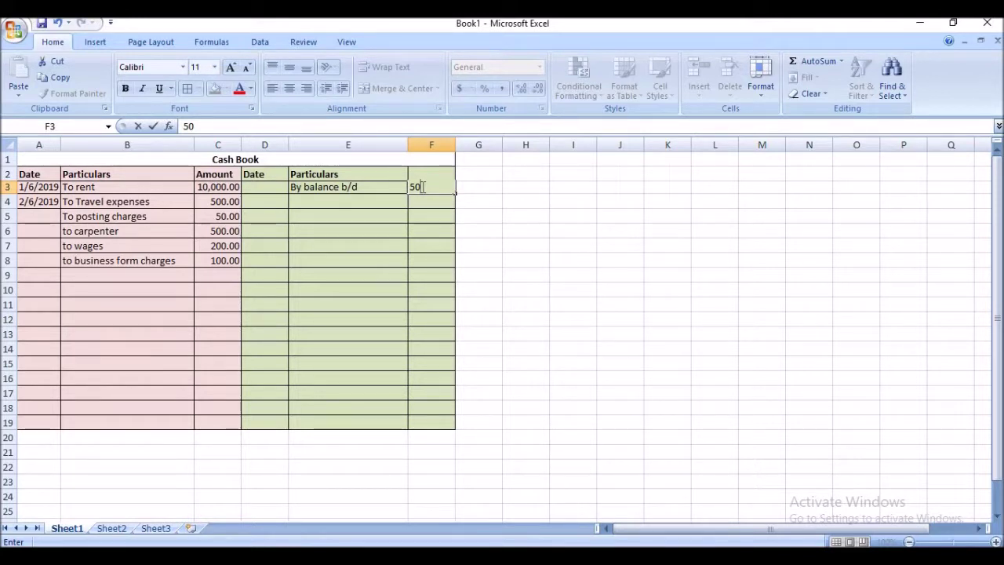
type(",000")
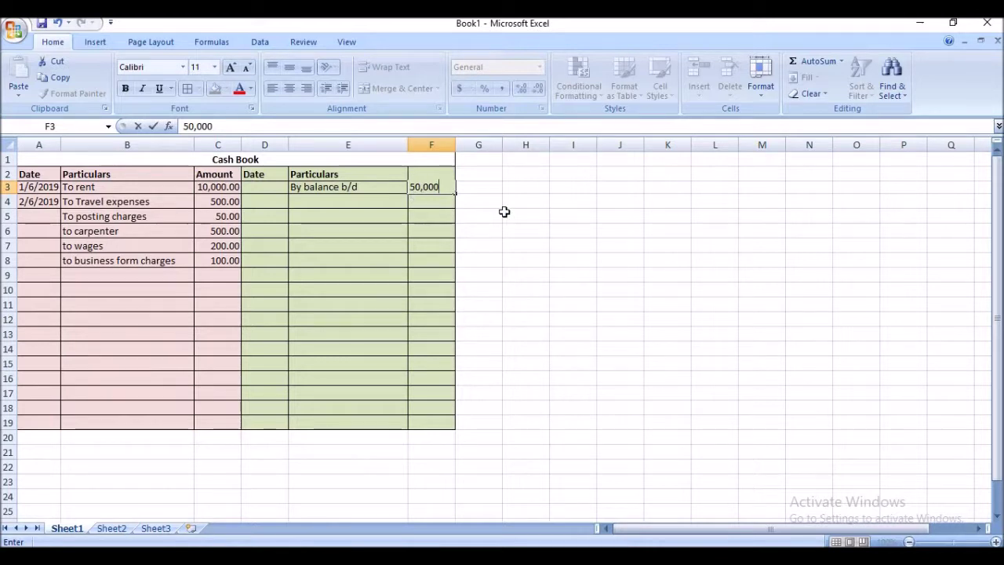
left_click(504, 212)
left_click(446, 187)
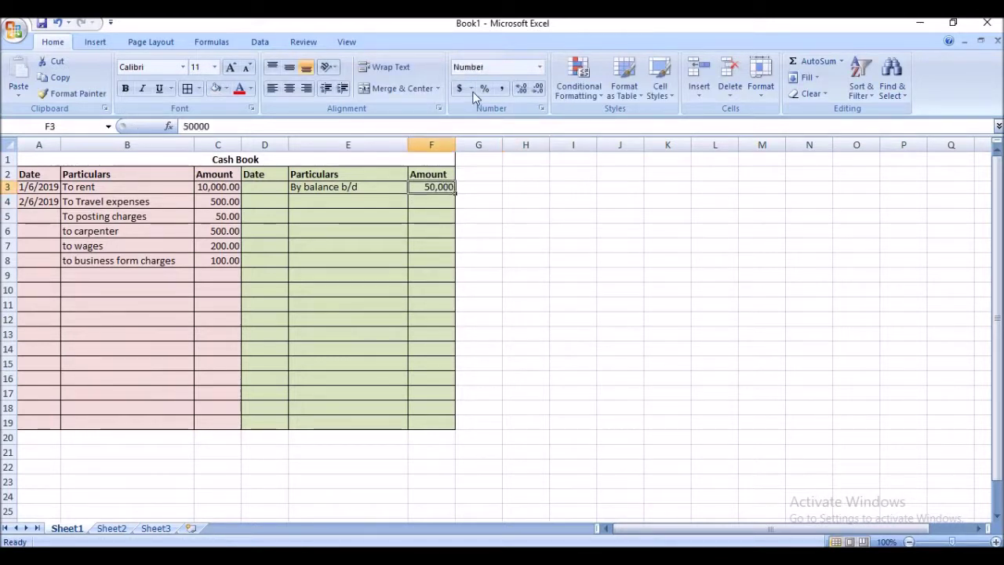
left_click(522, 88)
left_click(522, 88)
left_click(333, 216)
Step: Enter 'By interest received' in E4 and 'By commission' in E5
left_click(322, 199)
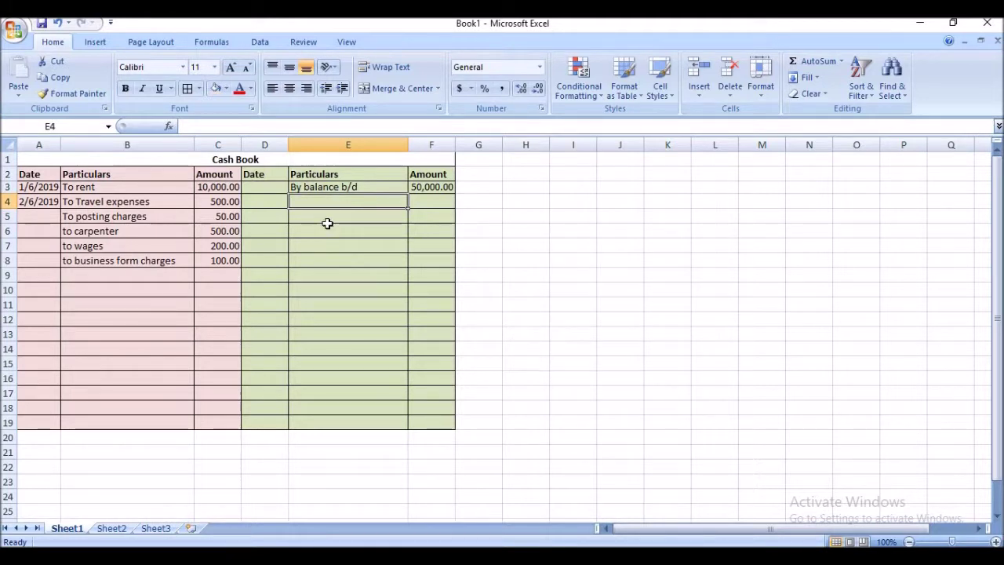
type("By")
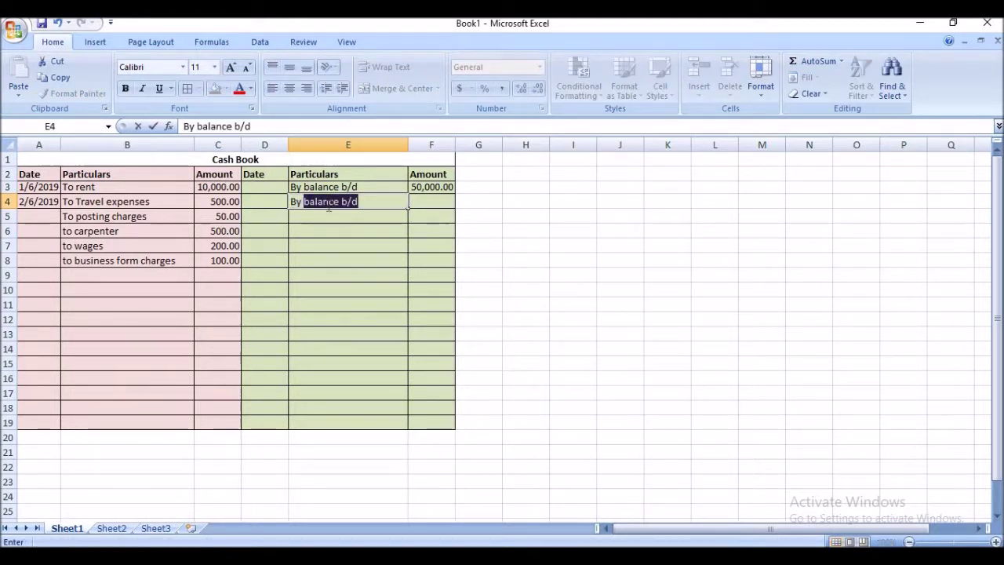
key("BackSpace")
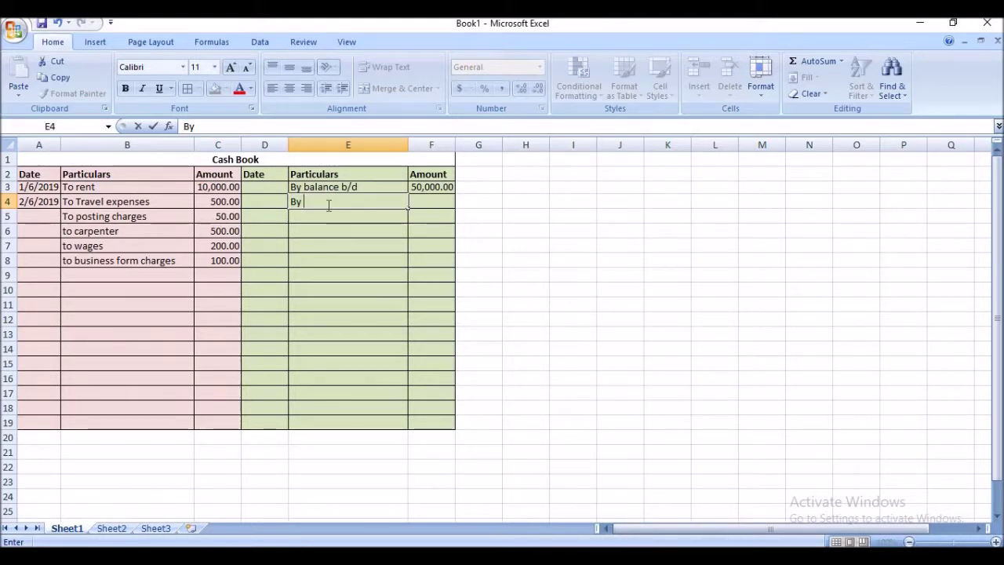
type("rent received")
left_click(326, 205)
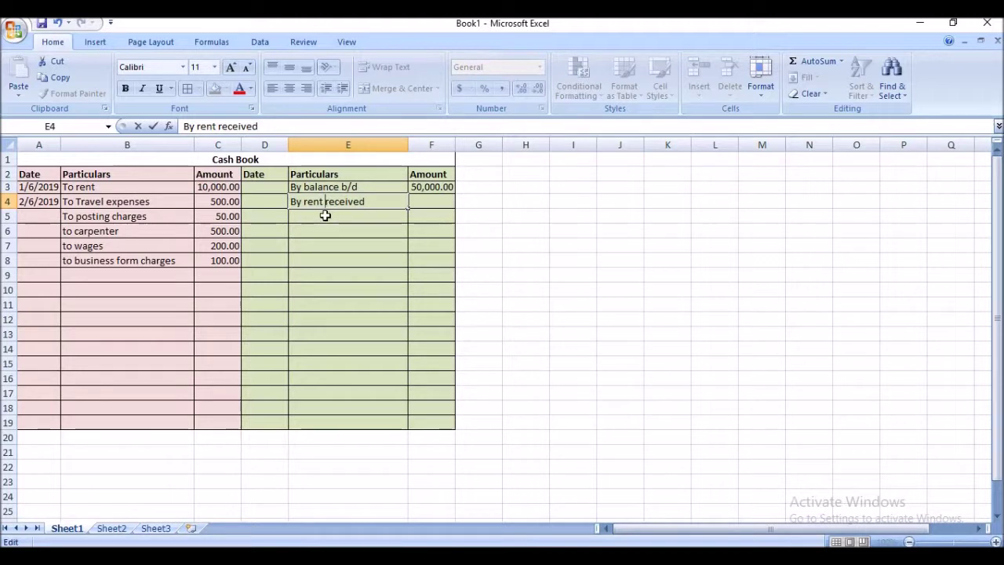
double_click(313, 202)
type("in")
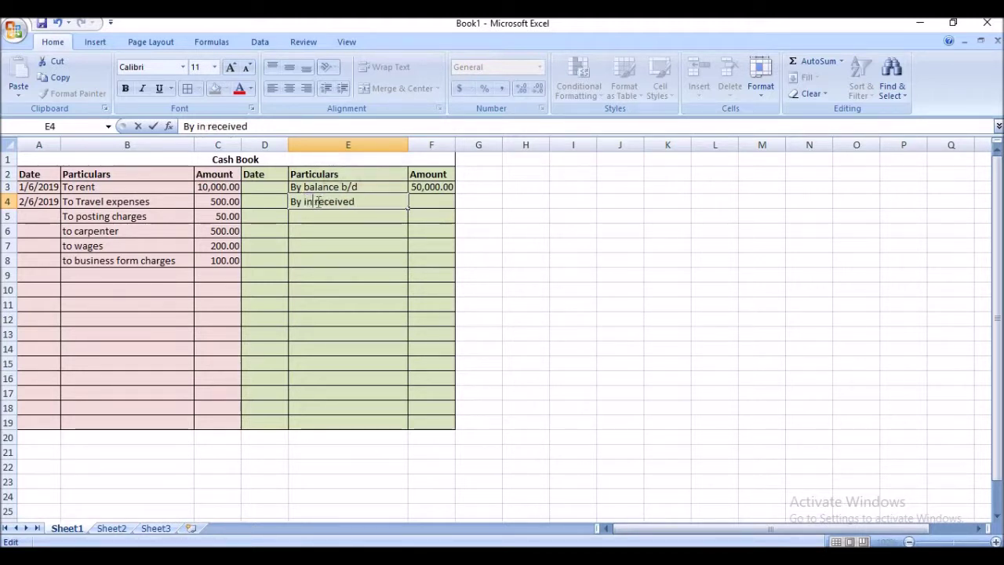
type("terest")
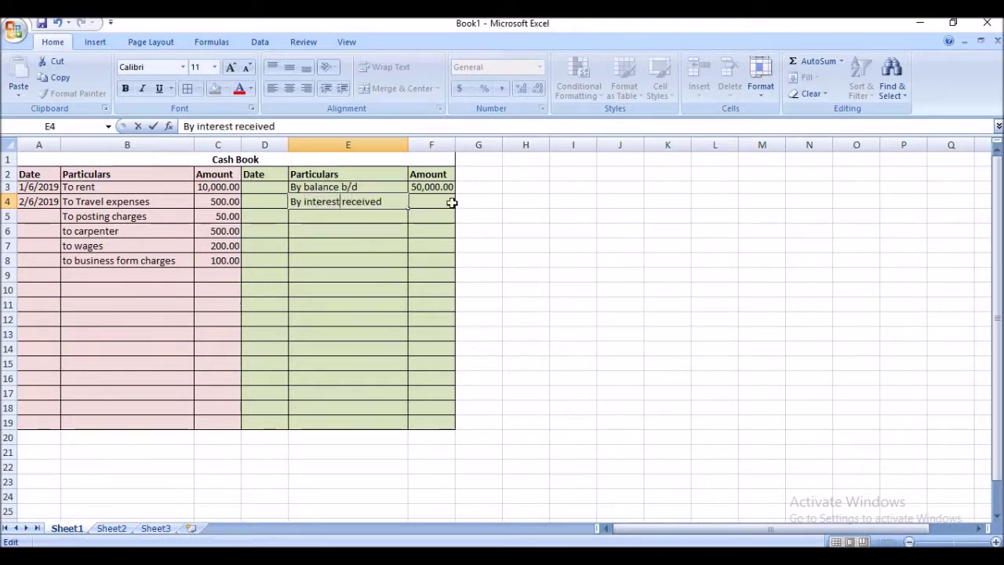
left_click(451, 202)
left_click(310, 217)
type("By ")
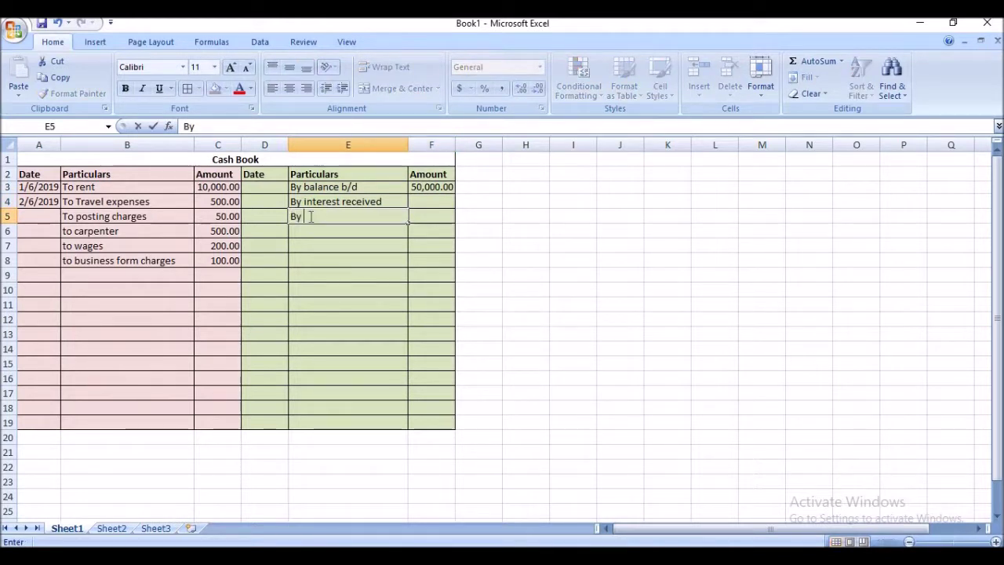
type("commission")
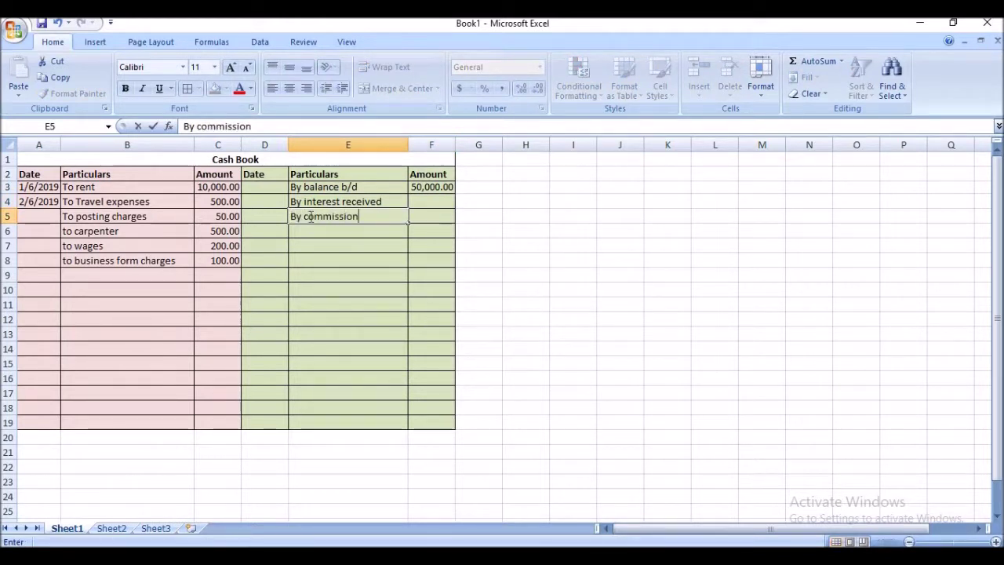
Step: Enter amounts 5,500.00 and 3,000.00 in F4:F5 with two decimal places
left_click(439, 197)
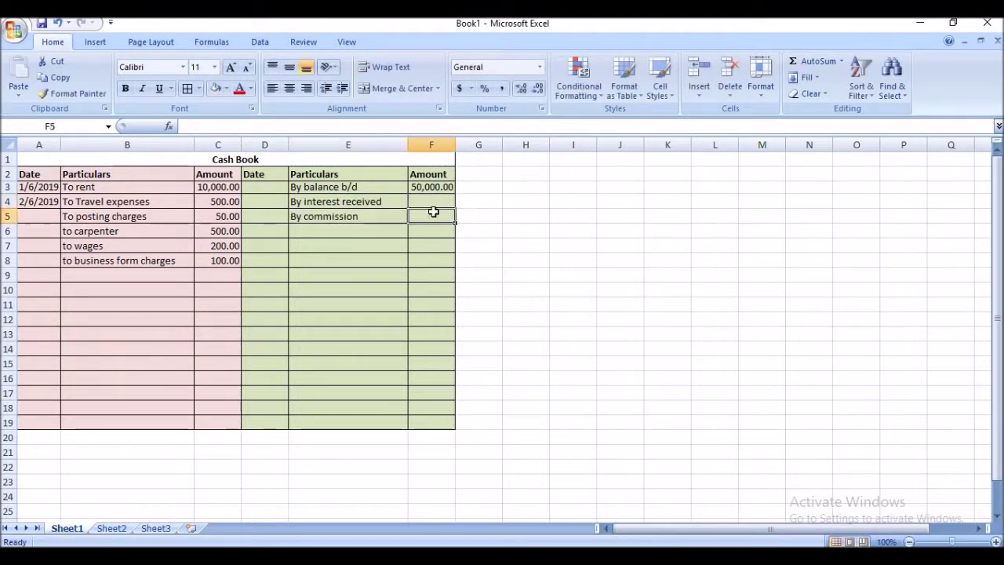
type("500")
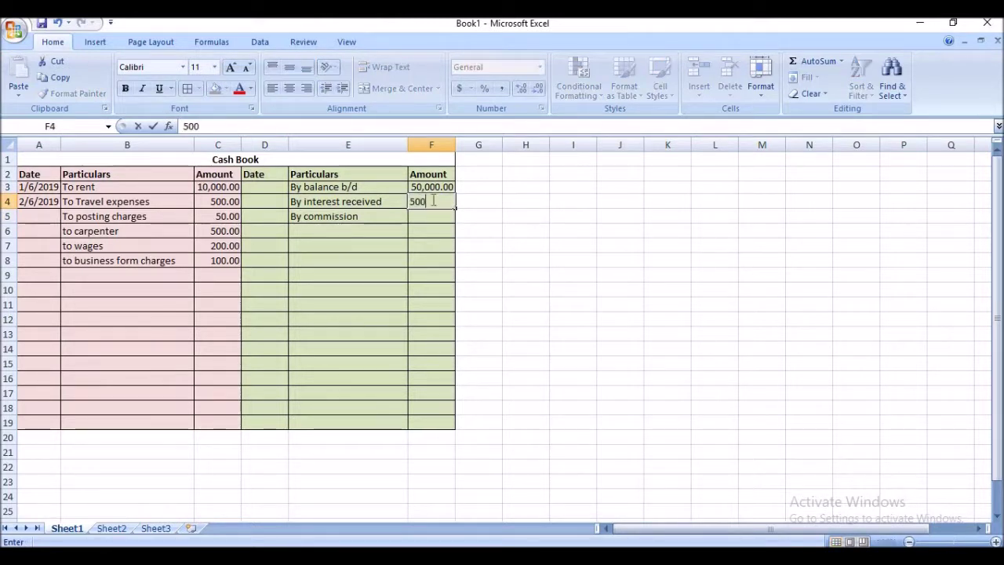
key("Return")
key("Up")
key("Up")
key("Up")
left_click(435, 203)
double_click(410, 201)
type("5")
left_click(415, 215)
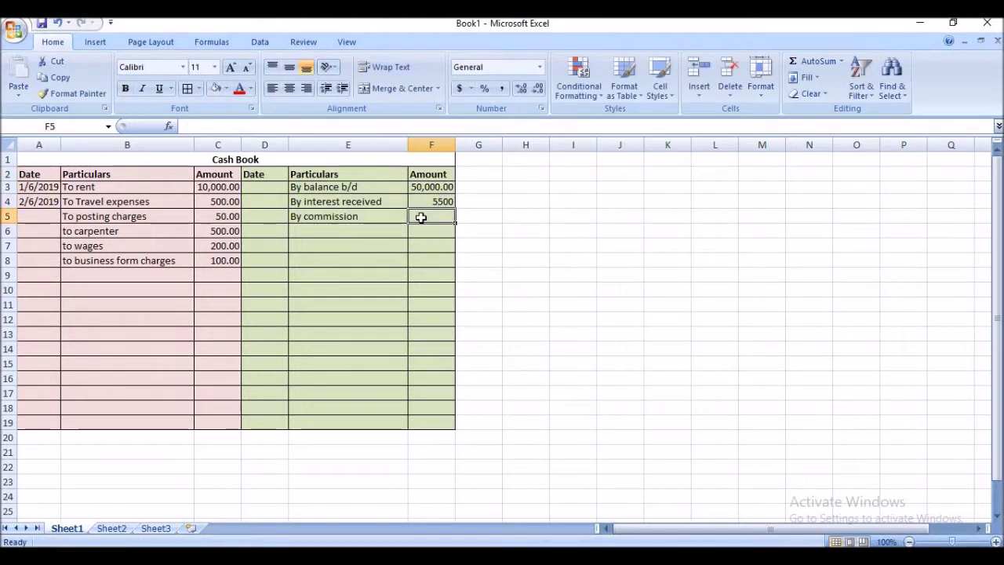
type("00")
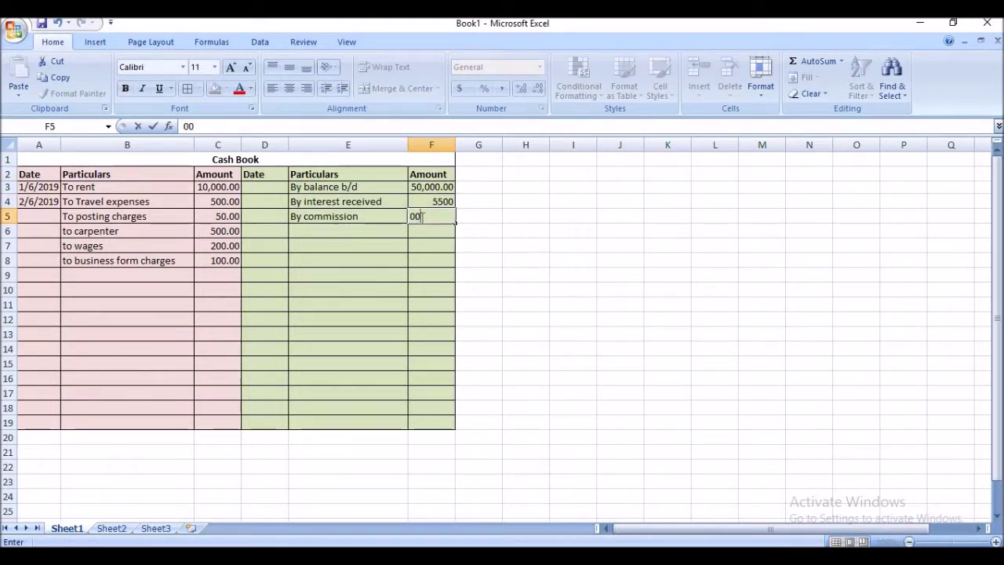
key("Left")
key("Left")
key("Left")
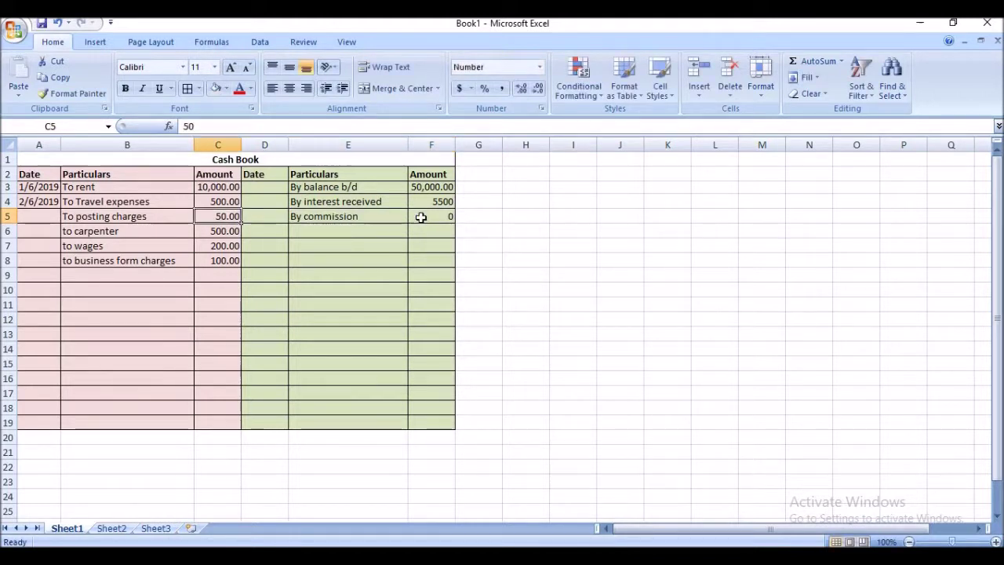
left_click(420, 217)
type("3000")
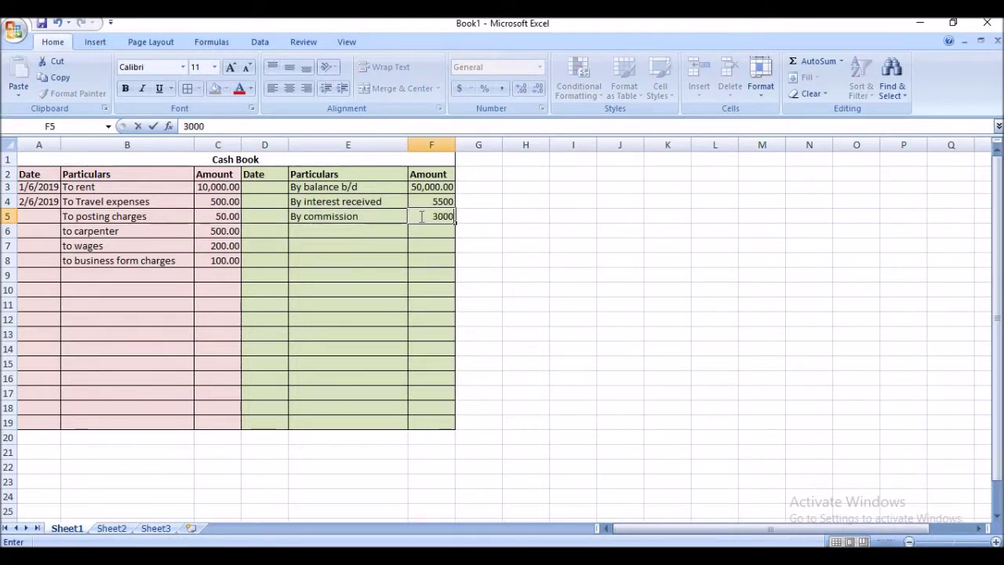
key("Return")
left_click_drag(432, 201, 433, 217)
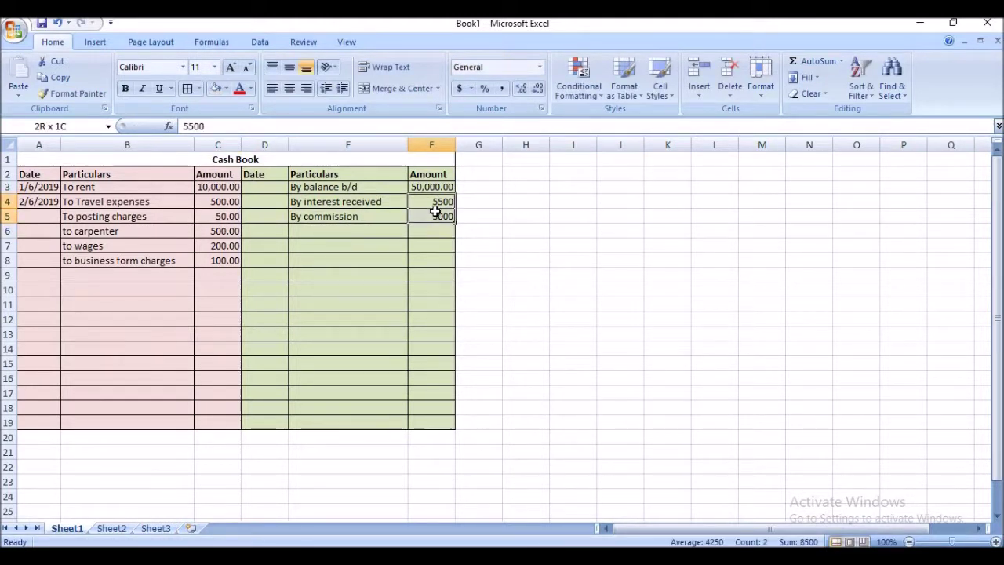
left_click(521, 88)
left_click(521, 88)
left_click(374, 336)
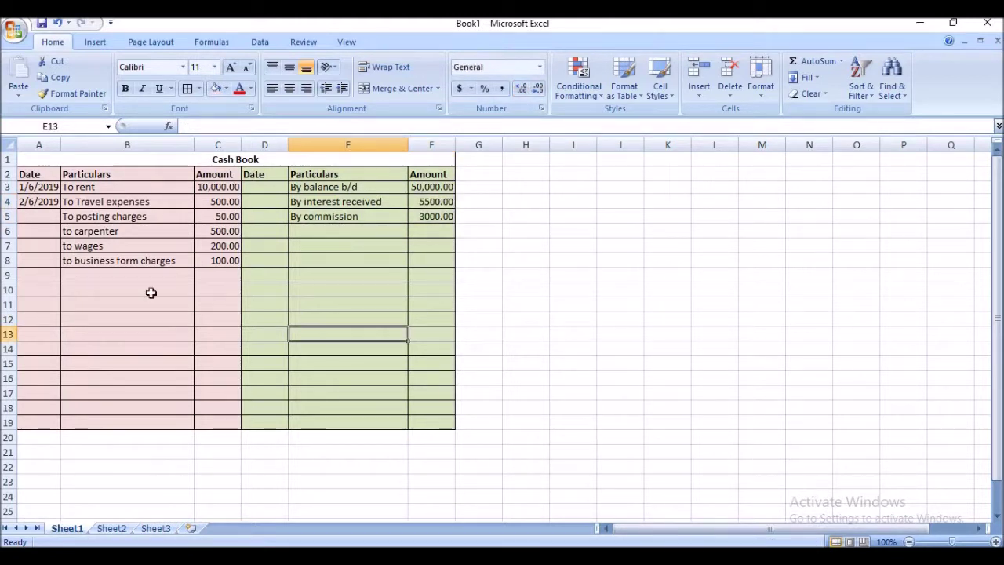
Step: Select and review the date and particulars cells on both sides of the cash book
left_click_drag(133, 218, 134, 366)
left_click(125, 319)
mouse_move(275, 190)
left_mouse_down()
mouse_move(269, 271)
mouse_move(280, 341)
left_mouse_up()
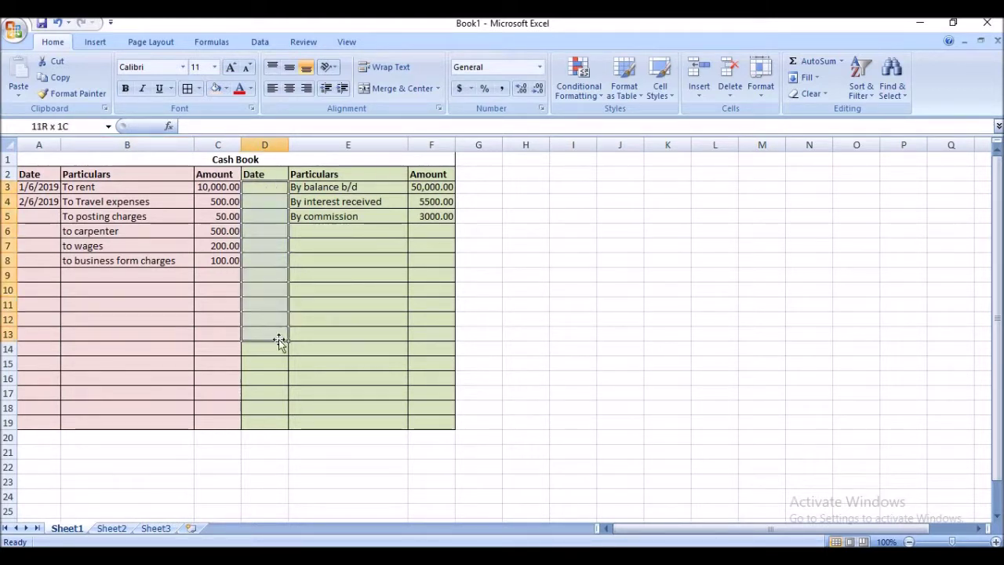
left_click(328, 288)
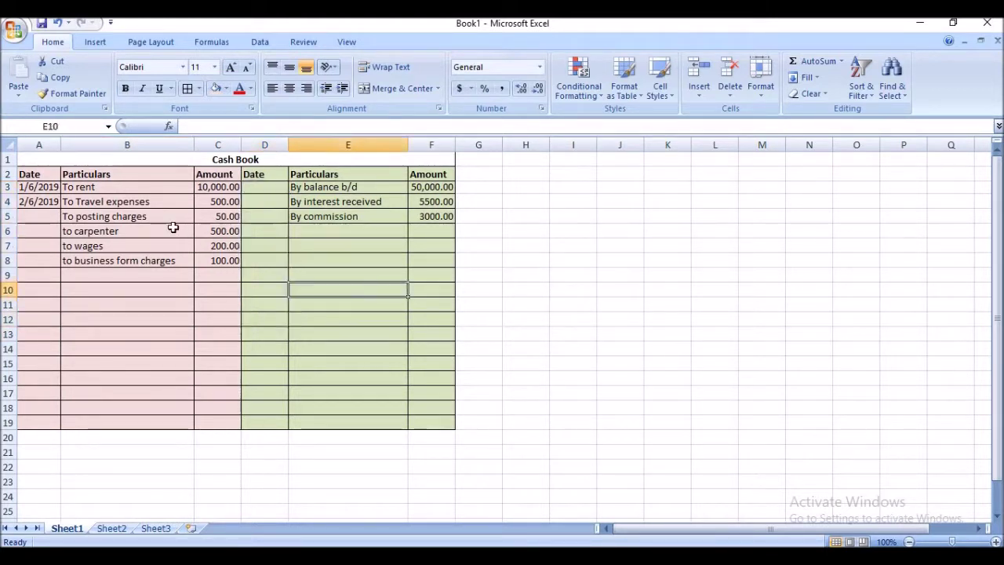
left_click(261, 191)
left_click(420, 261)
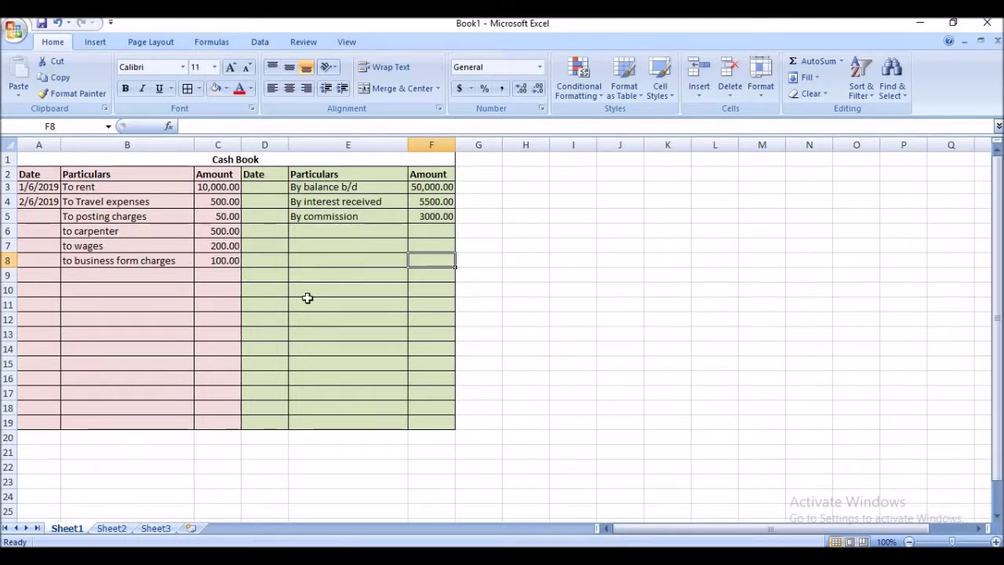
left_click(367, 315)
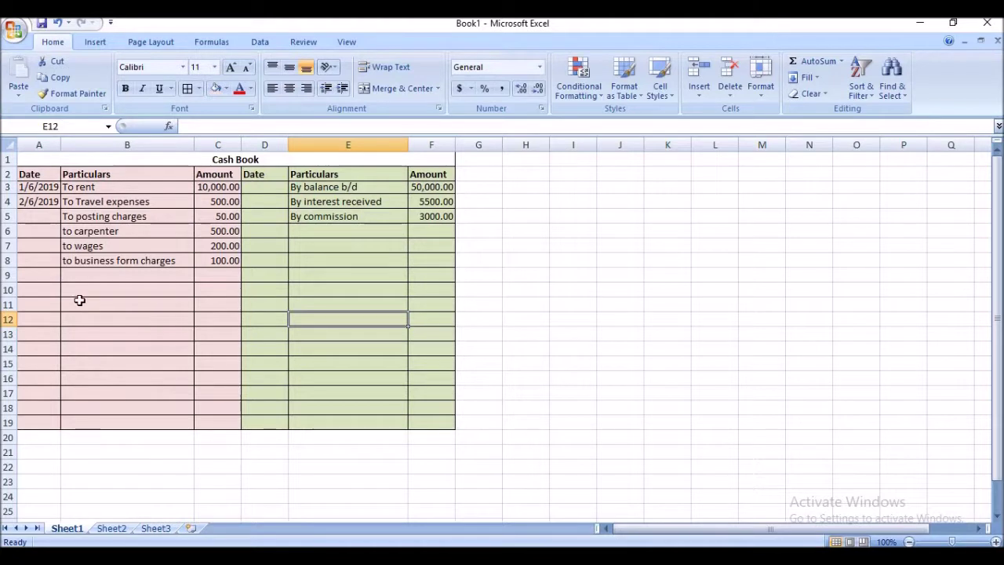
left_click_drag(49, 300, 307, 316)
Step: Date the business form charges payment in A8 and the By commission receipt in D5 as 30/6/19
left_click(36, 260)
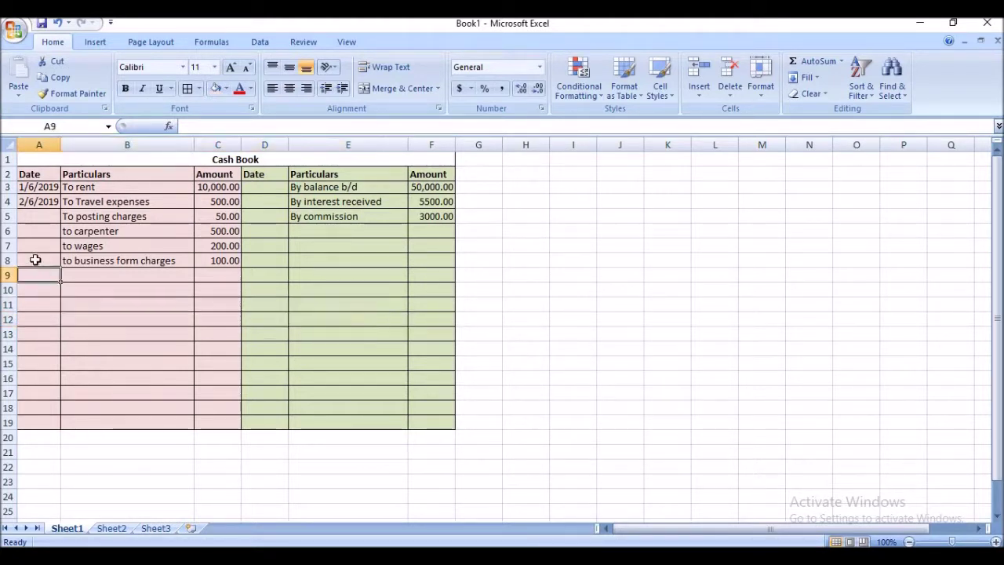
type("31")
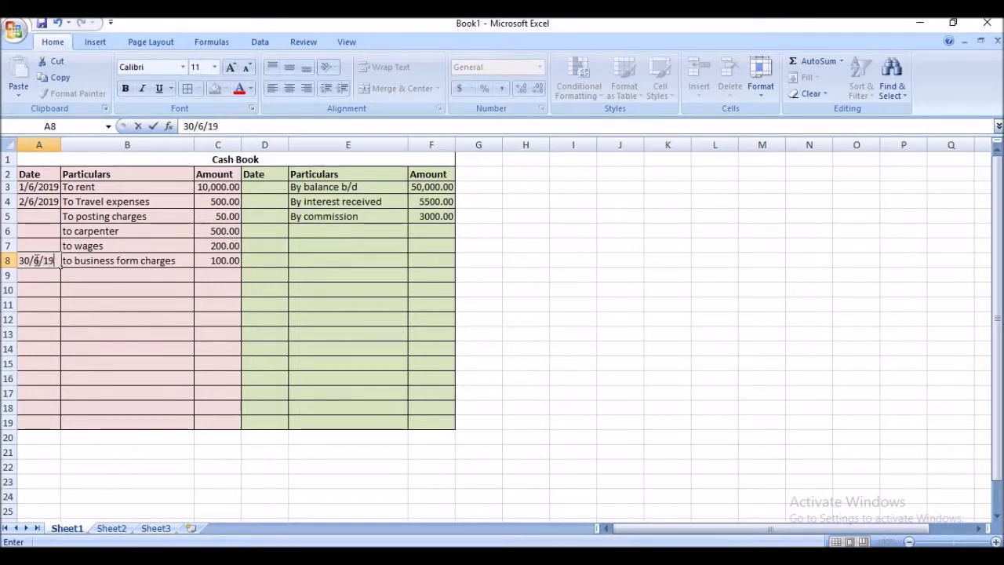
left_click(79, 290)
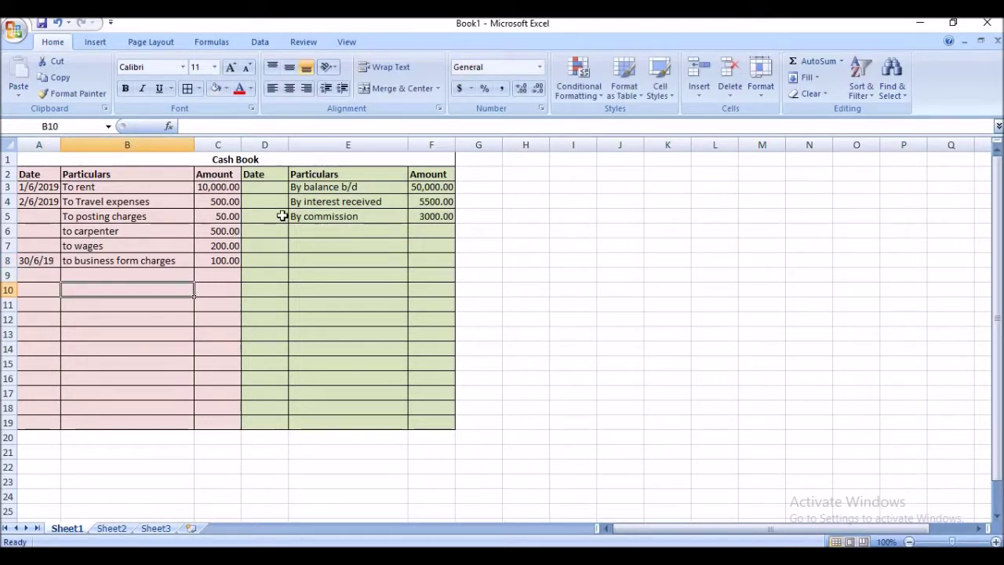
left_click(281, 216)
type("30/6/19")
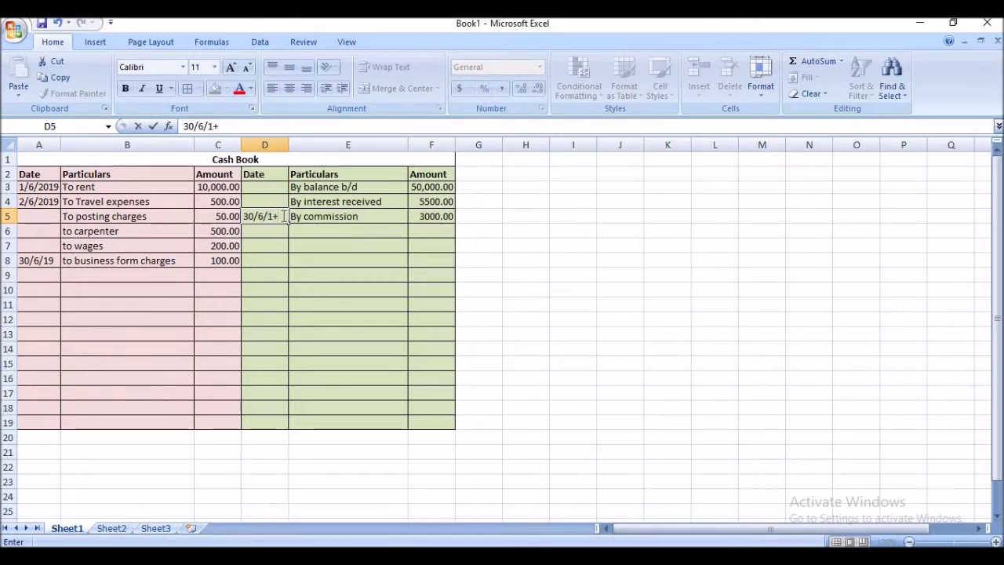
left_click(305, 256)
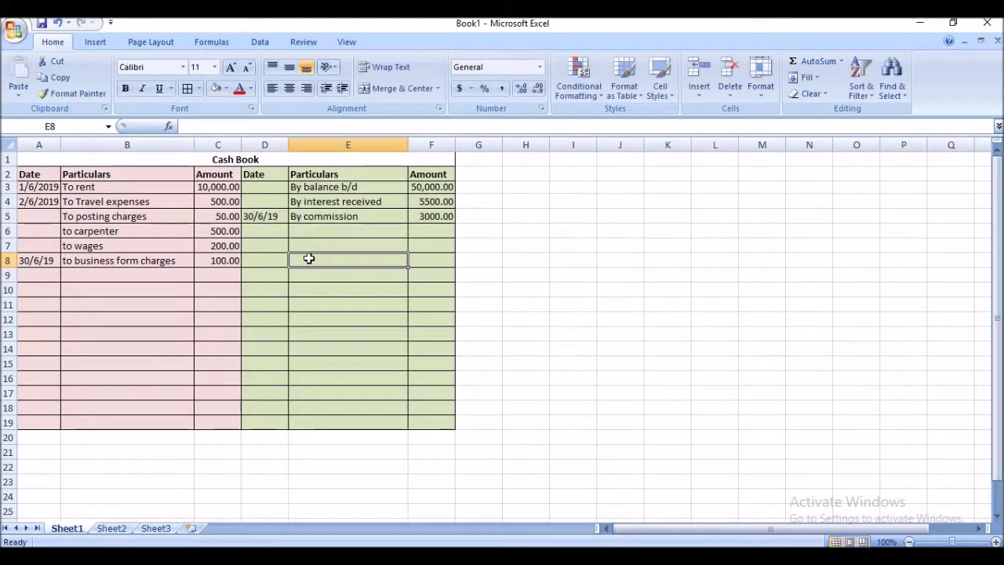
left_click(298, 303)
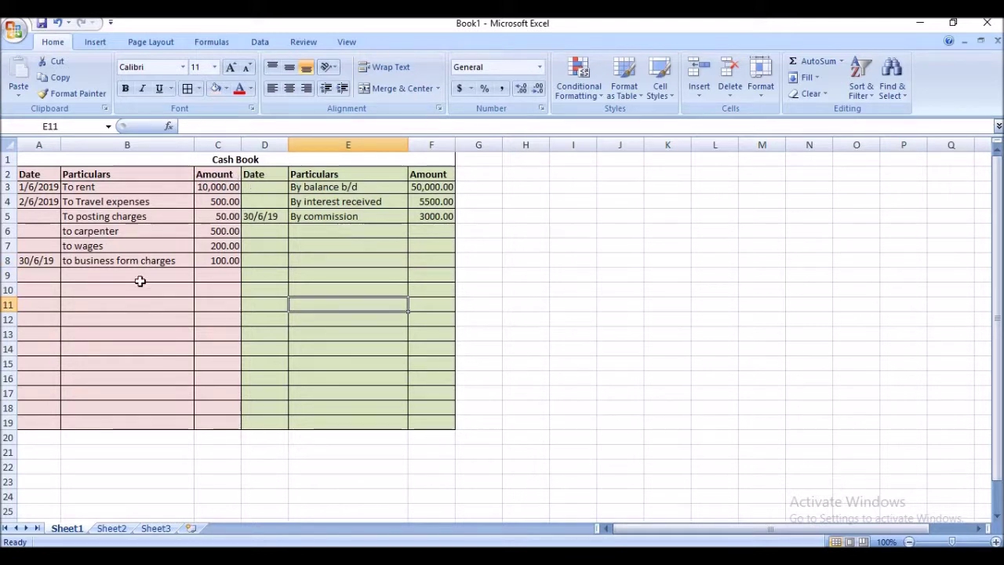
left_click(444, 349)
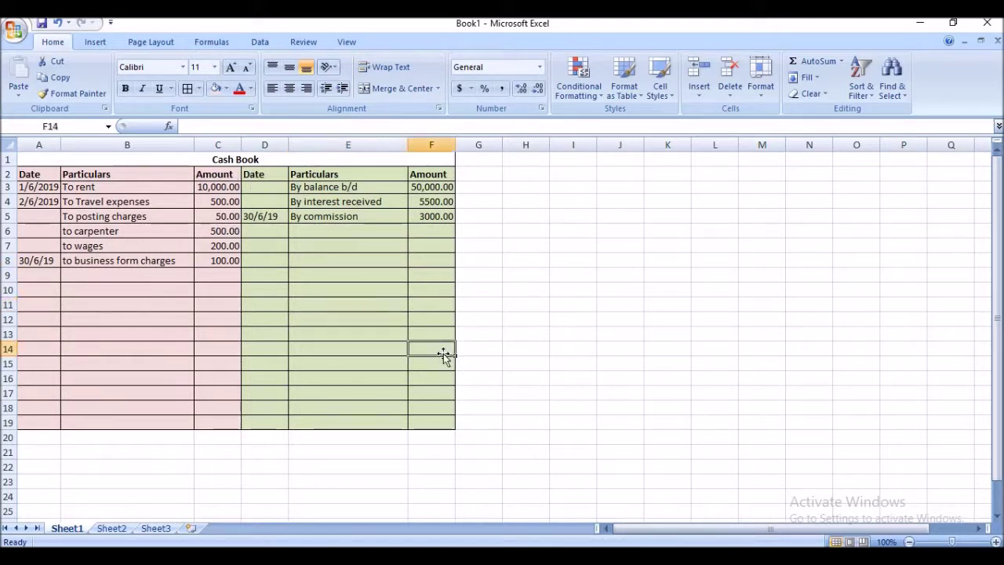
left_click(431, 379)
Step: AutoSum F3:F19 for the 58,500.00 receipts total and C3:C19 for the 11,350.00 payments total
left_click_drag(431, 416, 444, 174)
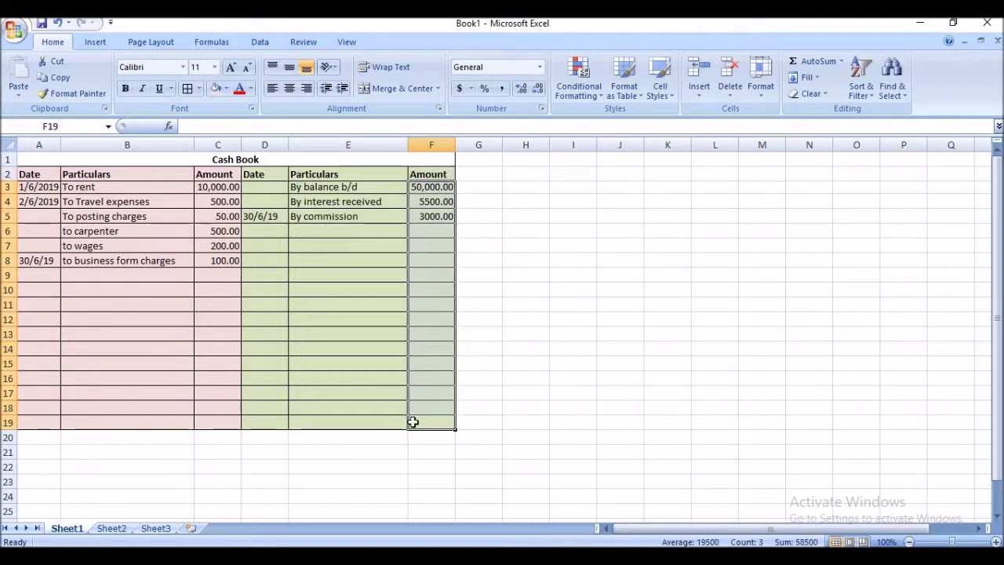
left_click_drag(443, 174, 419, 421)
left_click_drag(430, 196, 427, 187)
left_click(804, 69)
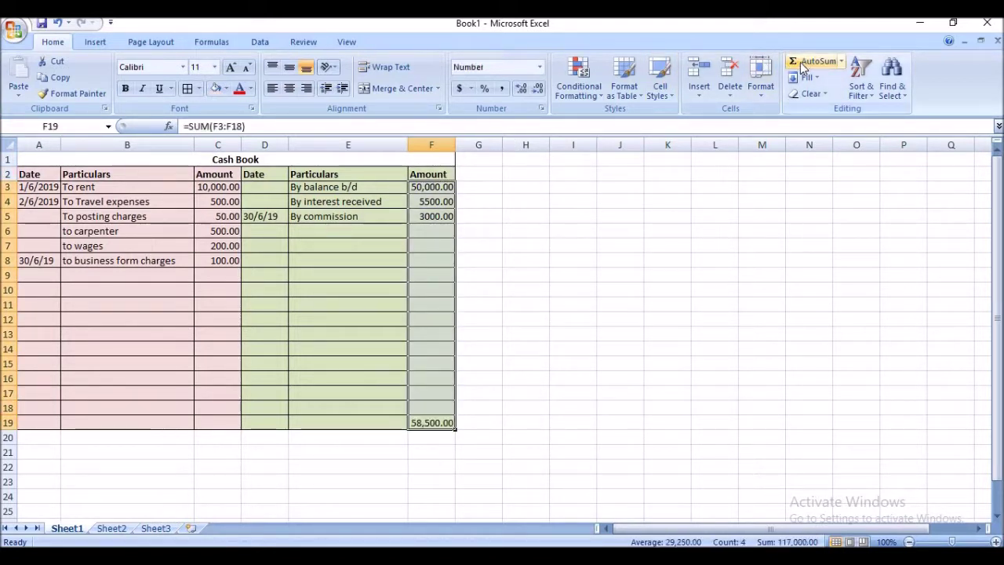
left_click(472, 407)
left_click_drag(212, 421, 217, 187)
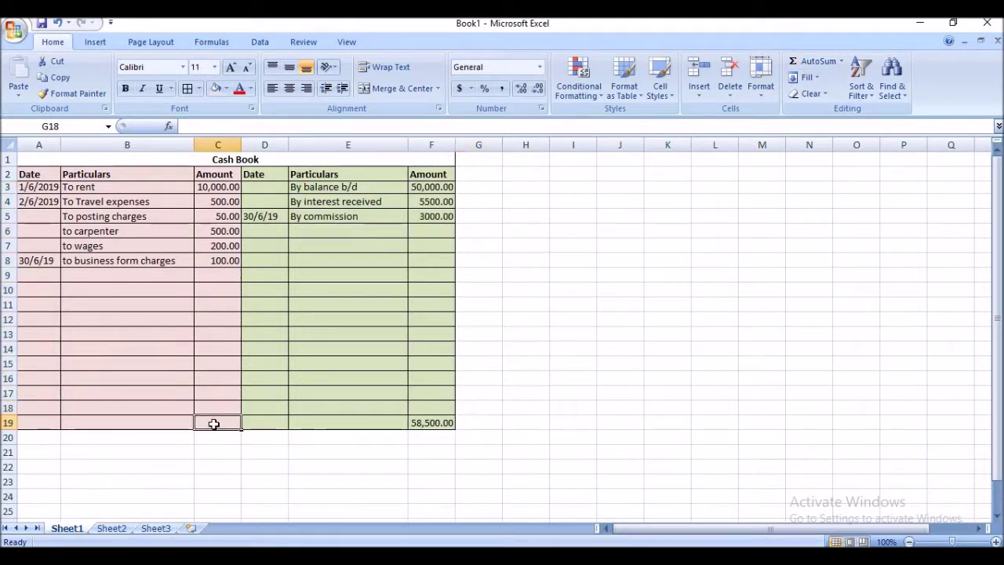
left_click(822, 63)
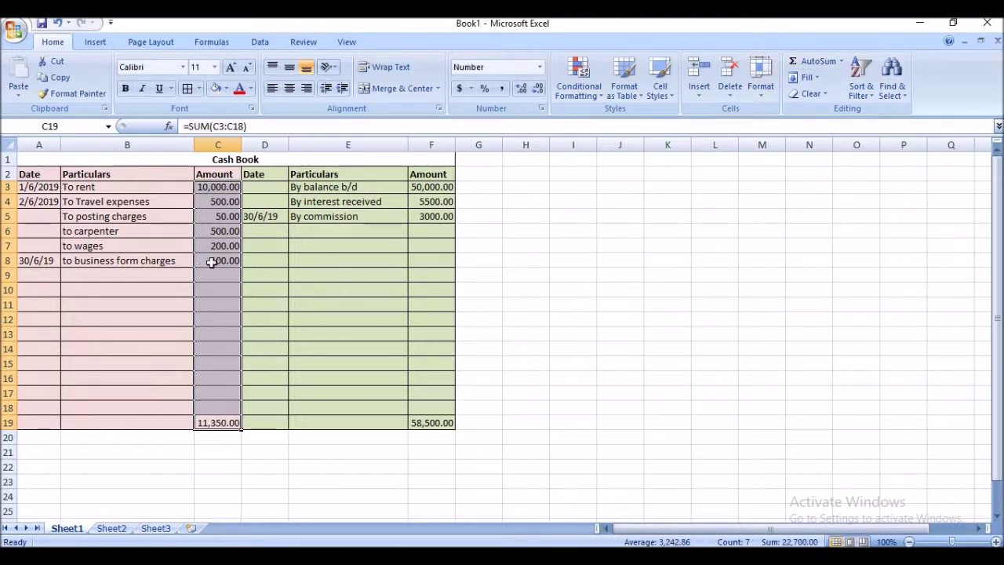
left_click(214, 422)
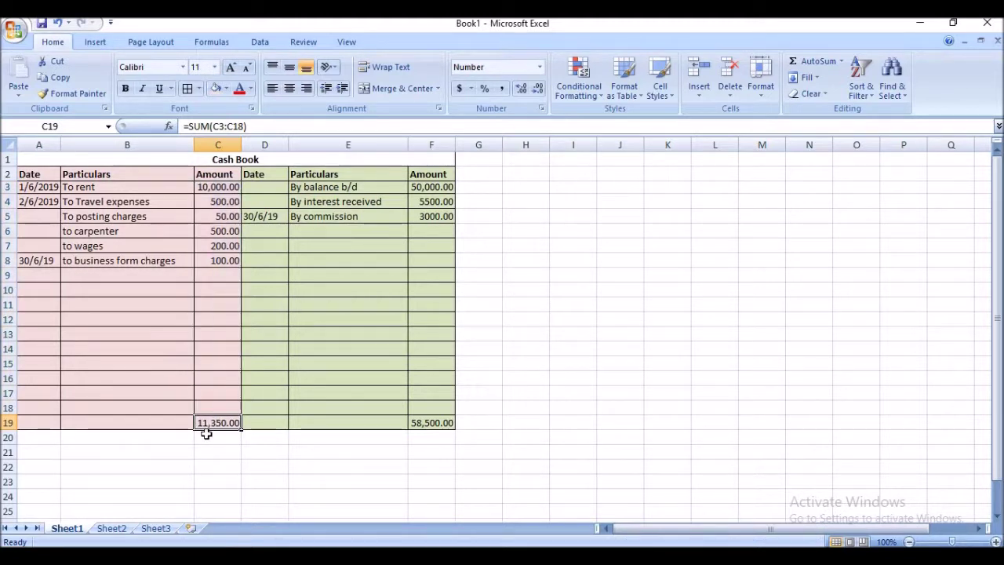
Step: Undo the misplaced total and enter 58500 as the payments total in C19
left_click(439, 420)
key("ctrl+z")
key("ctrl+z")
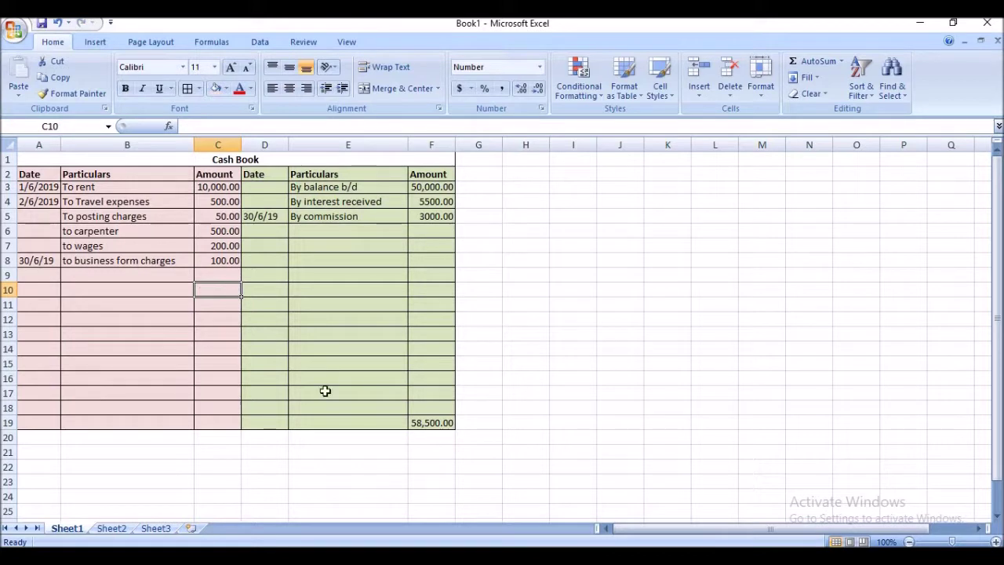
left_click(325, 391)
left_click(216, 425)
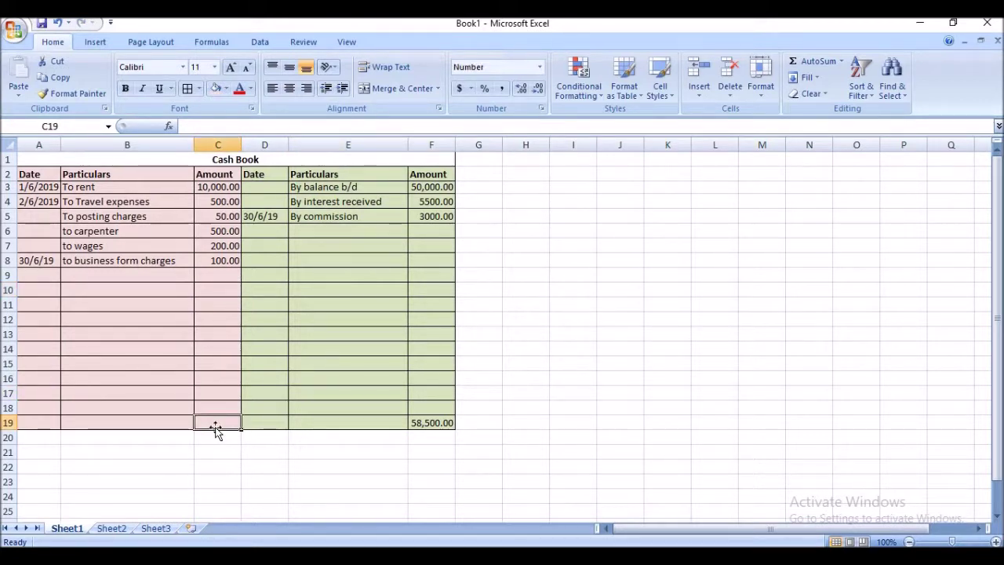
type("58500")
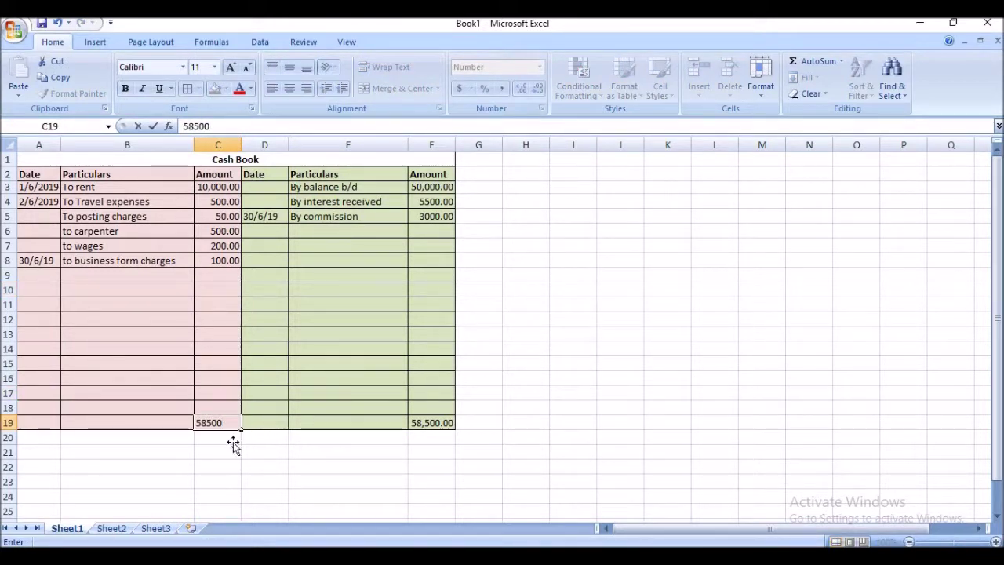
key("Return")
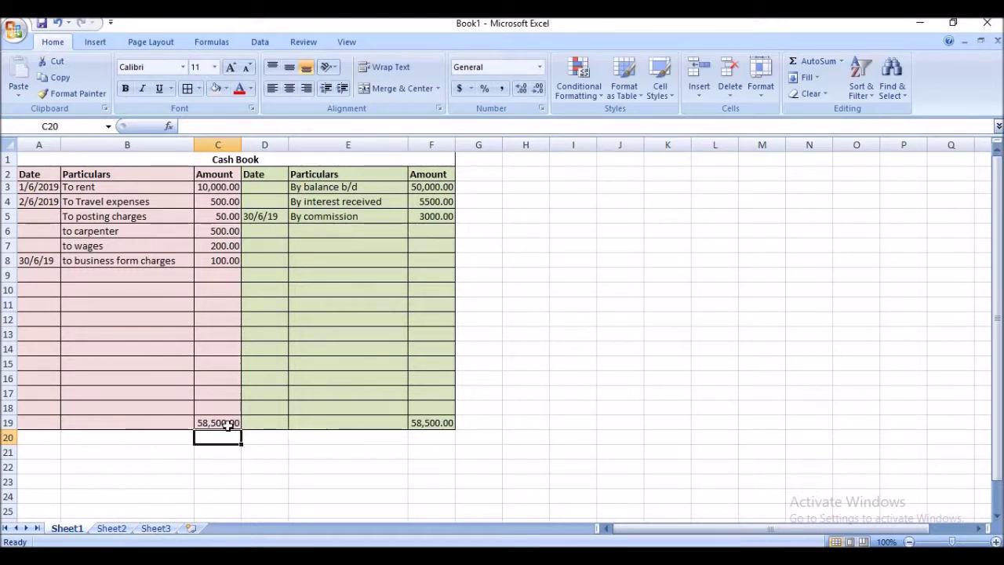
Step: Make the C19 and F19 totals bold and check the receipts sum
left_click(226, 425)
left_click(124, 88)
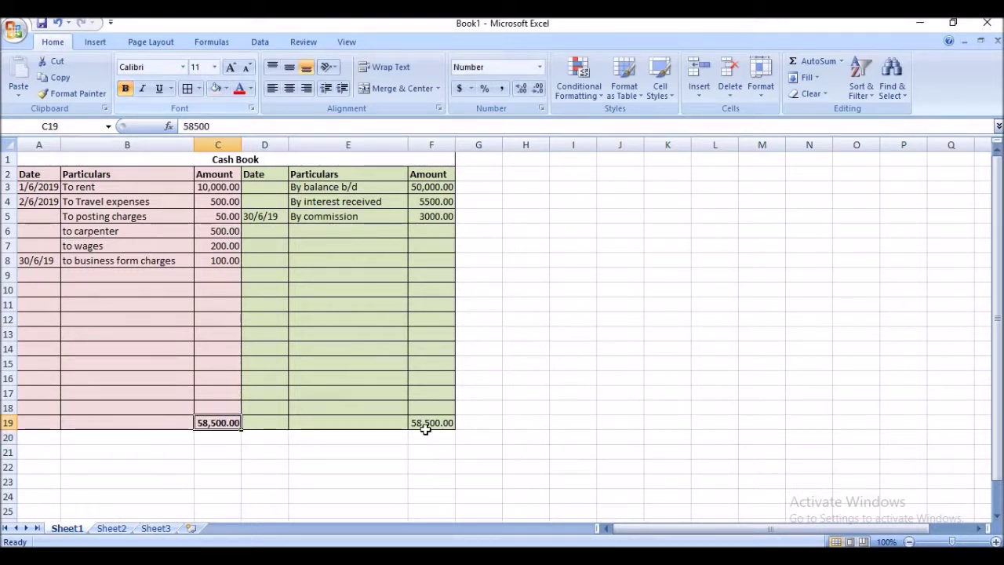
left_click(424, 427)
key("ctrl+b")
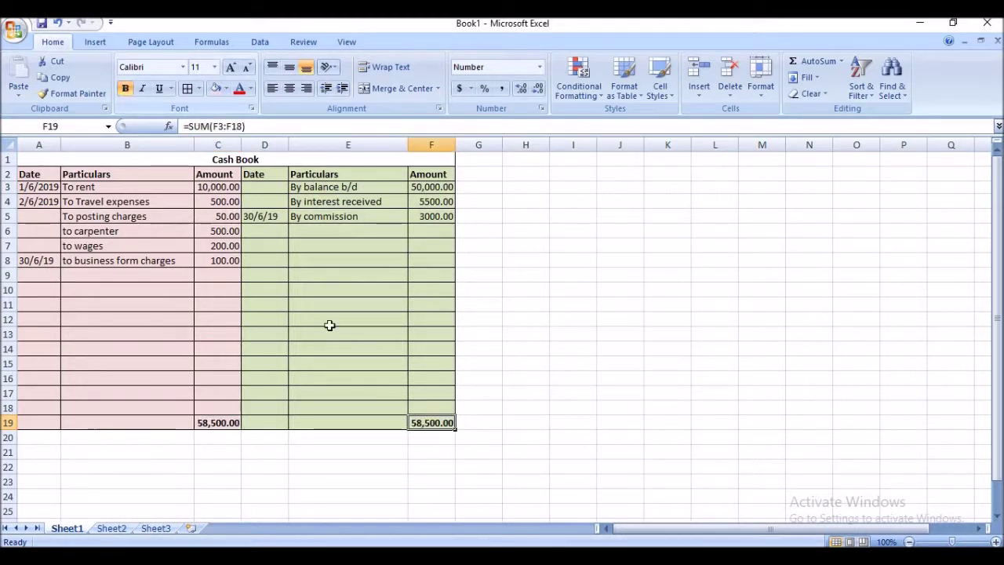
left_click(329, 325)
left_click_drag(439, 187, 403, 427)
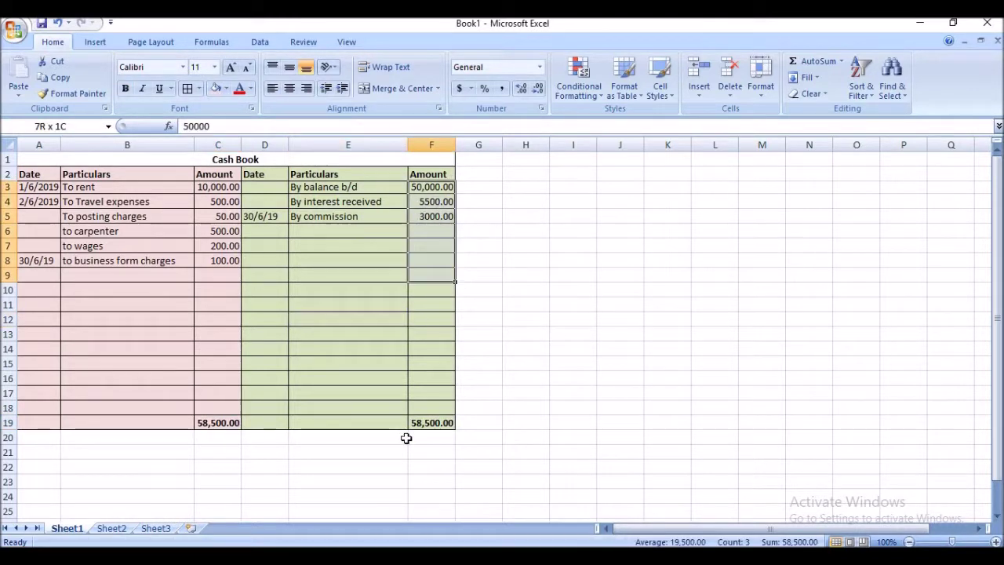
left_click(420, 424)
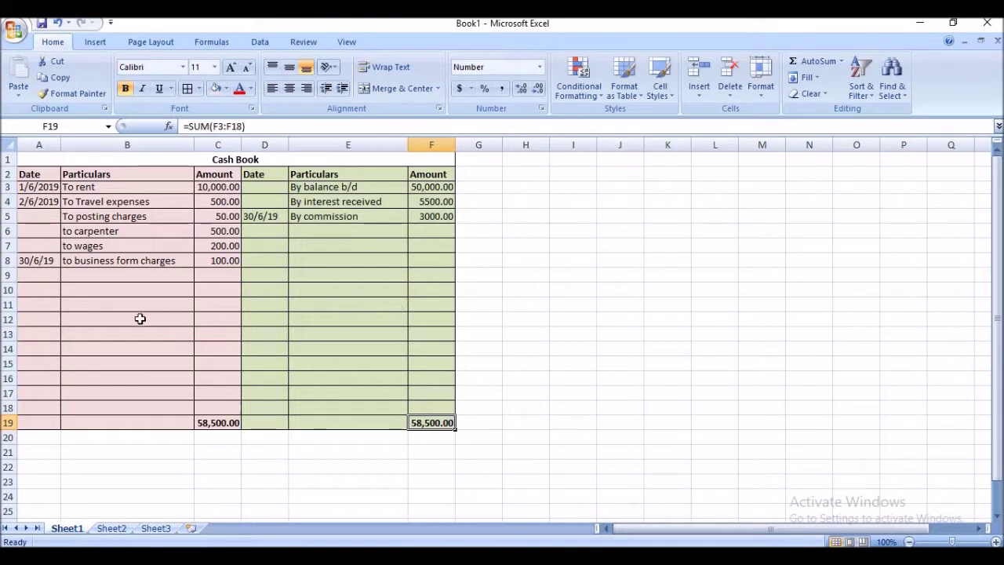
Step: Check the C19 and F19 totals against the amount columns and table entries
left_click(215, 424)
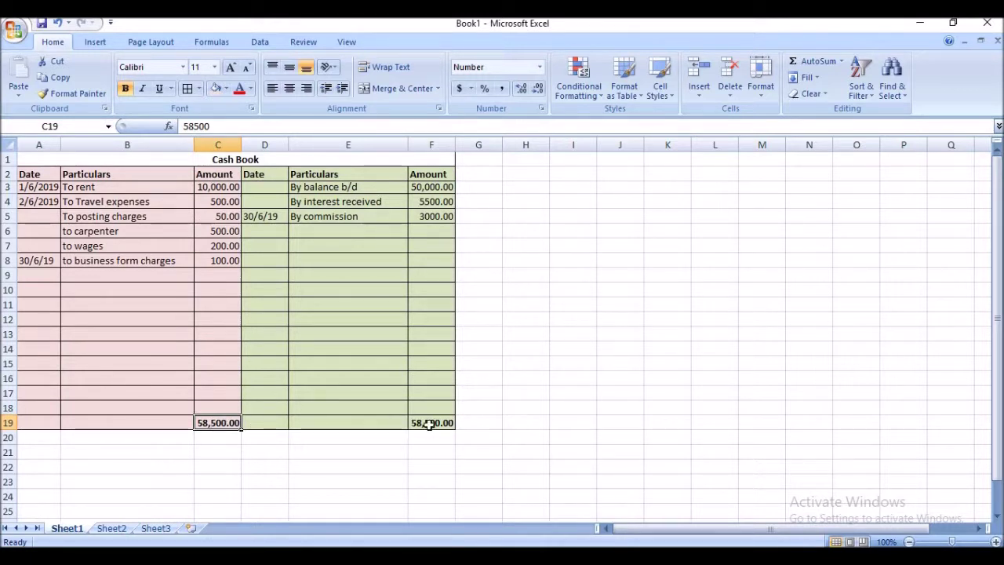
left_click_drag(429, 425, 431, 187)
left_click(431, 290)
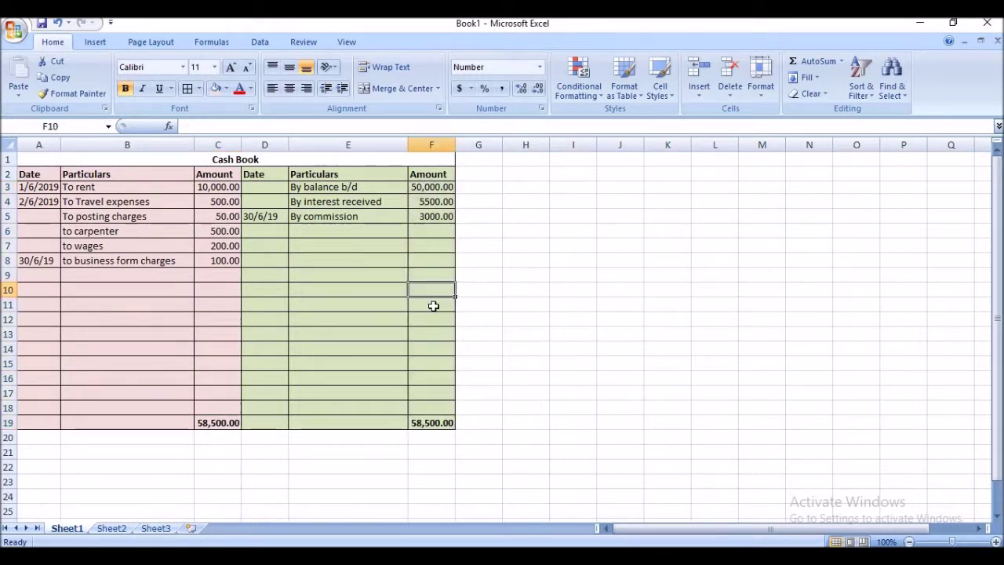
left_click(432, 422)
left_click(156, 289)
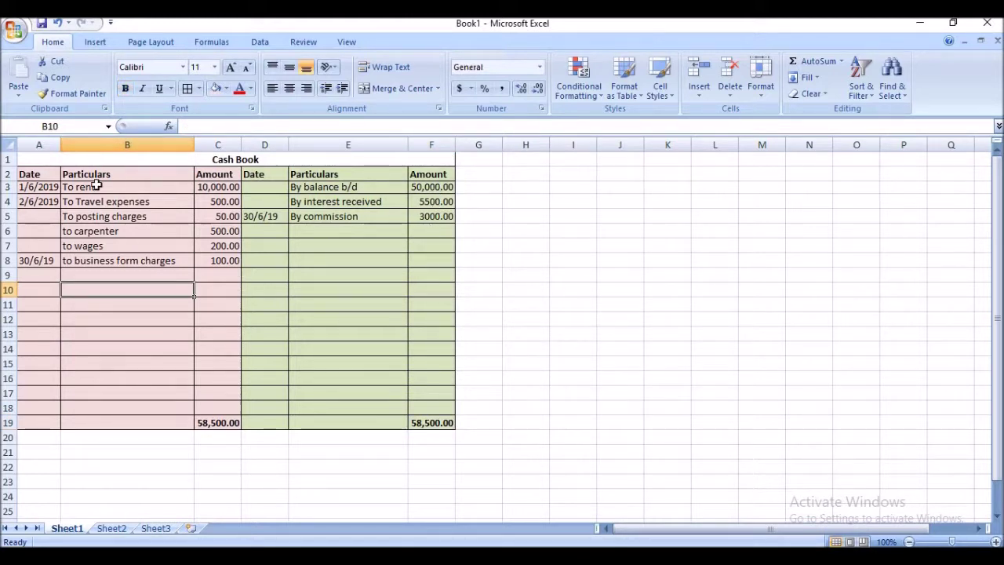
left_click_drag(126, 160, 105, 407)
left_click(126, 363)
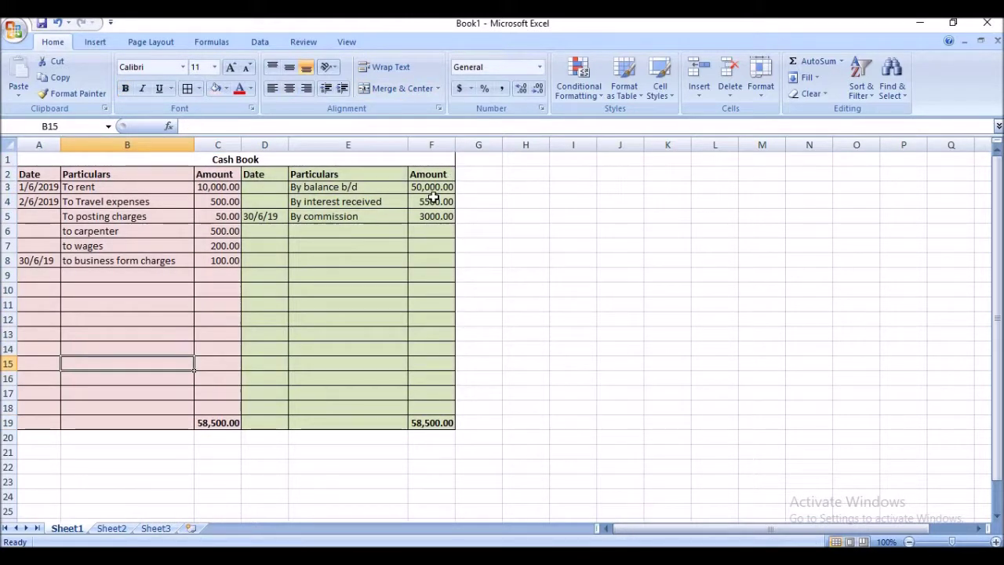
Step: Recheck the F4 and F5 receipts and both totals, and widen payments column C slightly
left_click(432, 201)
left_click(429, 159)
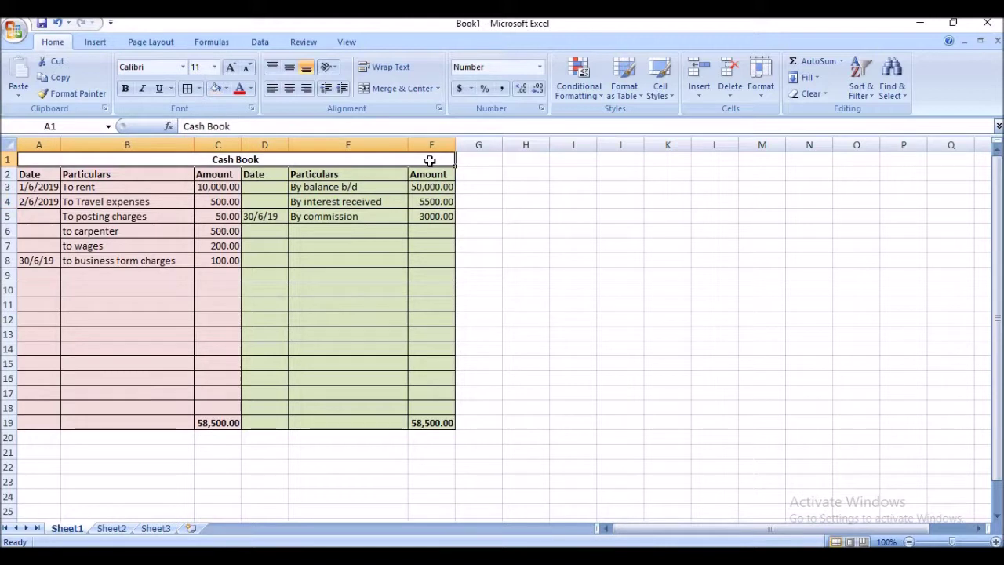
left_click(422, 211)
left_click(424, 426)
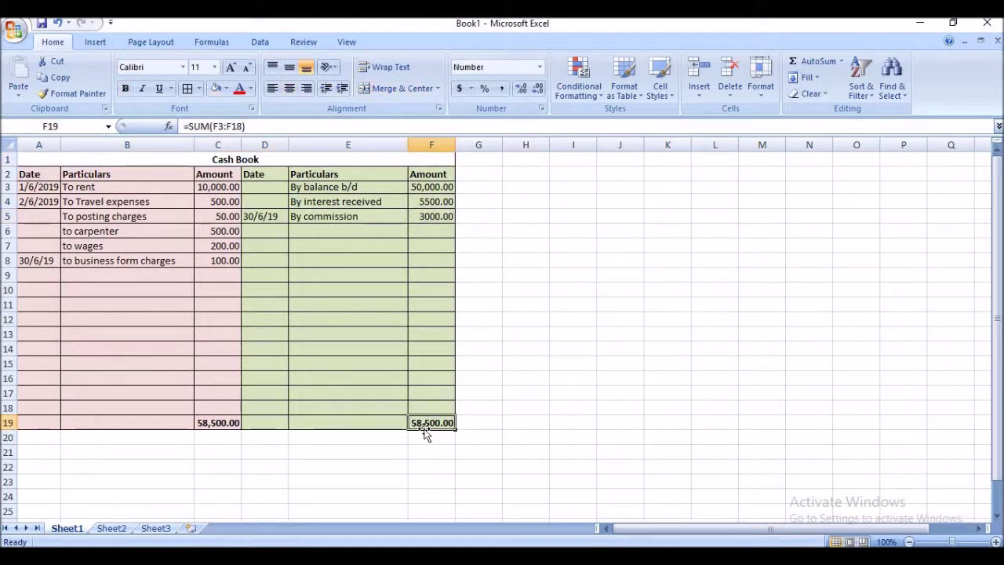
left_click(228, 421)
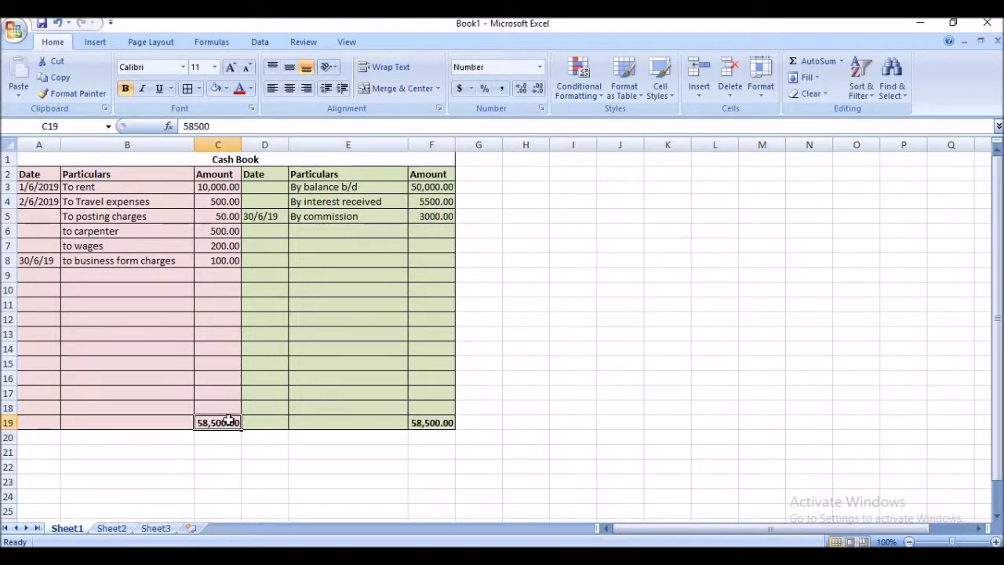
left_click(211, 276)
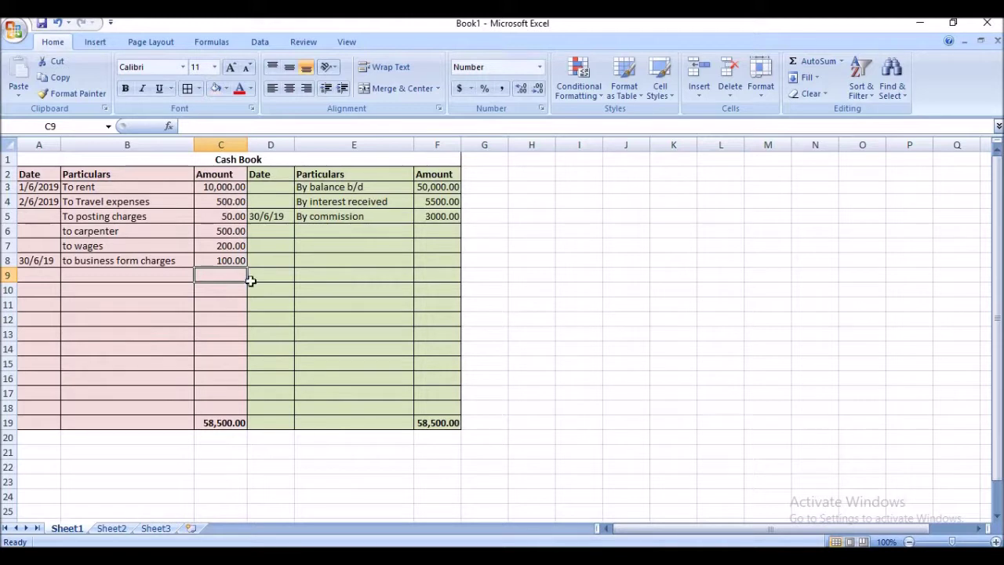
left_click(228, 293)
Step: Begin 58500- in C22 and AutoSum the payments into C10 as 11,350.00
left_click(234, 463)
type("58500")
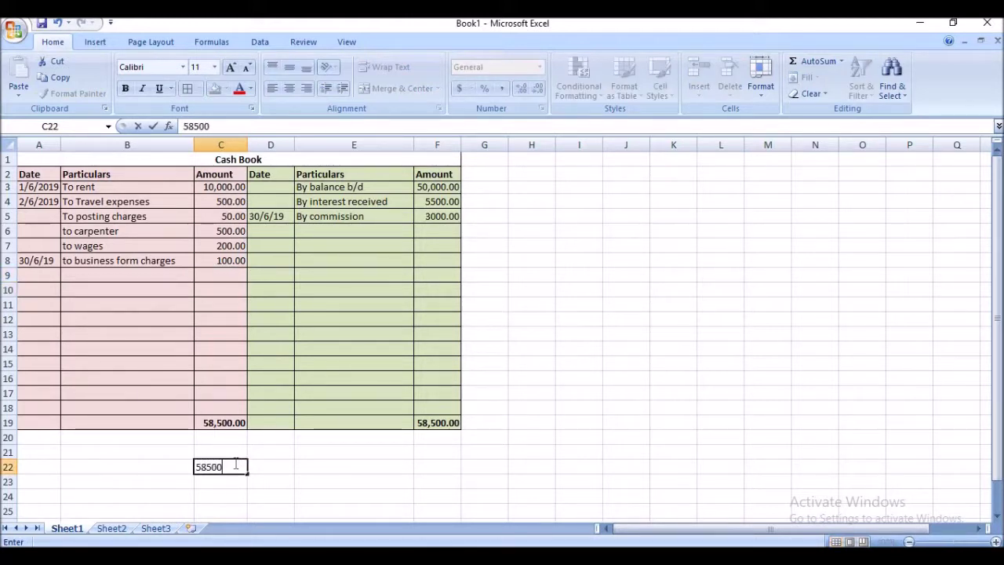
type("-")
left_click(222, 285)
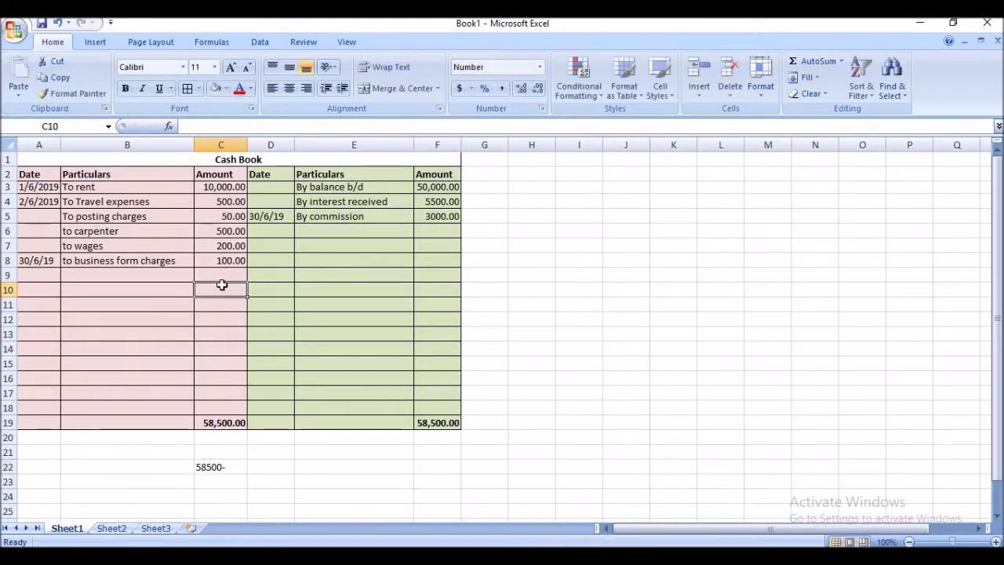
left_click_drag(222, 285, 222, 187)
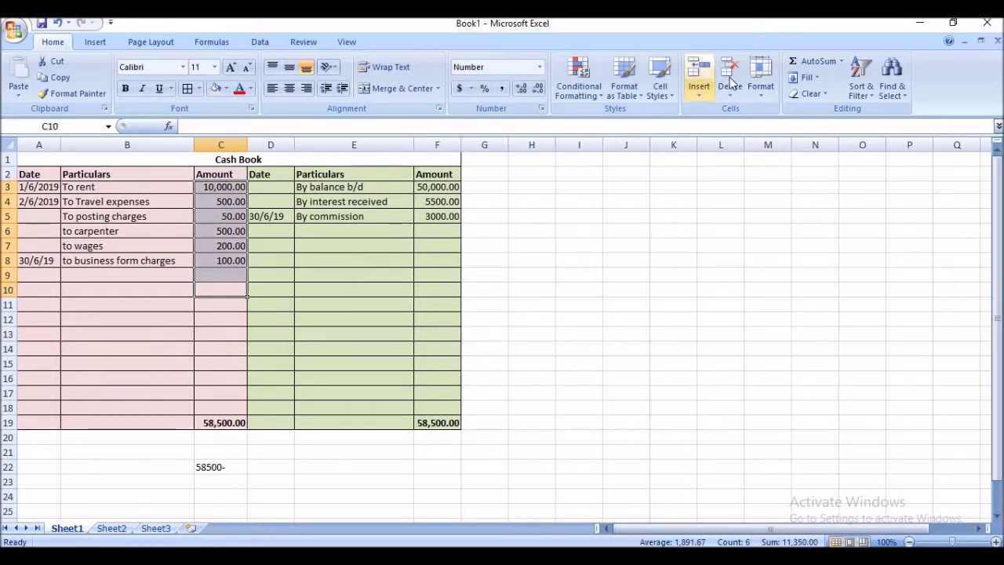
left_click(815, 60)
left_click(361, 275)
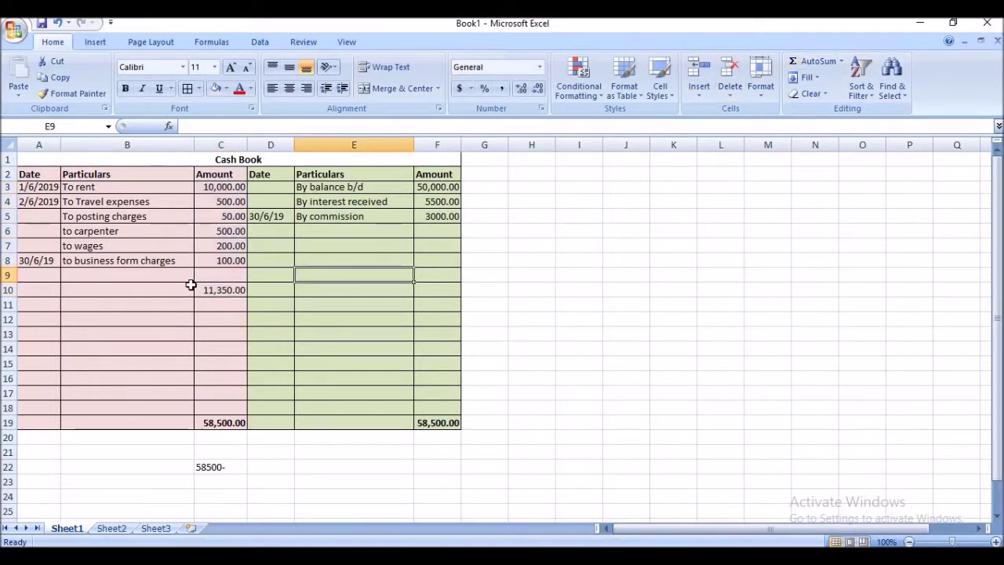
double_click(226, 468)
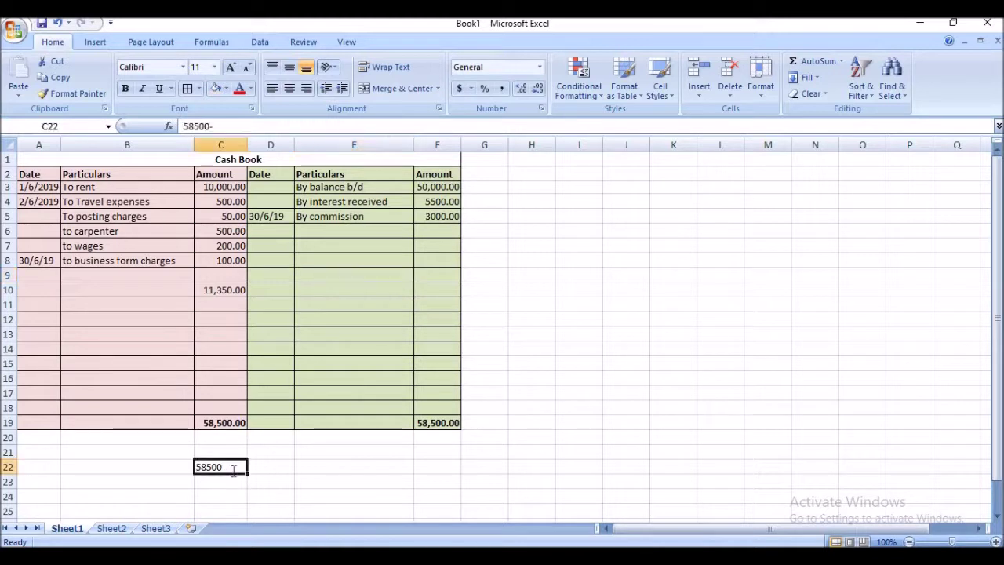
type("11350")
left_click(207, 493)
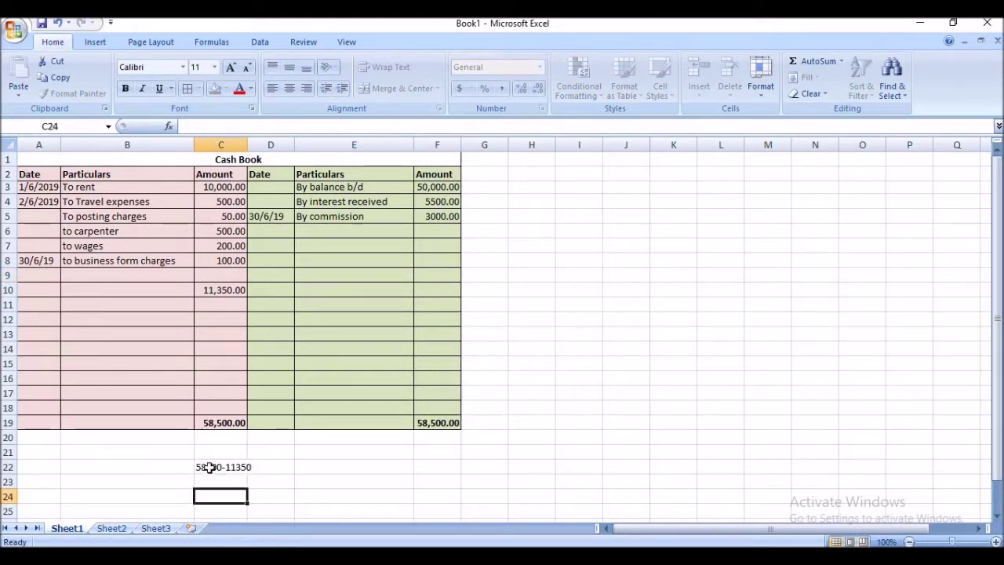
double_click(208, 468)
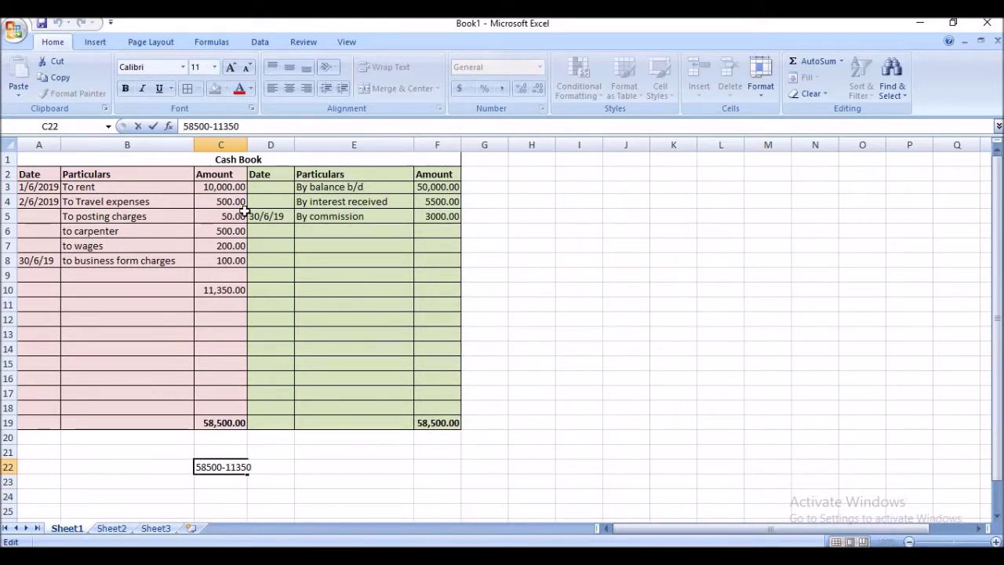
left_click(185, 126)
type("=")
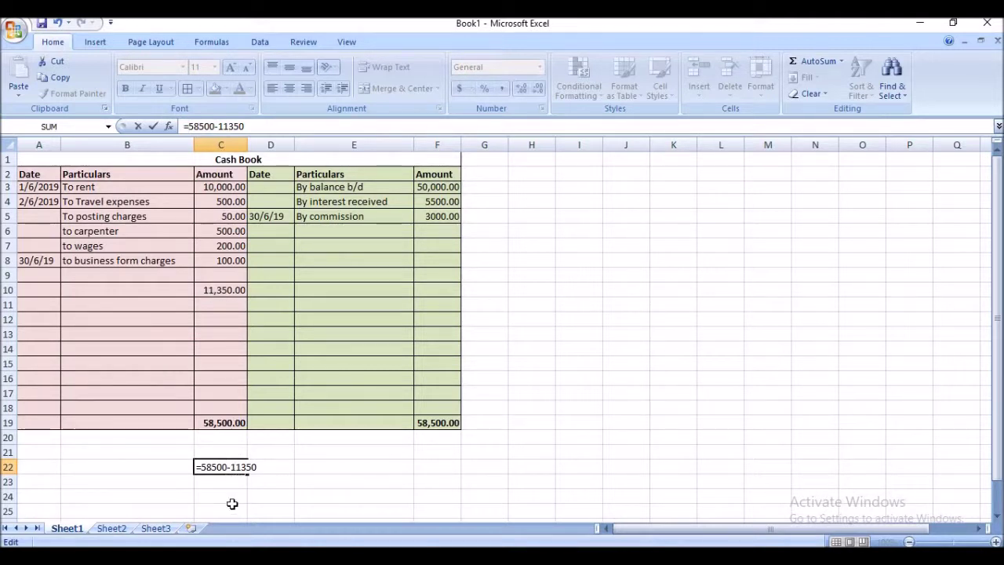
key("Return")
left_click(228, 465)
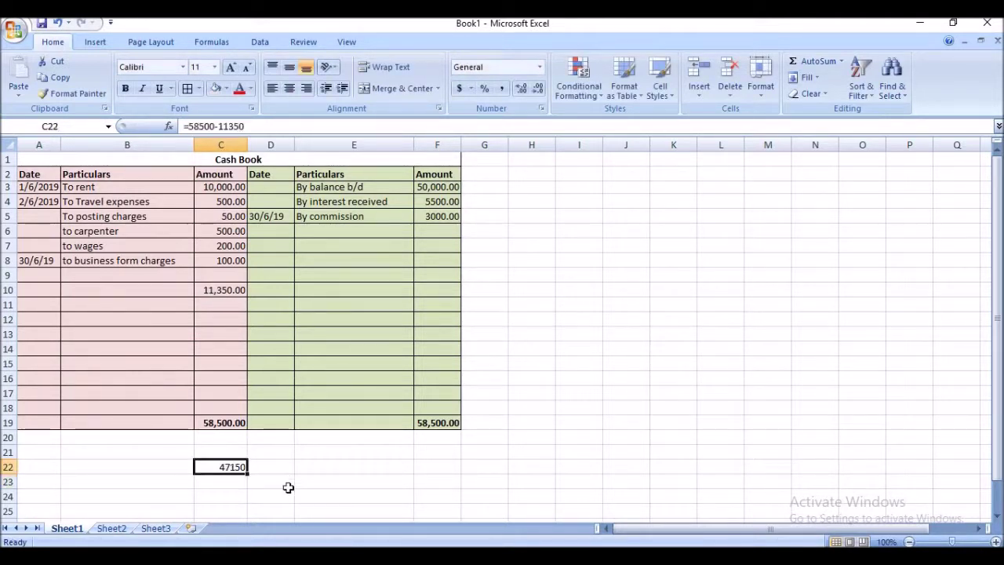
double_click(226, 291)
left_click(213, 335)
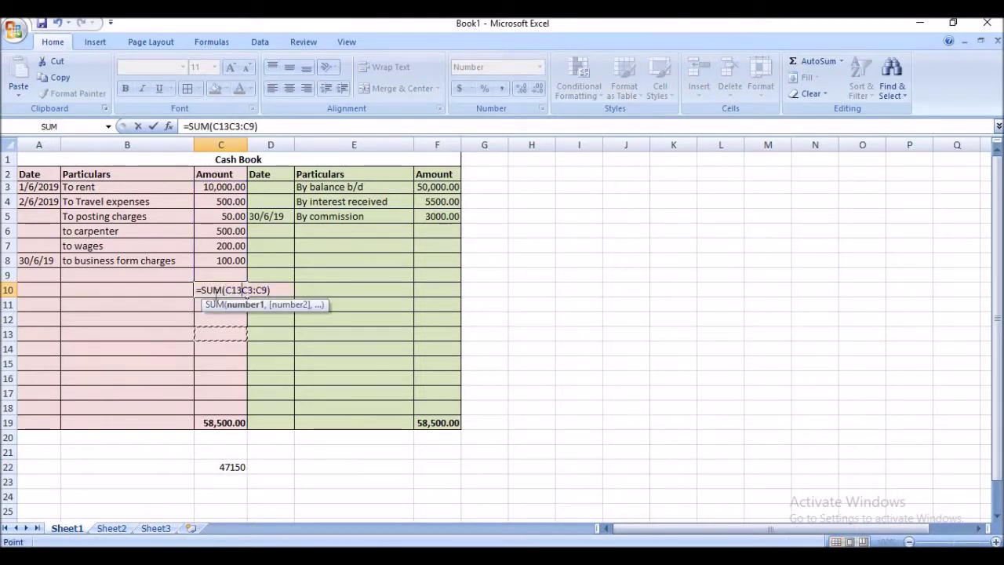
Step: Replace the C10 sum with the value 47150 and move it up into C9
key("Escape")
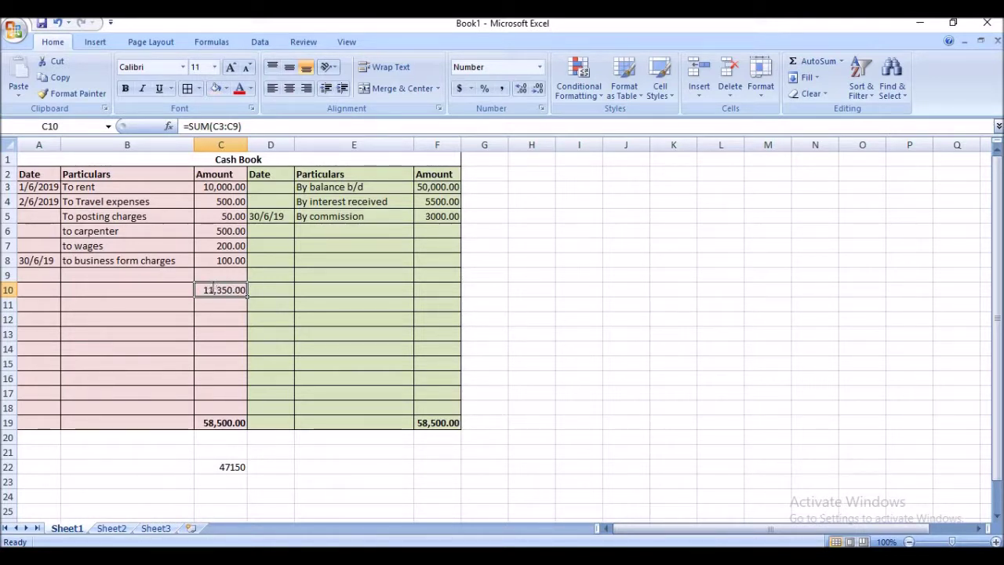
type("47150")
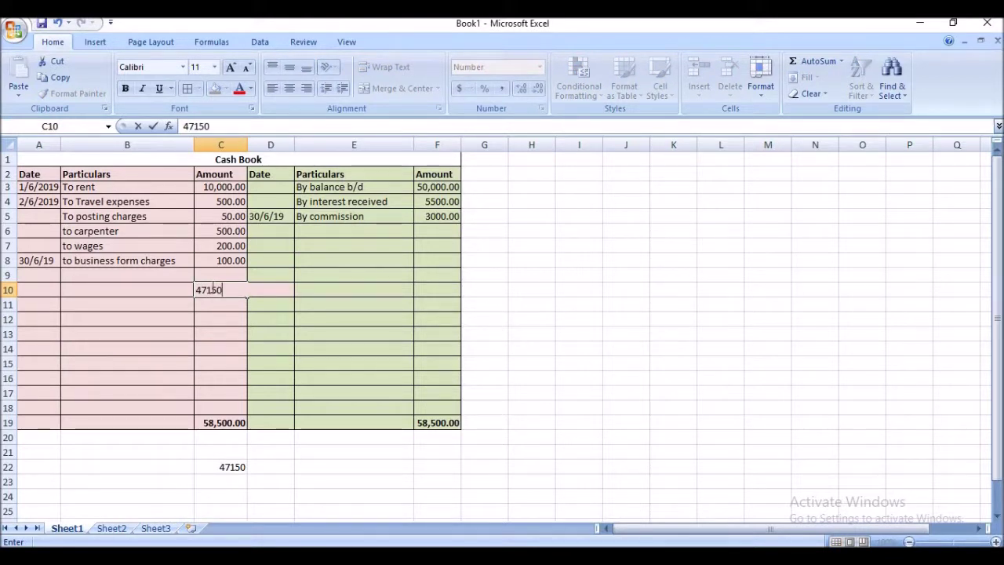
left_click(156, 333)
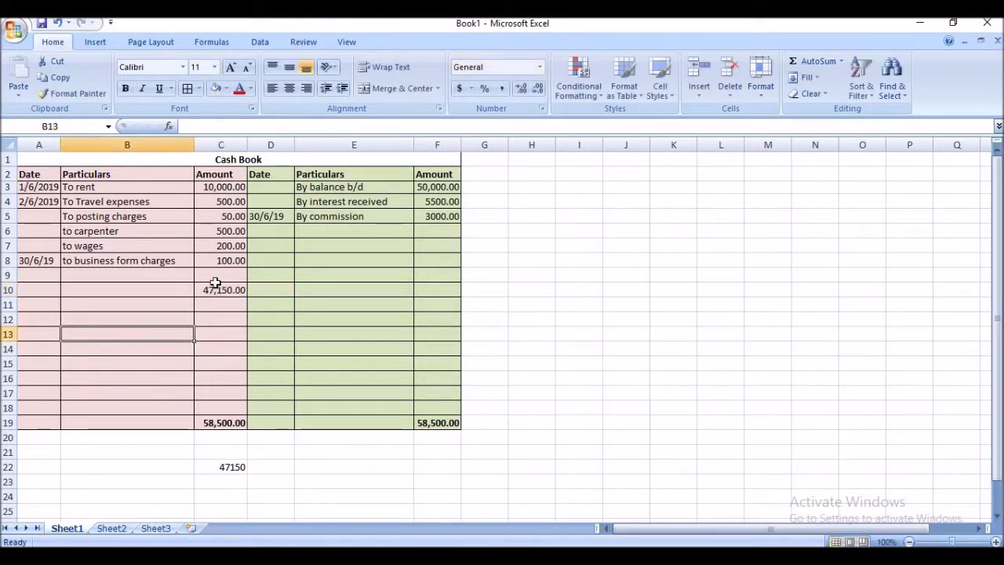
left_click(213, 288)
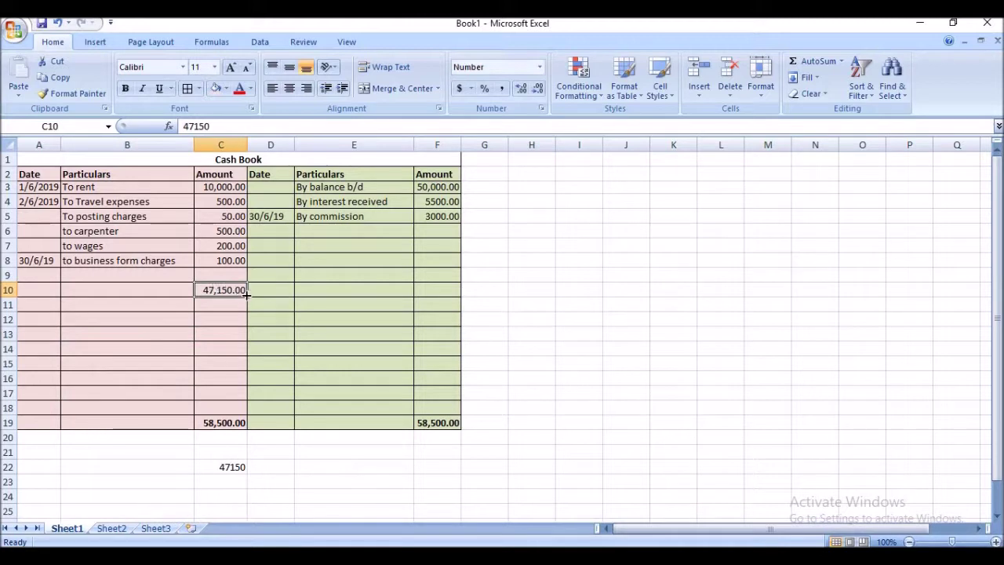
left_click_drag(247, 293, 237, 286)
left_click(236, 288)
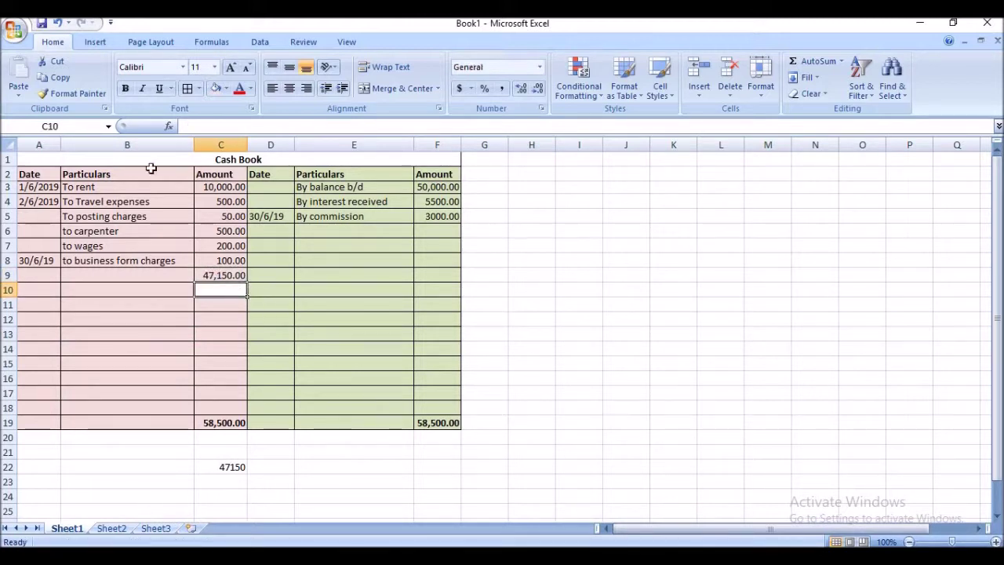
Step: Label the 47150 balance in row 9 as 30/6/19 'To bal c/d'
left_click(135, 274)
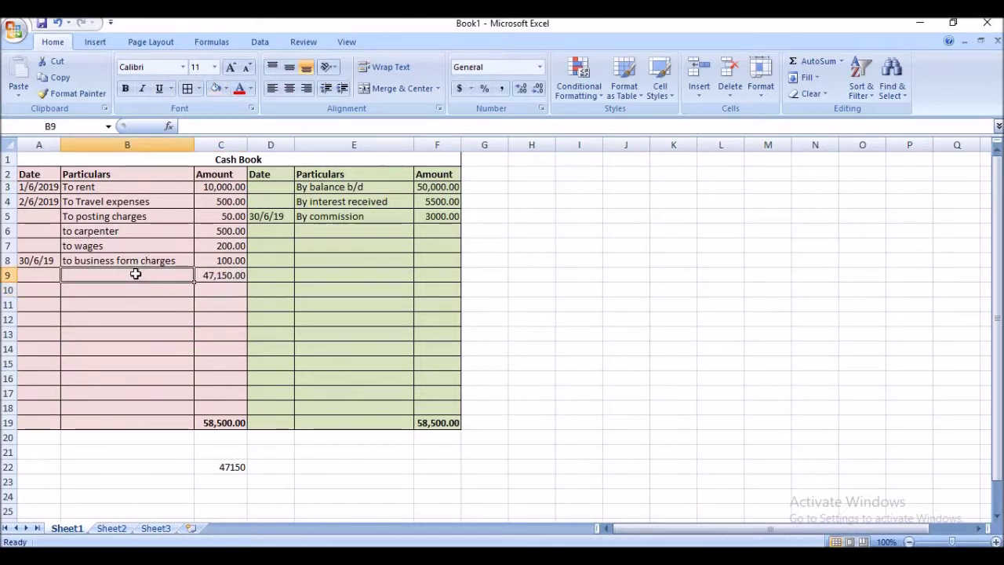
type("T")
key("BackSpace")
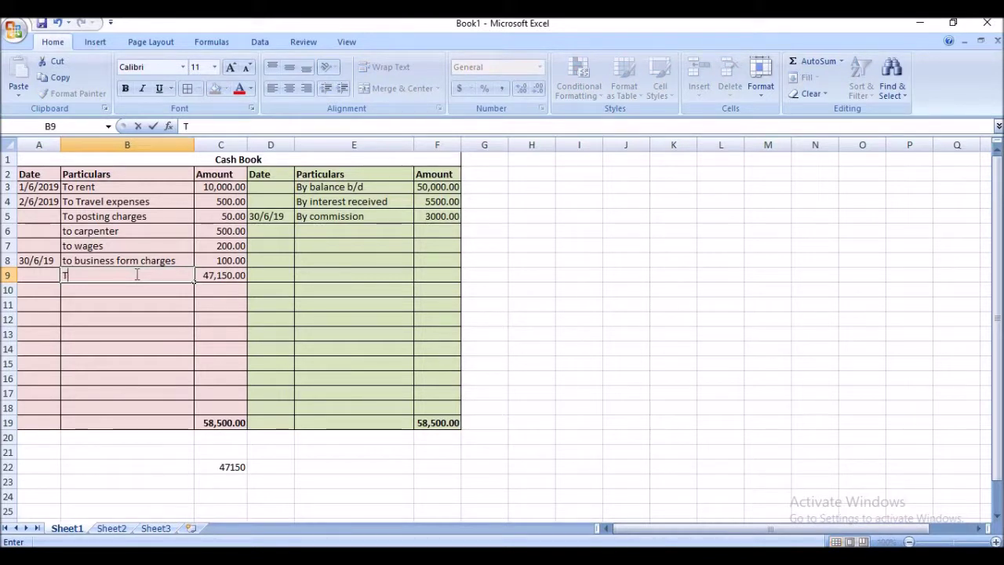
type("o bal c/d")
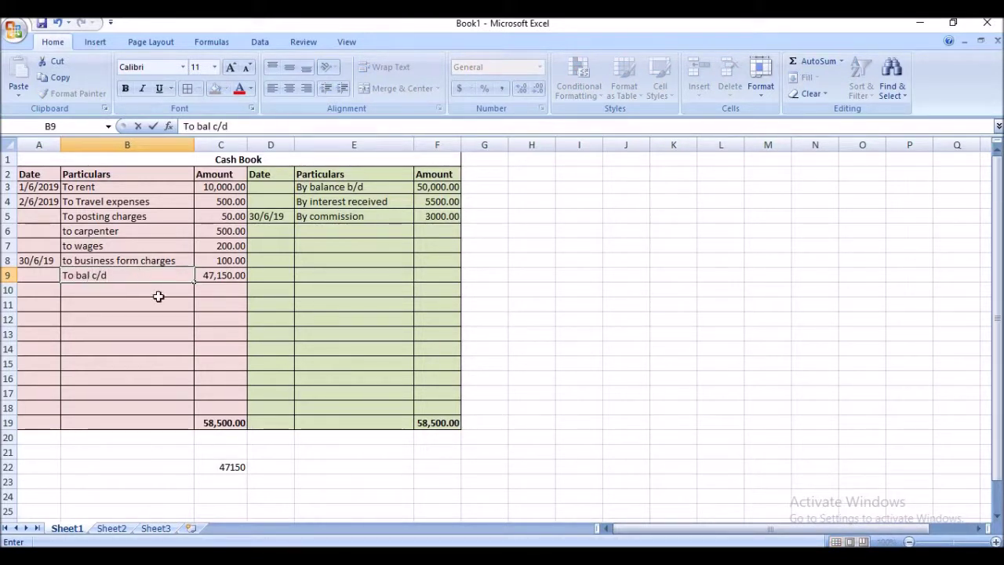
key("Return")
left_click(47, 279)
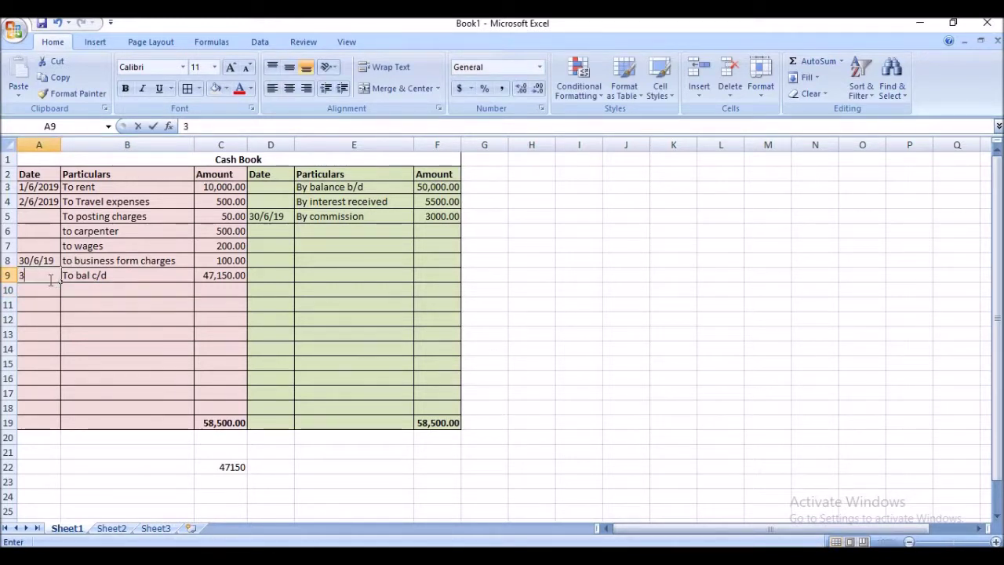
type("30/6/19")
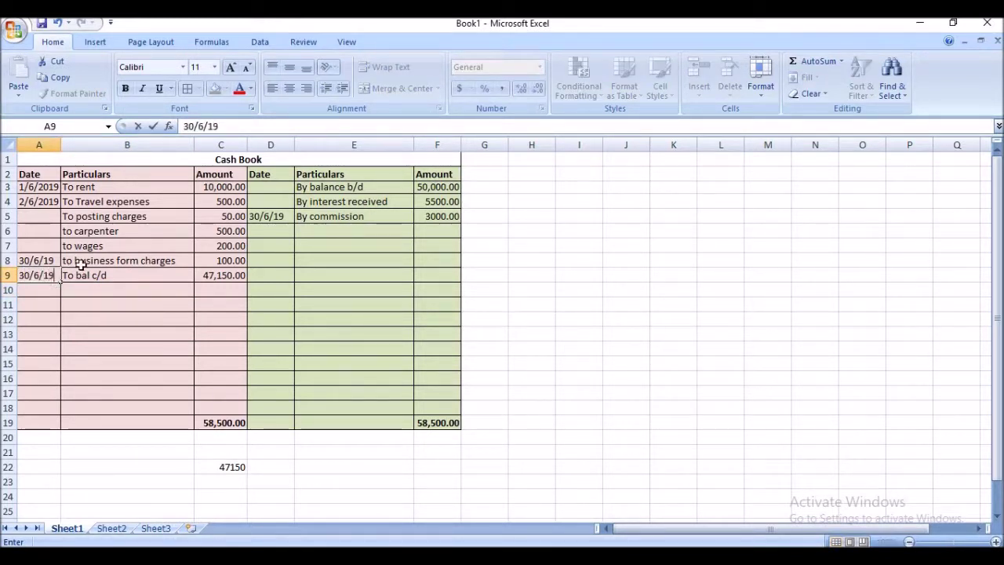
left_click(137, 303)
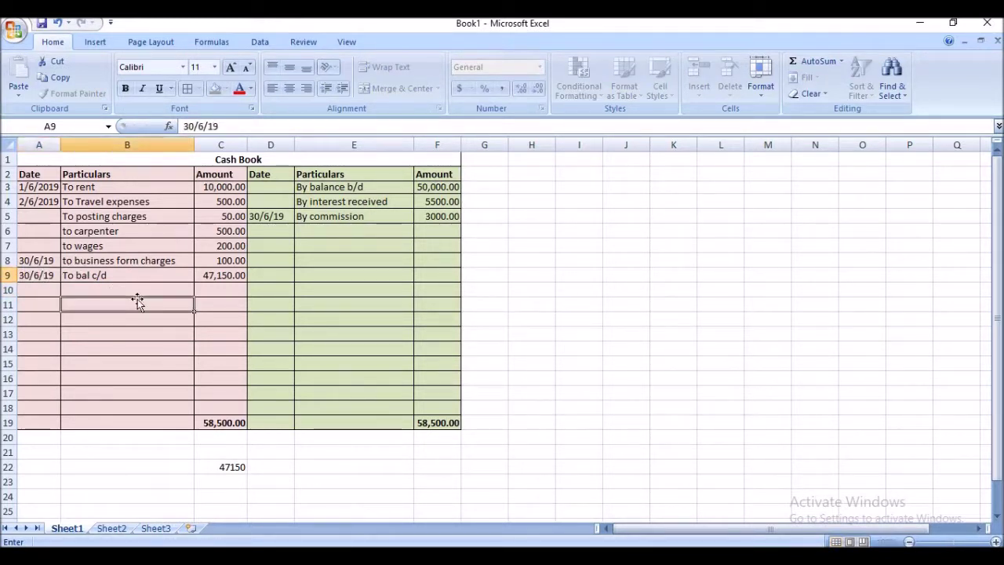
left_click(239, 275)
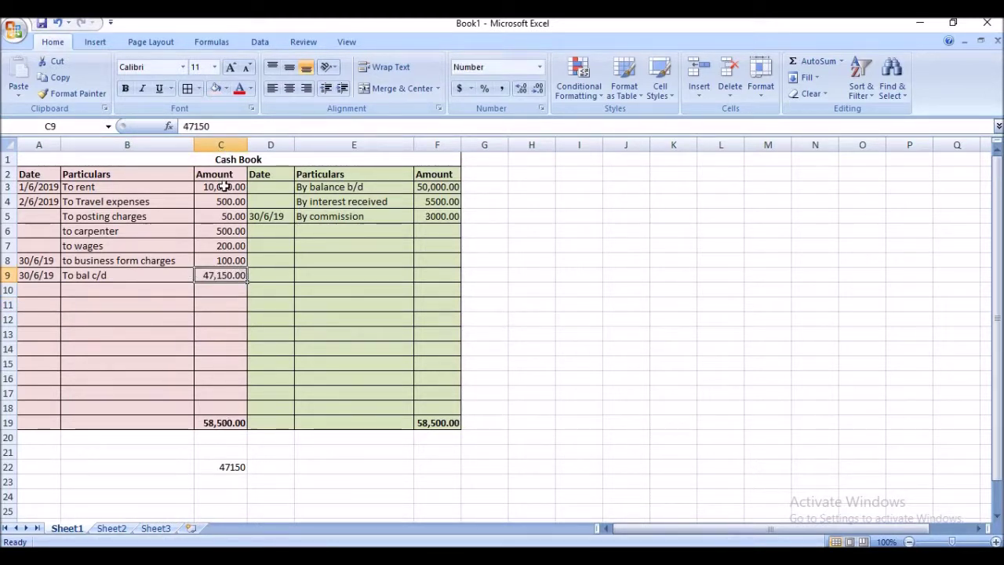
Step: Check the column sums, then clear the row 9 balance entry A9:C9
left_click_drag(224, 187, 223, 414)
left_click(224, 422)
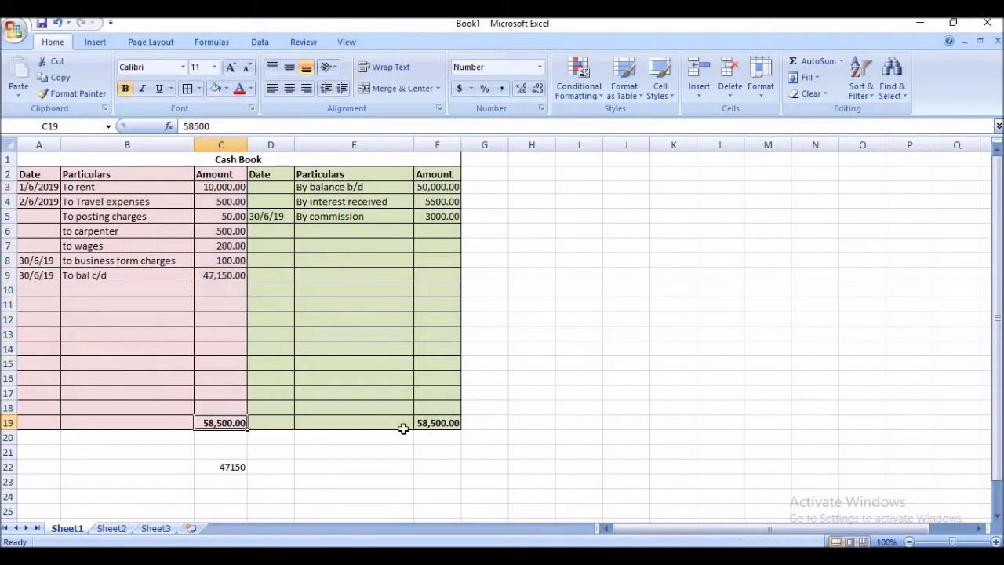
left_click(454, 422)
left_click_drag(38, 273, 231, 276)
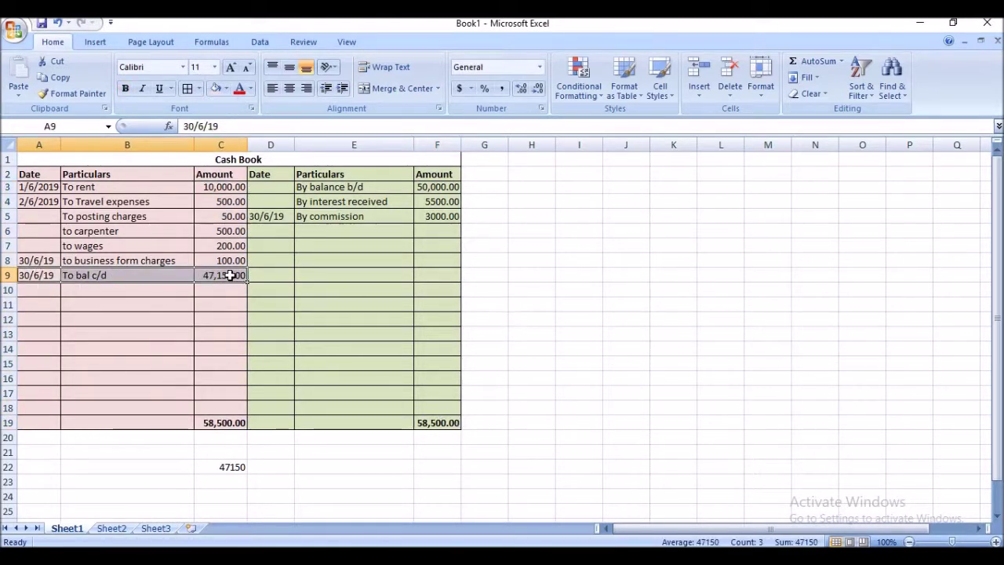
key("Delete")
left_click(225, 274)
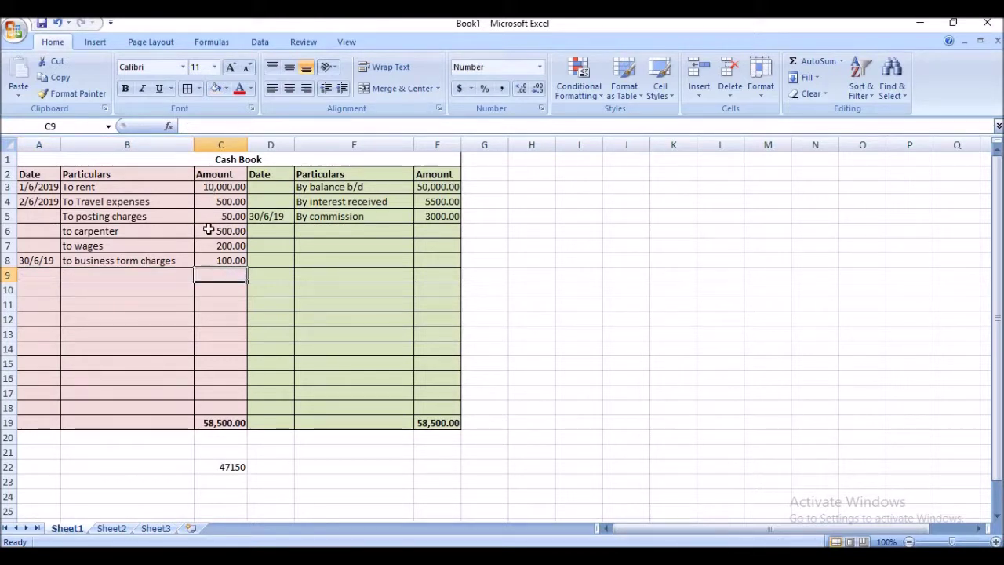
Step: Enter 'to GST' as the particulars of a new row 9 payment
left_click(126, 273)
type("to")
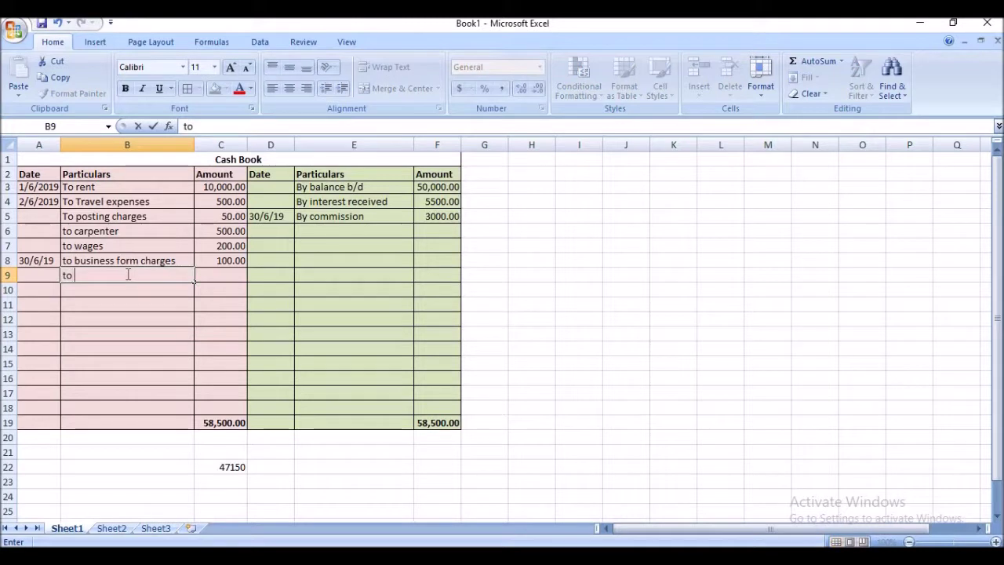
type(" Buildi")
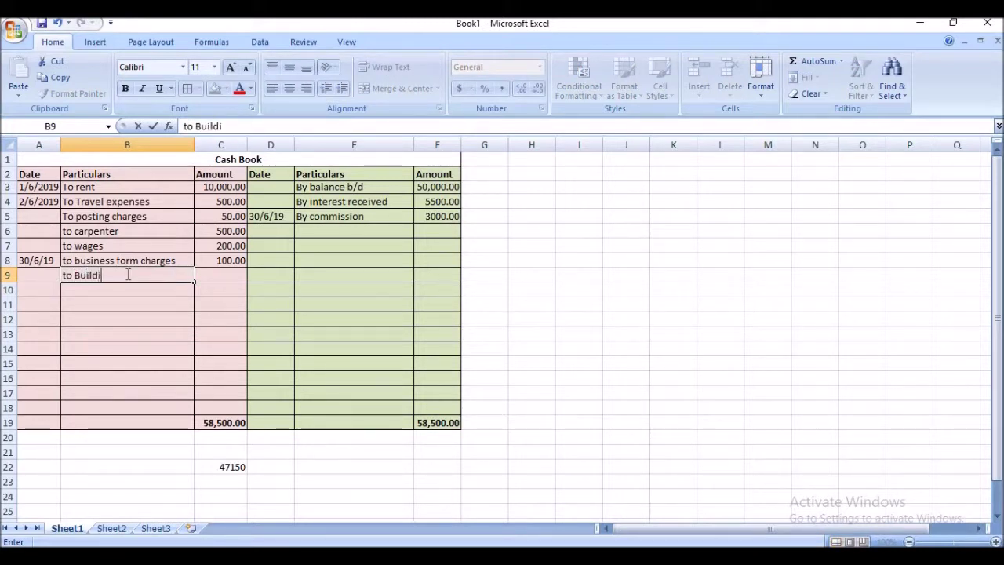
type(" ST")
key("BackSpace")
type("GST")
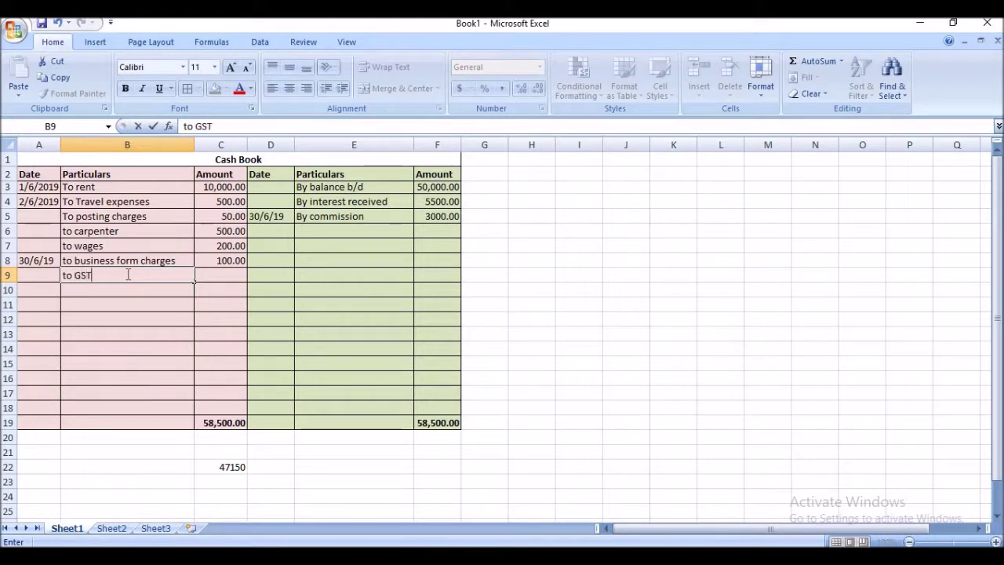
Step: Record 60,000 as the GST amount in C9 and clear the old C19 total
left_click(231, 274)
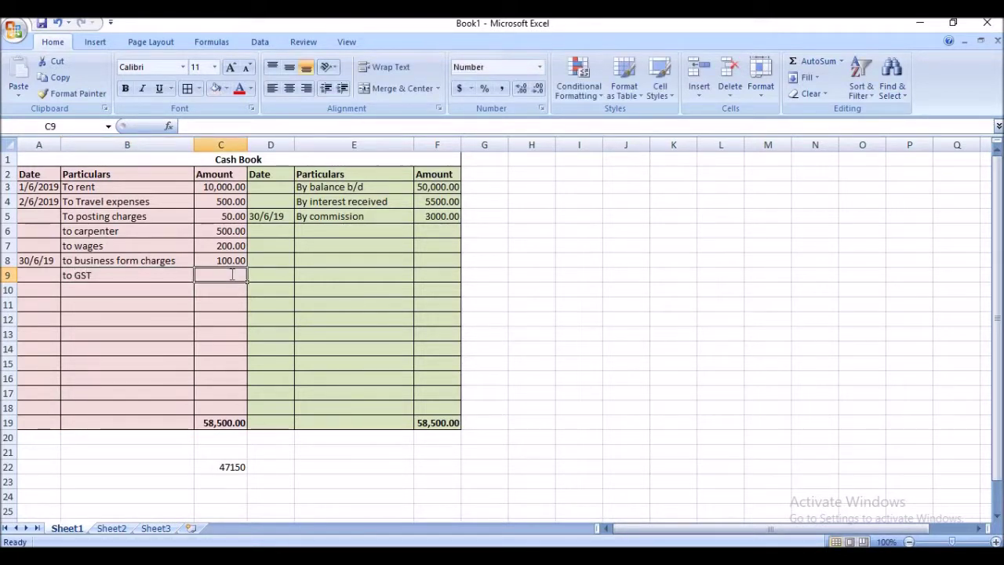
type("50.00")
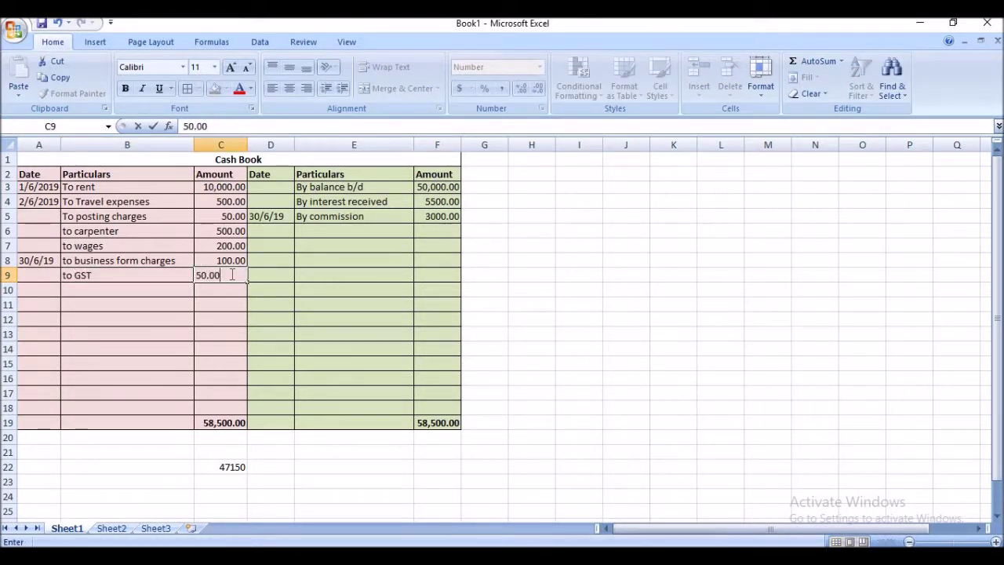
key("BackSpace")
key("BackSpace")
type("000")
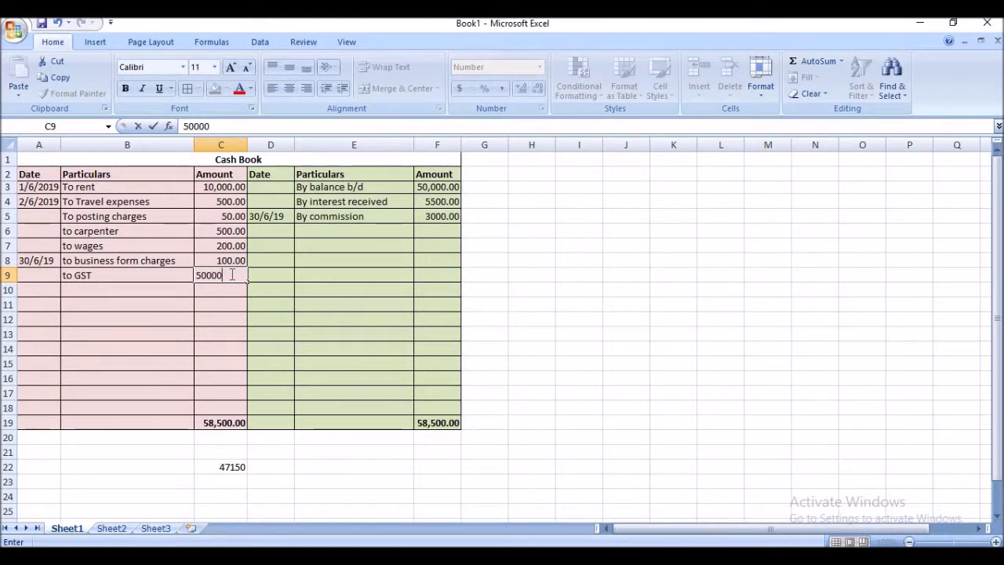
key("Tab")
key("Tab")
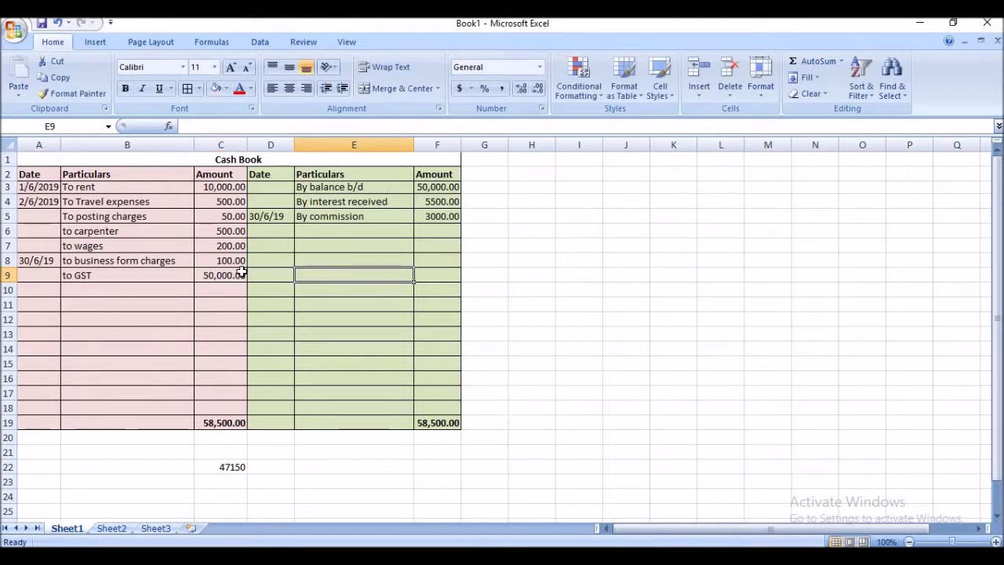
left_click(243, 273)
type("600")
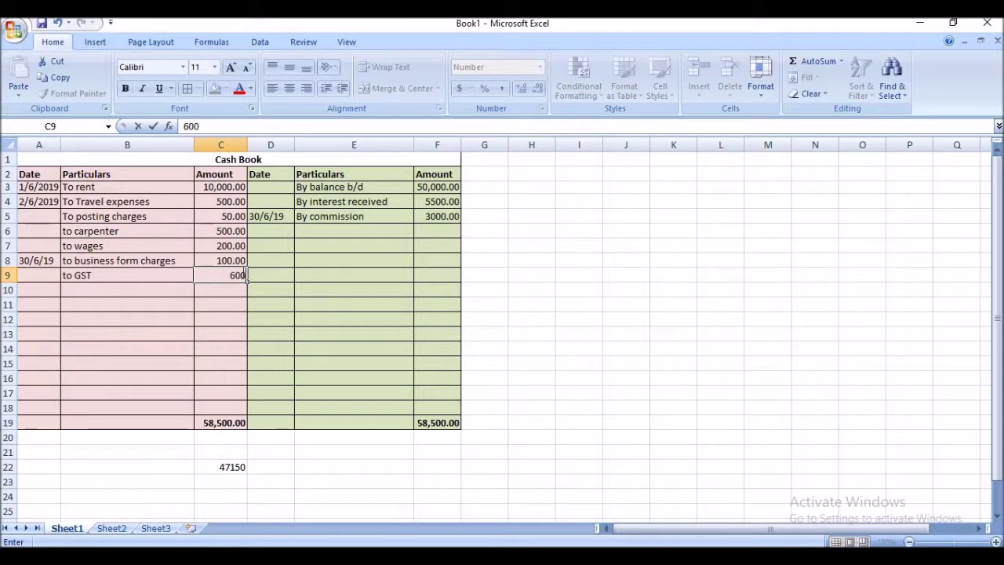
key("BackSpace")
left_click(291, 304)
left_click(221, 422)
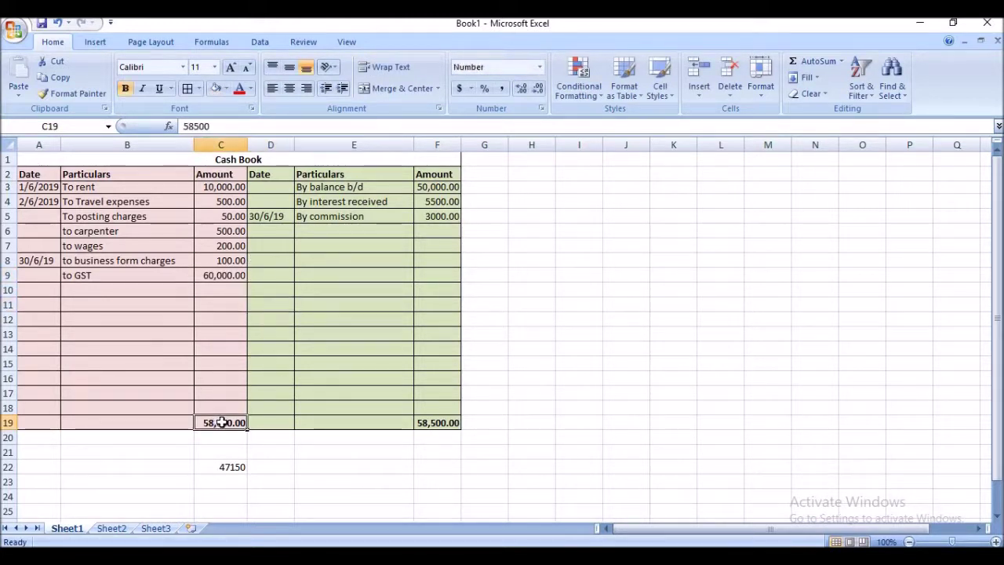
key("Delete")
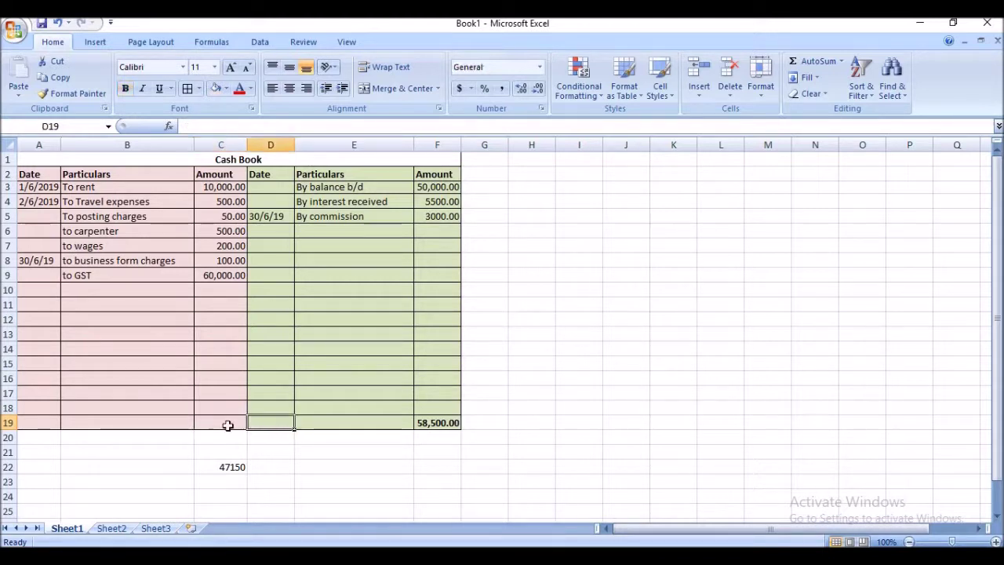
Step: AutoSum C3:C19 for a new payments total of 71,350.00 and compare it with F19
left_click_drag(226, 424, 223, 179)
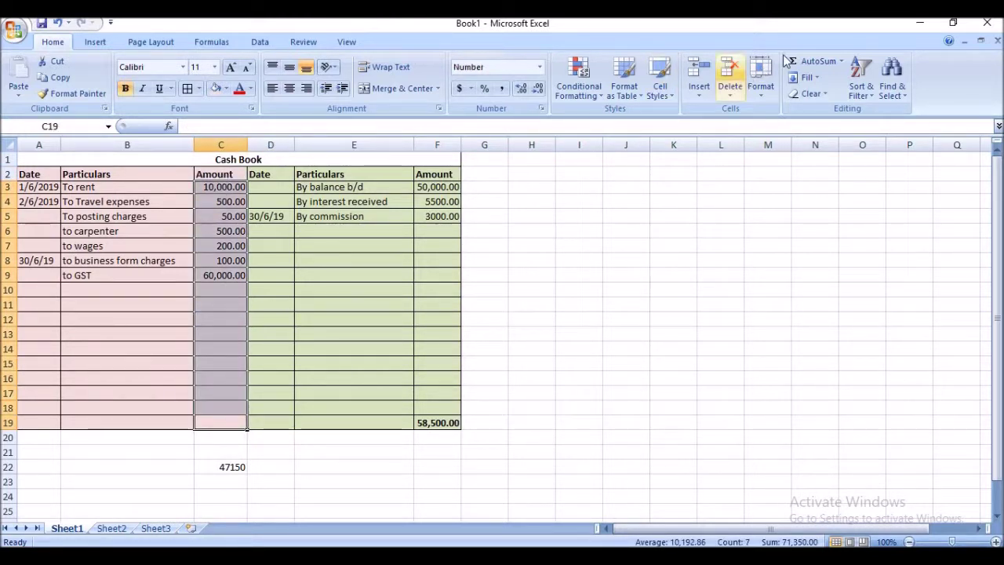
left_click(816, 61)
left_click(439, 288)
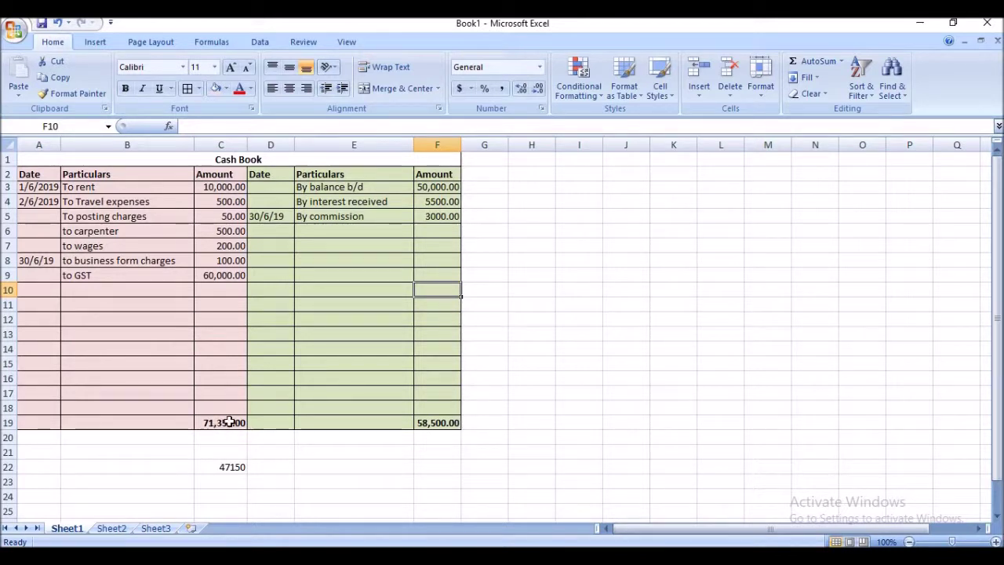
left_click(226, 422)
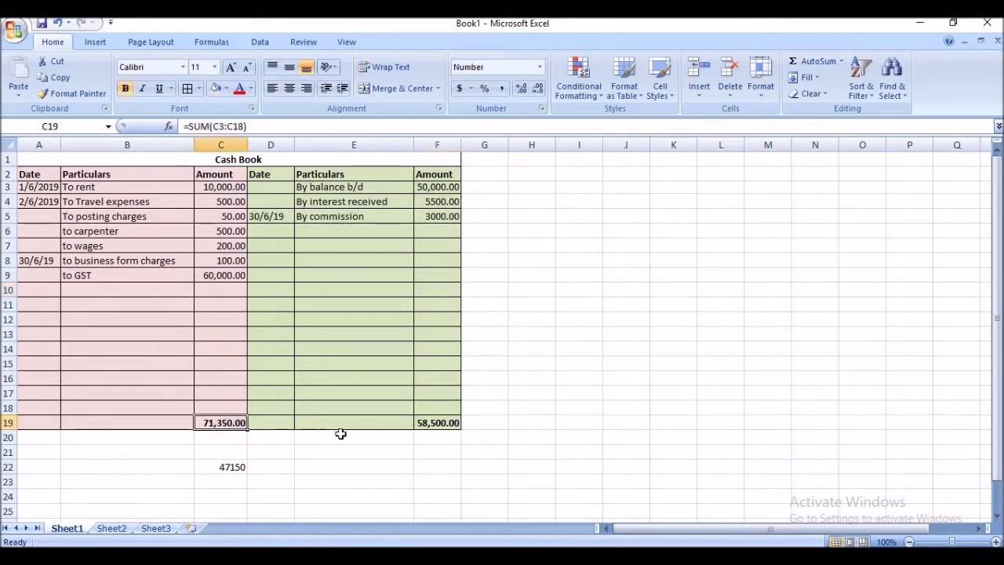
left_click(446, 422)
left_click(222, 423)
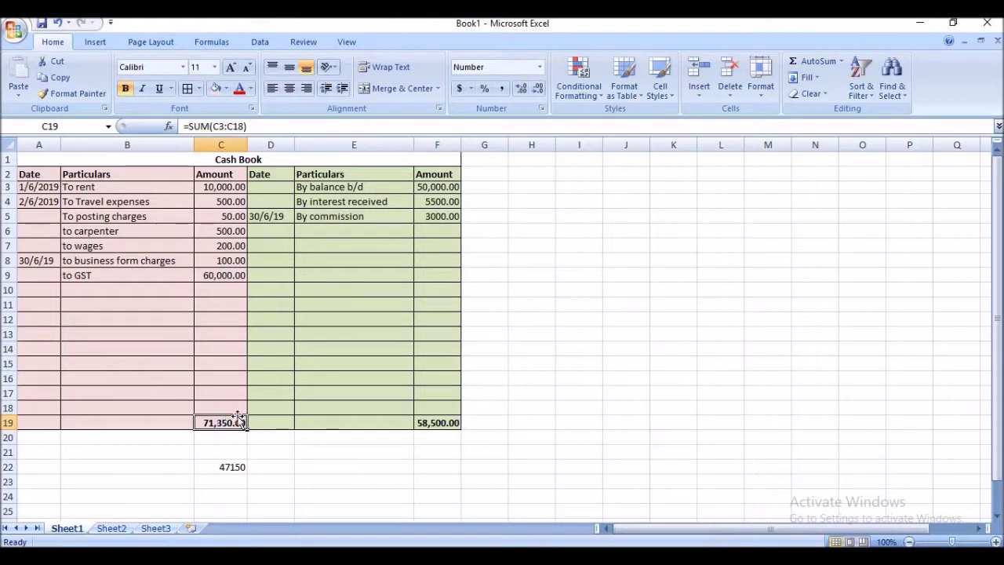
left_click(446, 287)
Step: Note the old receipts total 58500 in G11 and change F19 to 71350
left_click(506, 305)
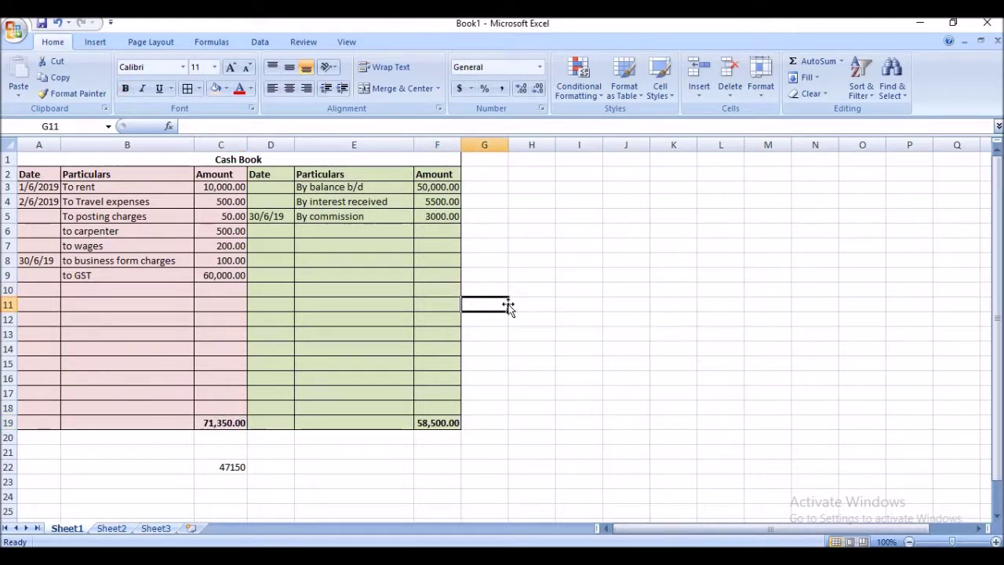
type("58500")
key("Return")
key("Return")
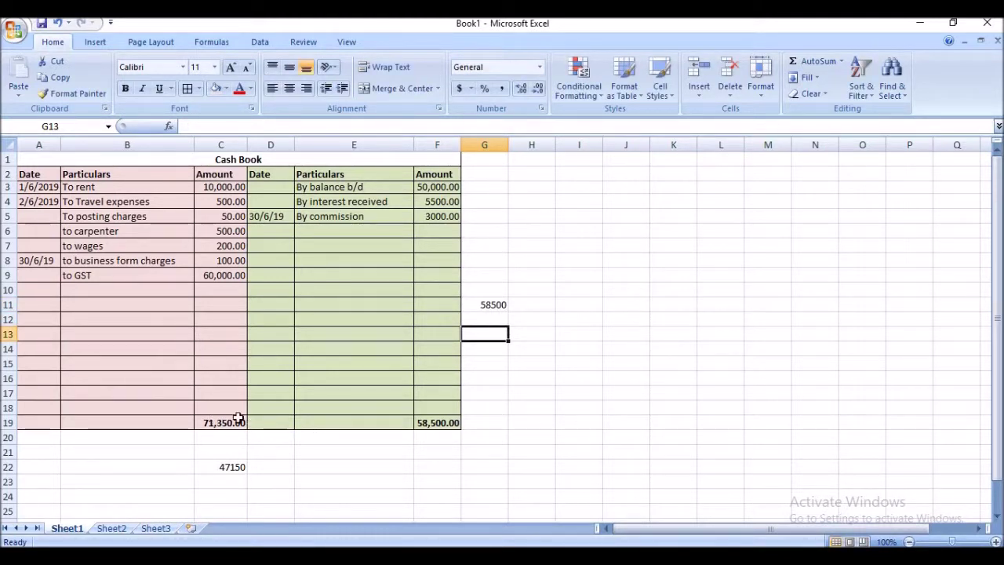
left_click(433, 422)
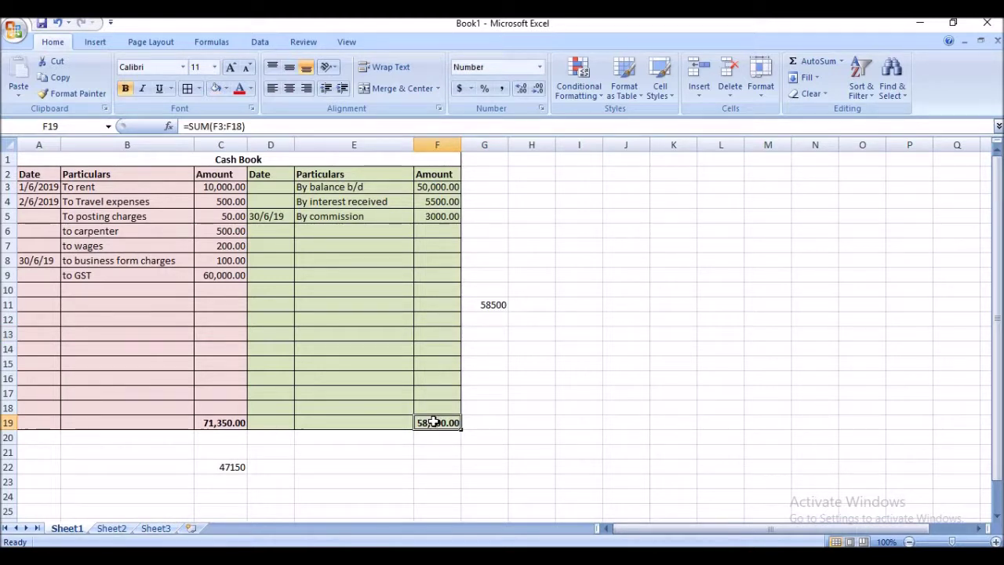
type("713")
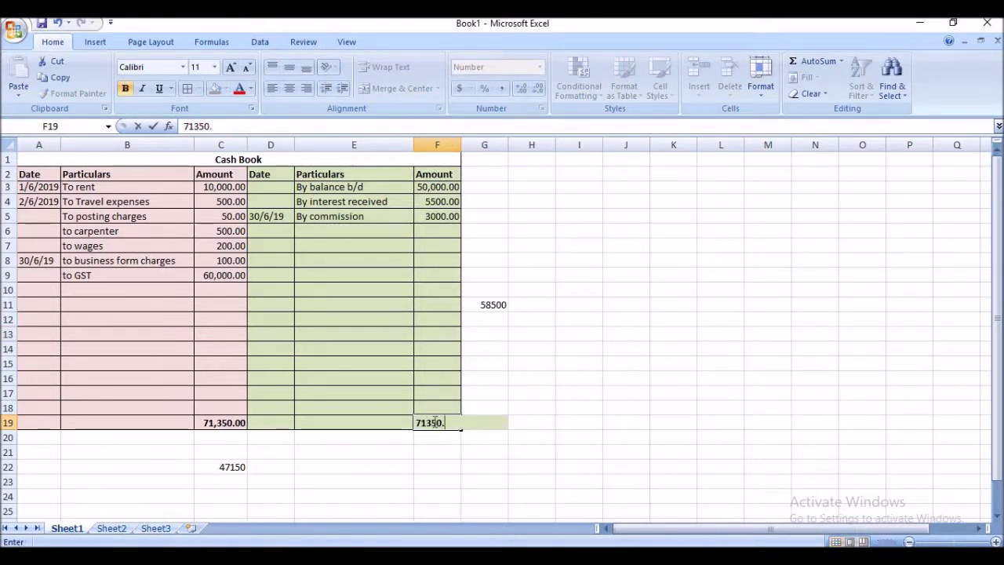
left_click(466, 385)
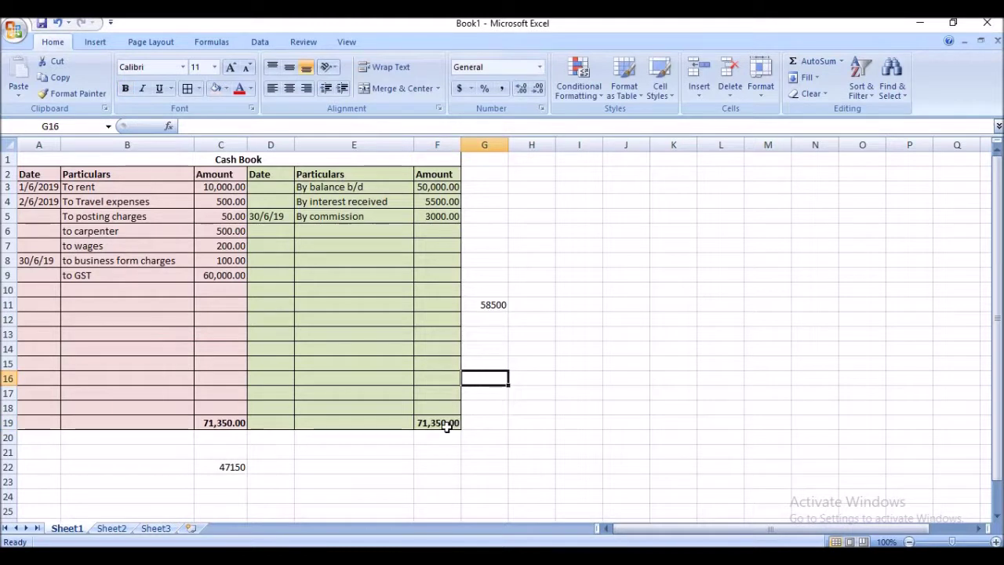
left_click(496, 308)
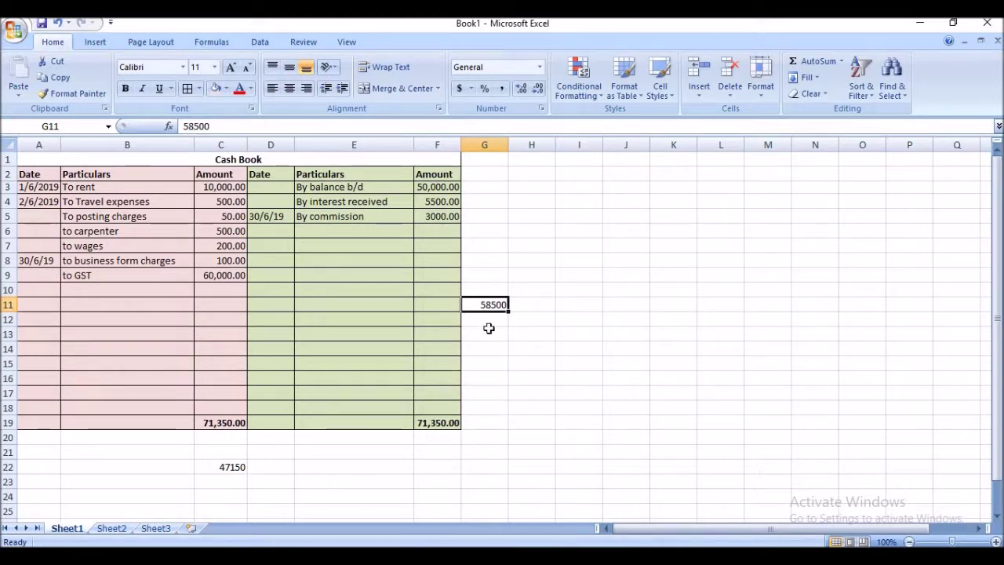
left_click(498, 321)
Step: Enter =F19-G11 in G12 to get the 12,850.00 difference
type("=")
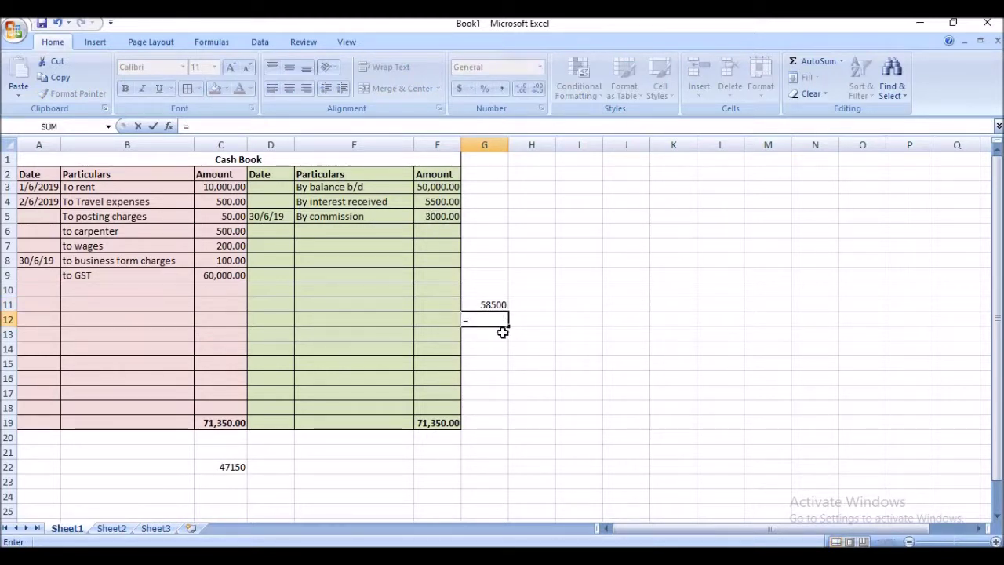
left_click(424, 422)
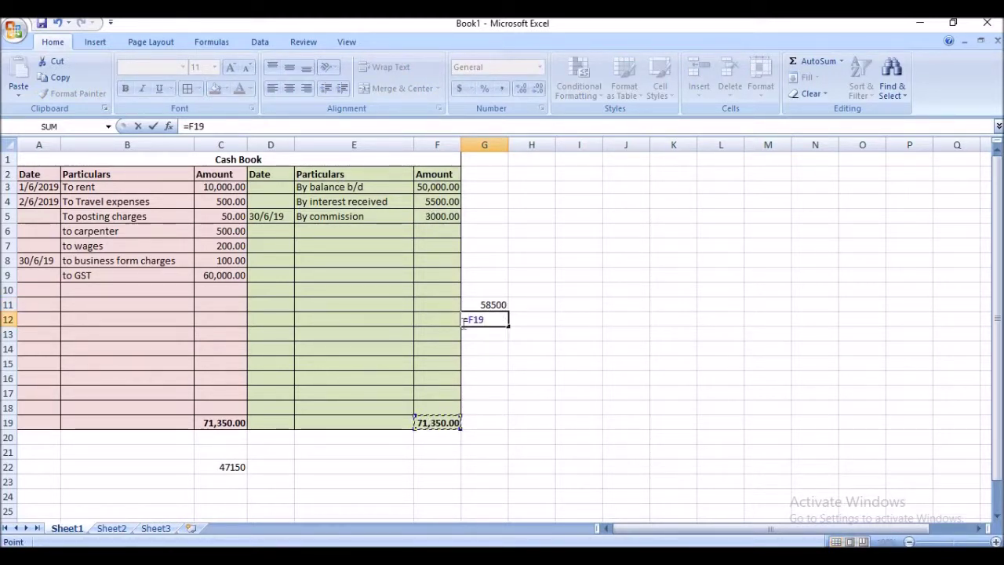
type("-")
left_click(478, 303)
key("Return")
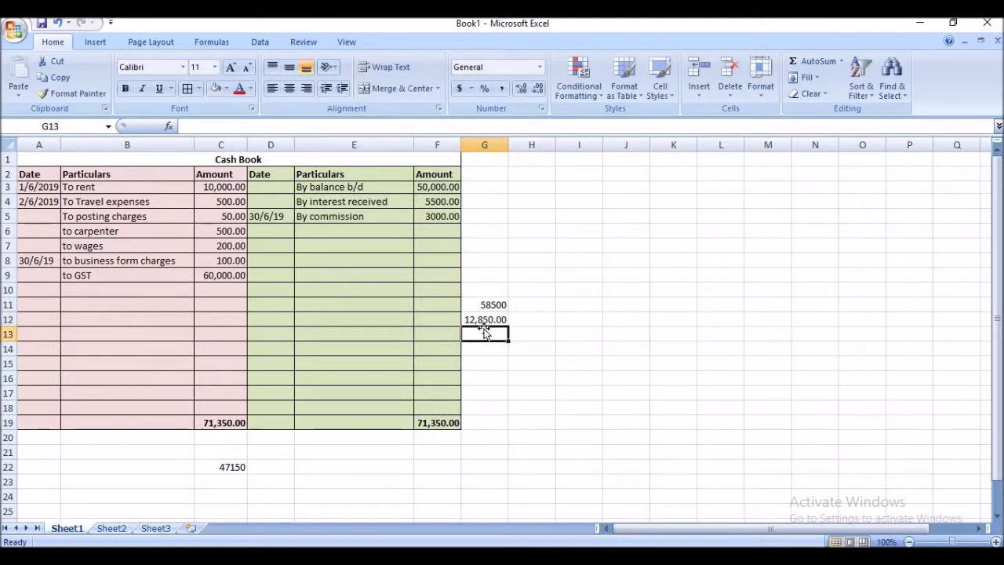
Step: Record 'by balance c/d' 12850 in receipts row 6 and append ' - jun 2019' to the title
left_click(431, 227)
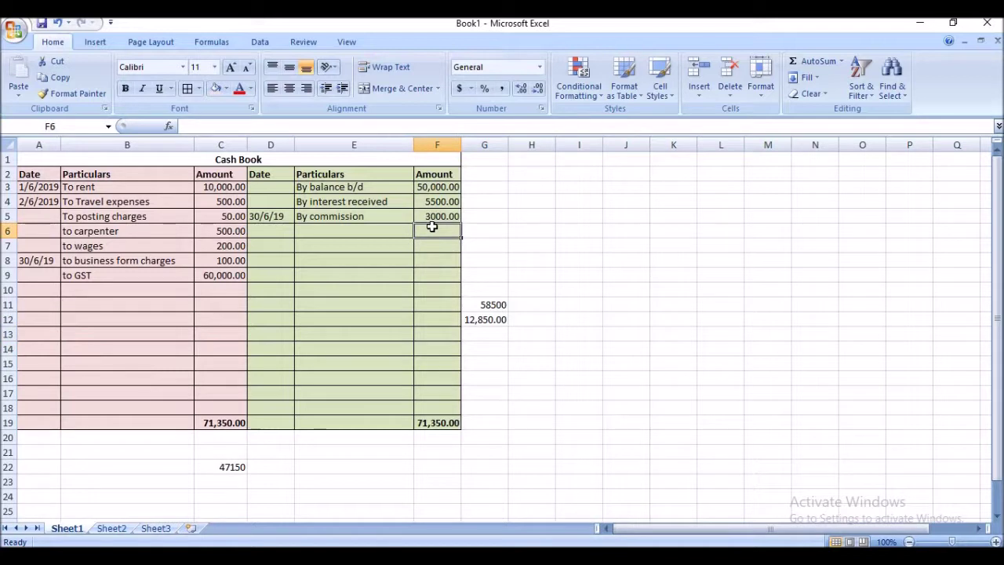
type("1285")
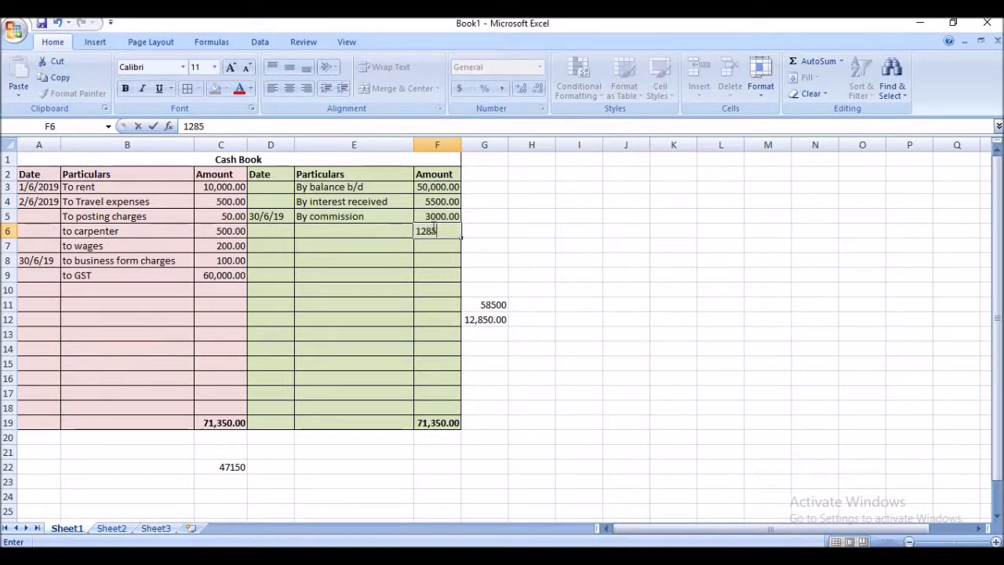
type("0.0")
left_click(360, 238)
type("by balance ")
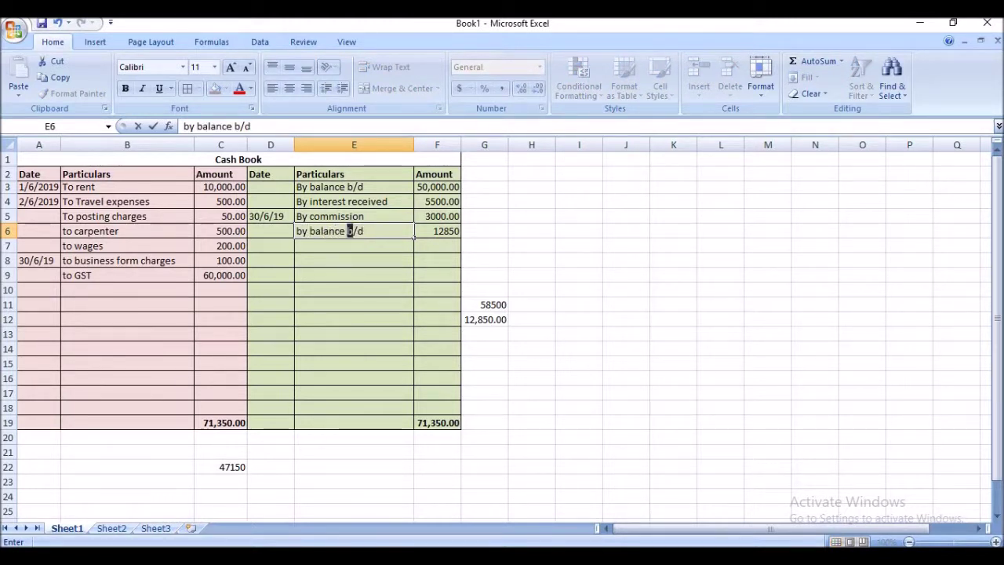
type("c")
left_click(557, 262)
left_click(438, 245)
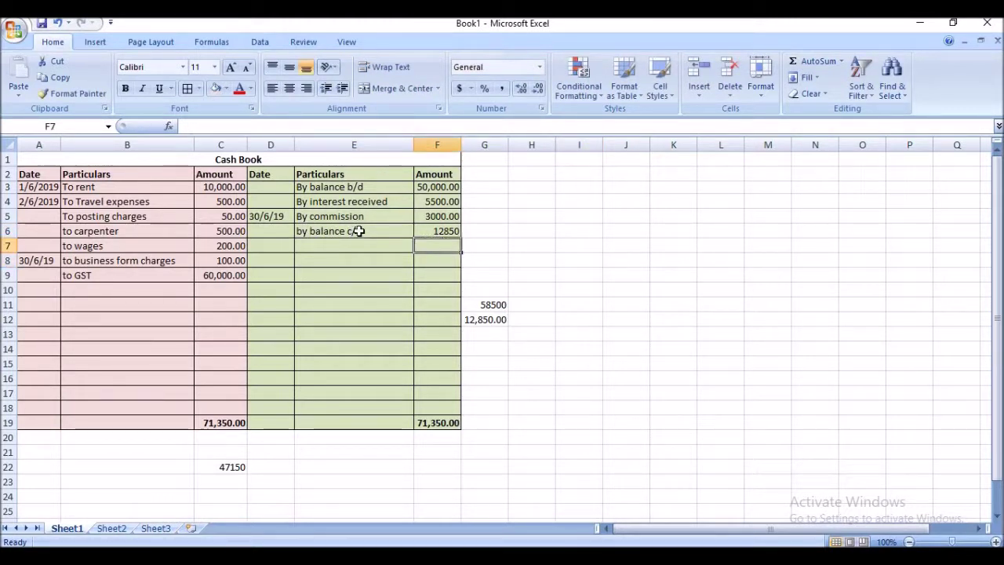
left_click(358, 231)
left_click_drag(358, 230, 430, 231)
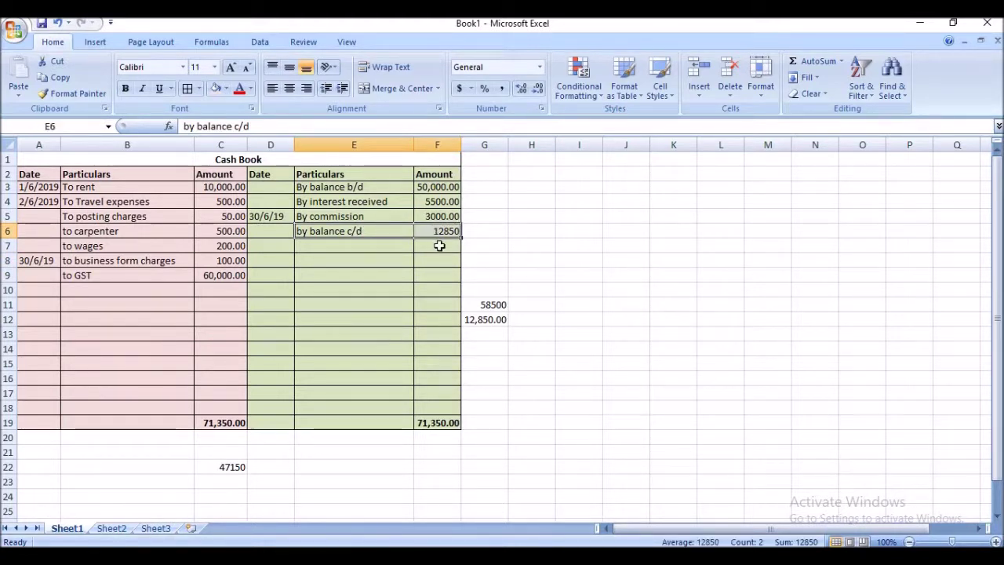
double_click(275, 158)
type("- jun 2019")
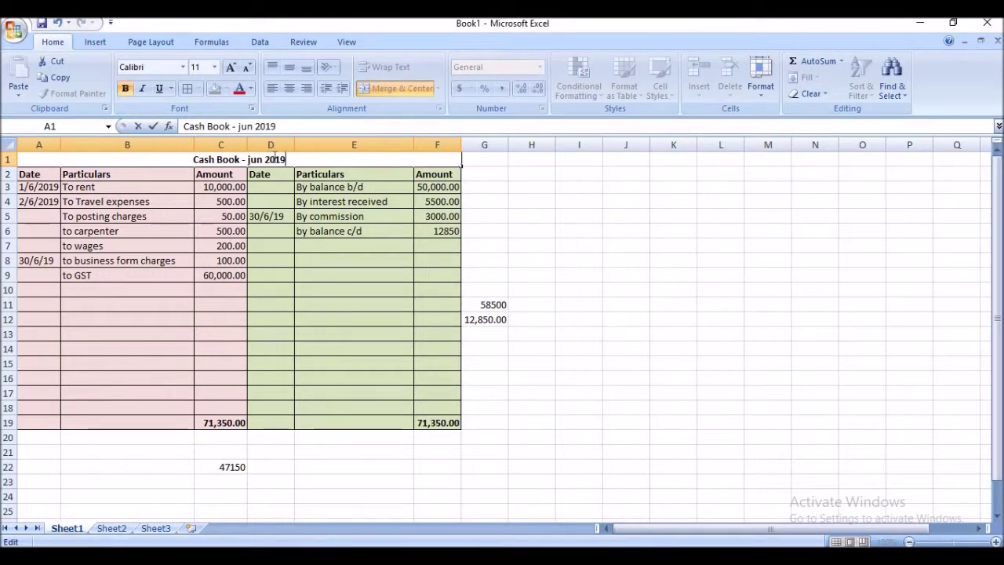
Step: Confirm the 'Cash Book - jun 2019' title, check rows 3 and 6, then minimise Excel
left_click(345, 322)
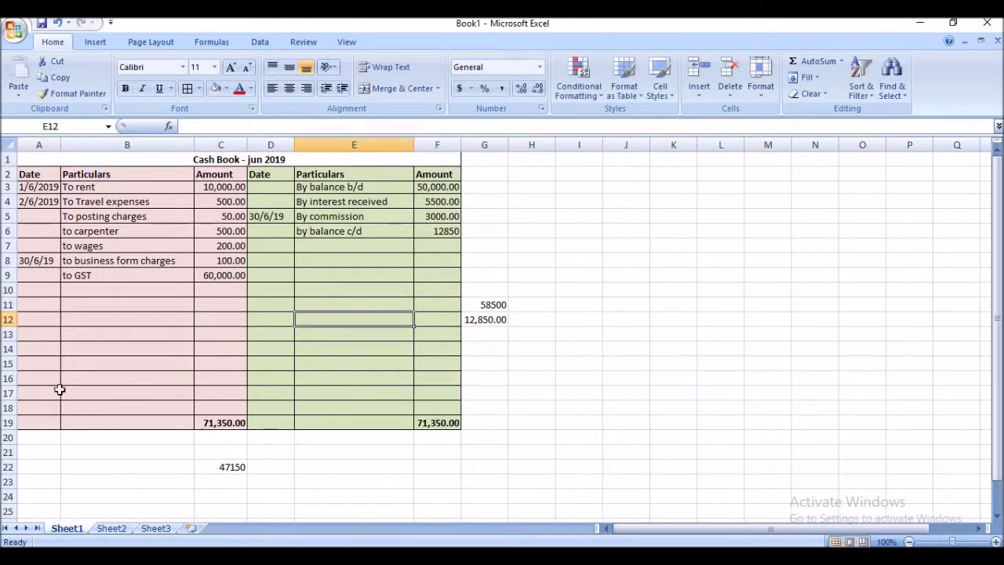
left_click_drag(320, 187, 447, 186)
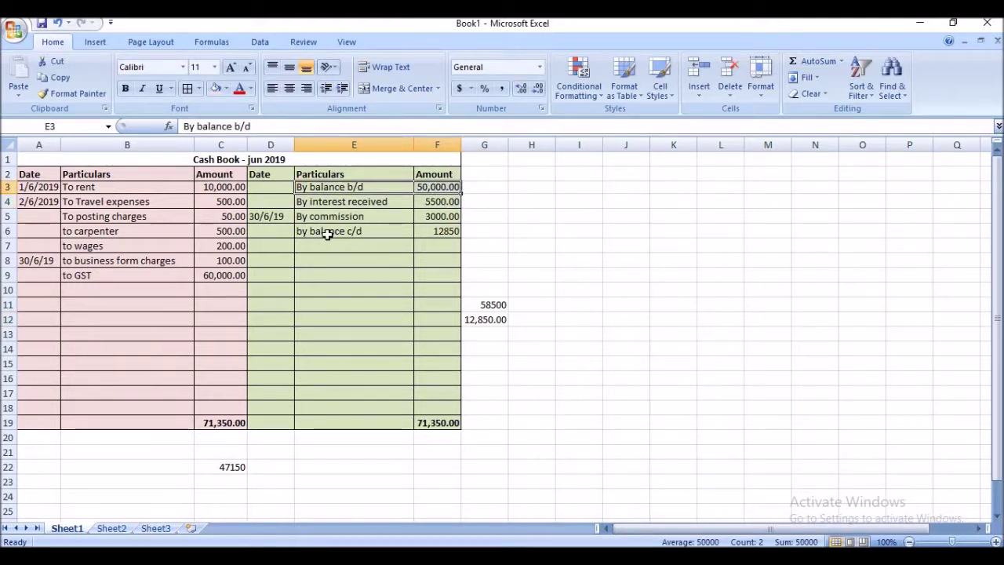
left_click_drag(327, 233, 448, 231)
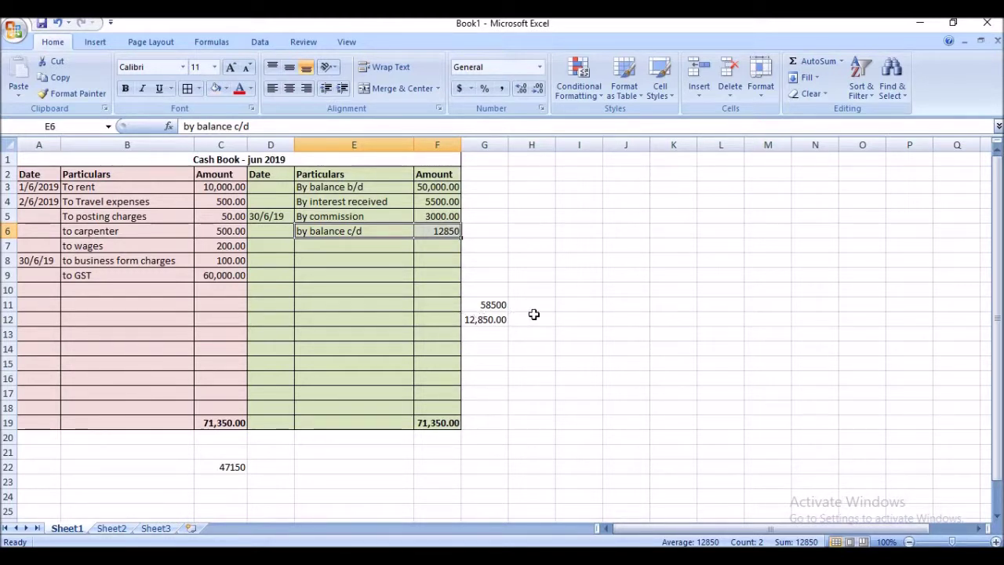
key("super+d")
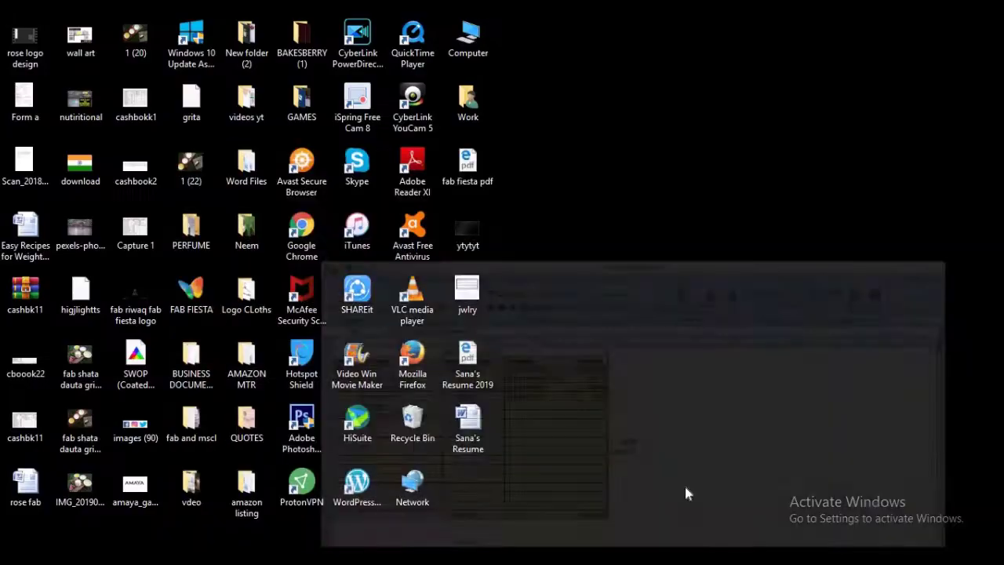
Step: Bring Excel back and paste a copy of the June cash book table at A22
key("super+d")
left_click(793, 564)
right_click(823, 513)
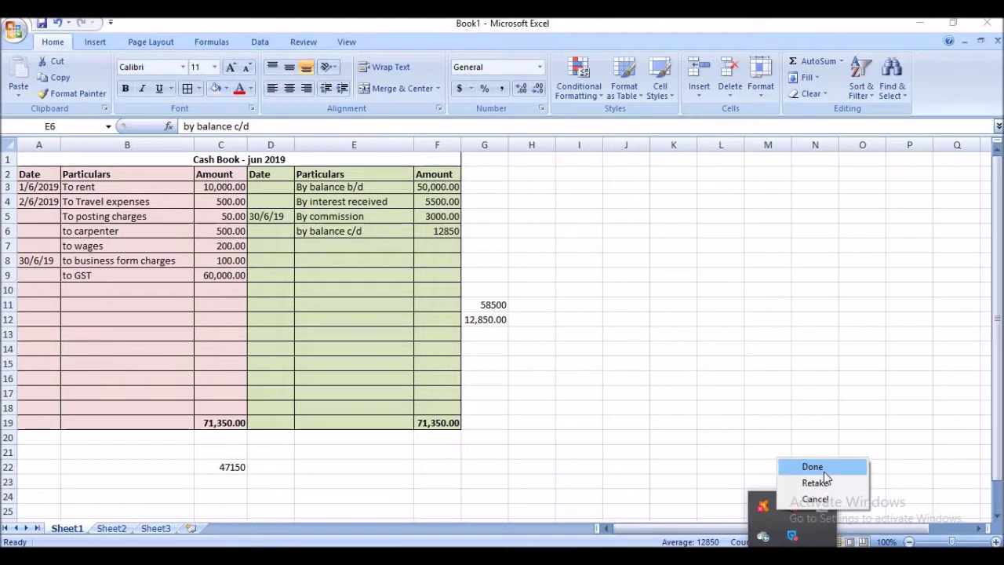
left_click(818, 468)
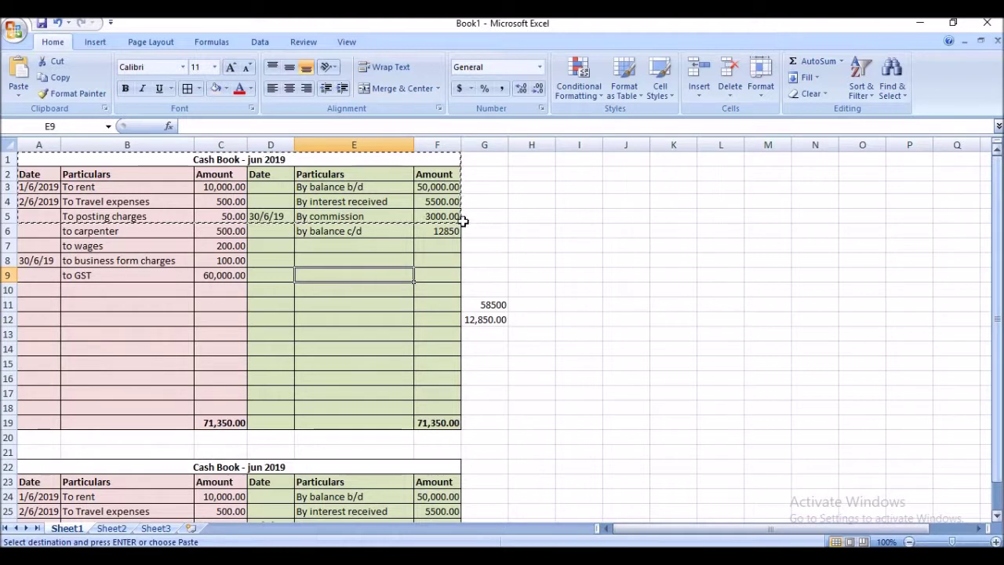
Step: Format the balance c/d amount in F6 as Number so it shows 12850.00
left_click(305, 232)
left_click_drag(396, 229, 429, 229)
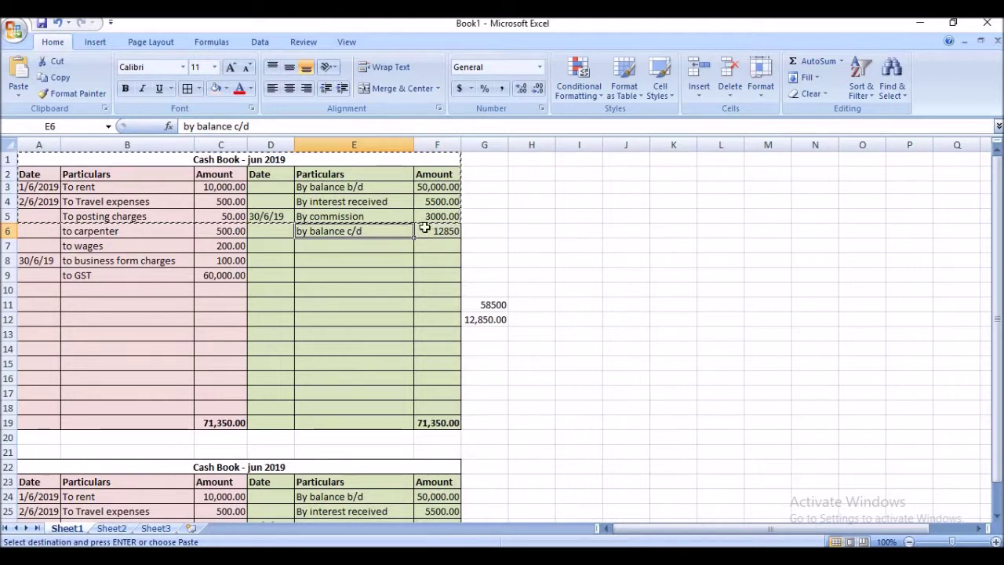
left_click_drag(429, 228, 447, 228)
left_click(444, 230)
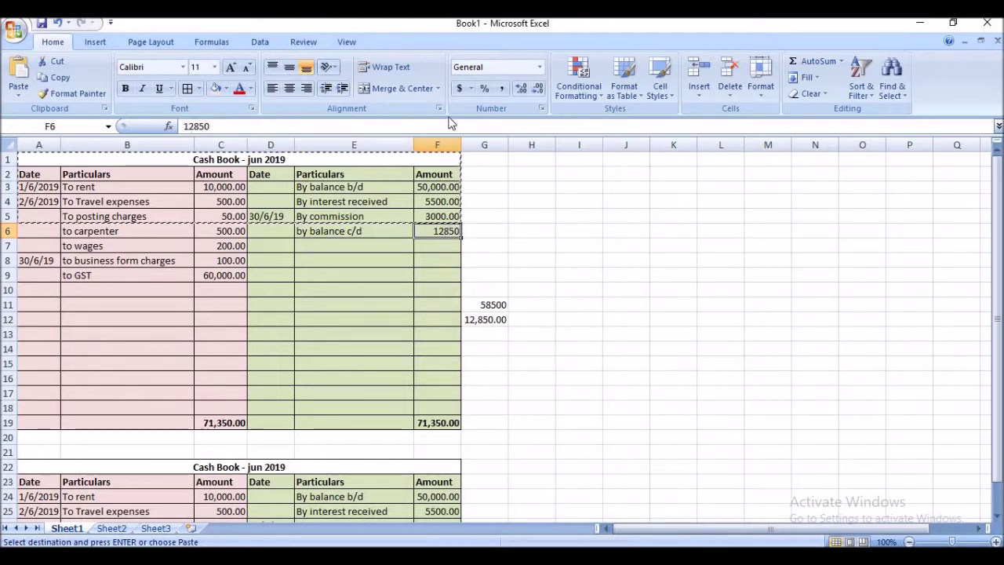
left_click(520, 88)
left_click(520, 88)
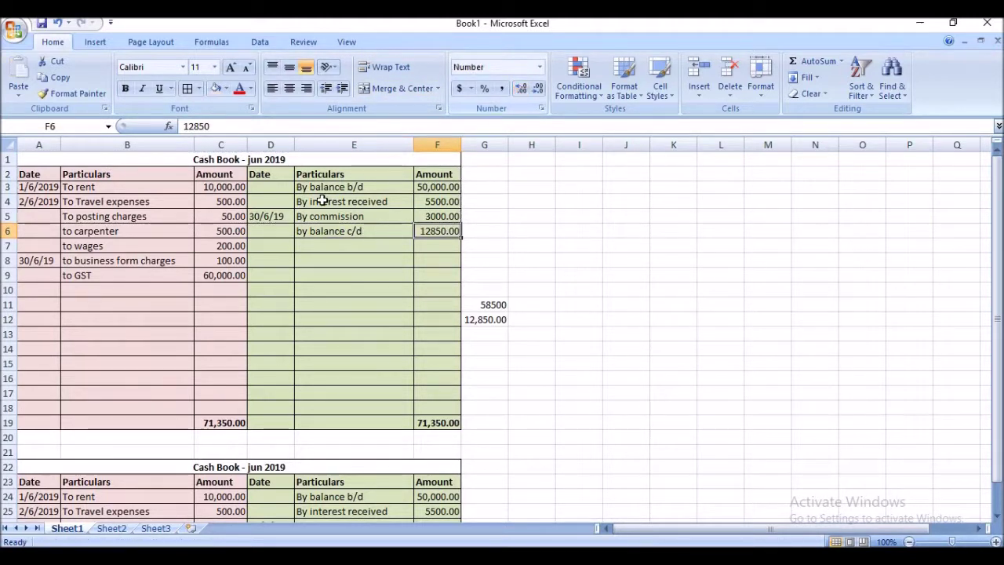
left_click_drag(313, 228, 428, 230)
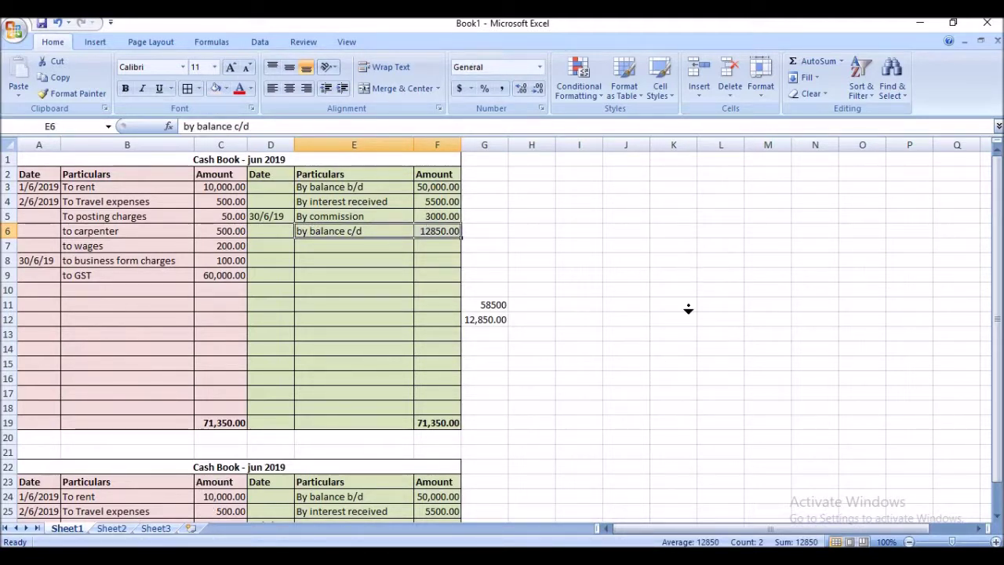
Step: Retitle the copied table 'Cash Book - july 2019'
scroll(687, 306, "down", 1)
double_click(260, 437)
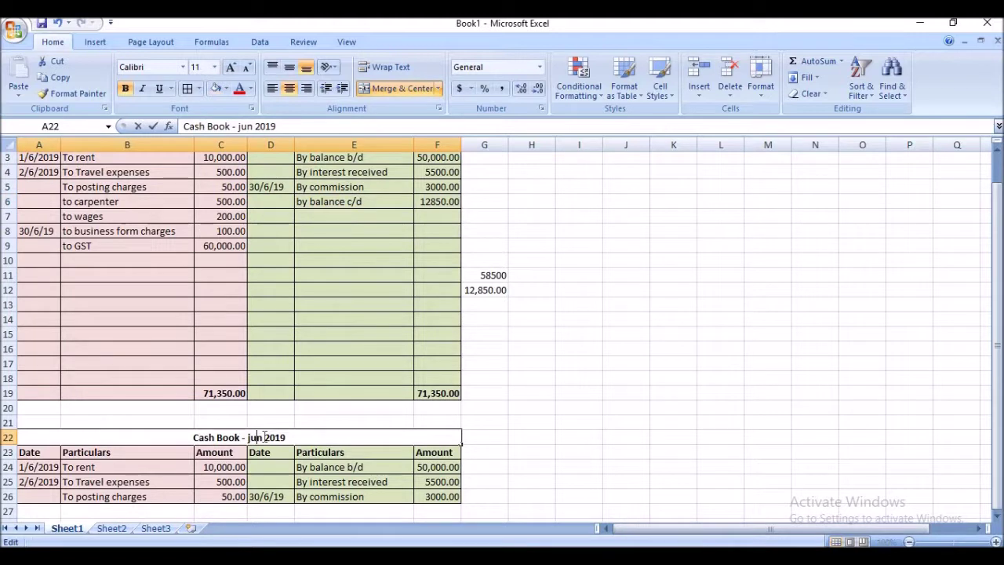
key("Delete")
type("ly")
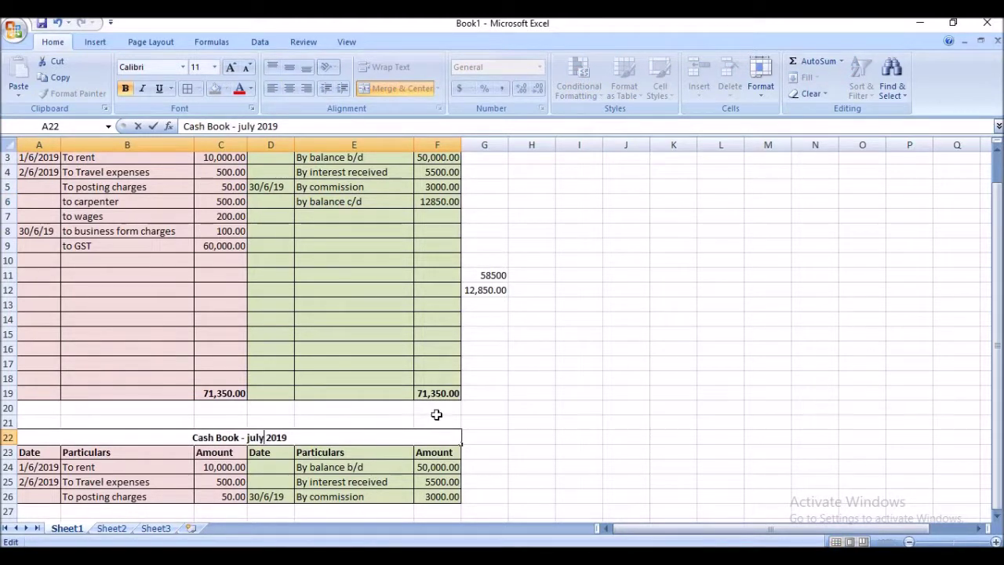
left_click(435, 409)
Step: Clear the copied June entries in B24:F26 from the July table
left_click(52, 466)
left_click_drag(139, 466, 424, 496)
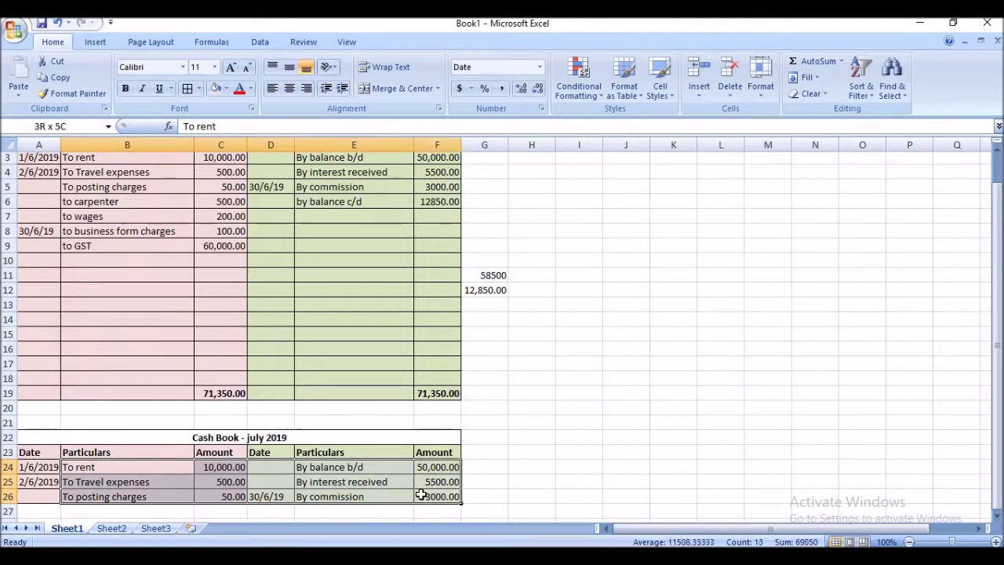
key("Delete")
left_click(487, 452)
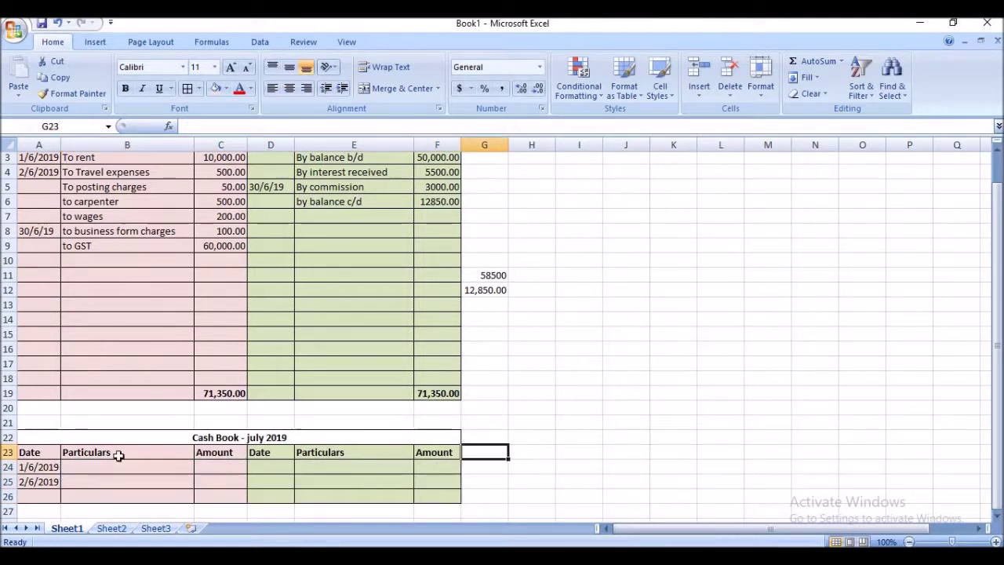
left_click(43, 481)
Step: Delete the leftover date in A25 and change A24 to 1/7/2019
key("Delete")
left_click(31, 467)
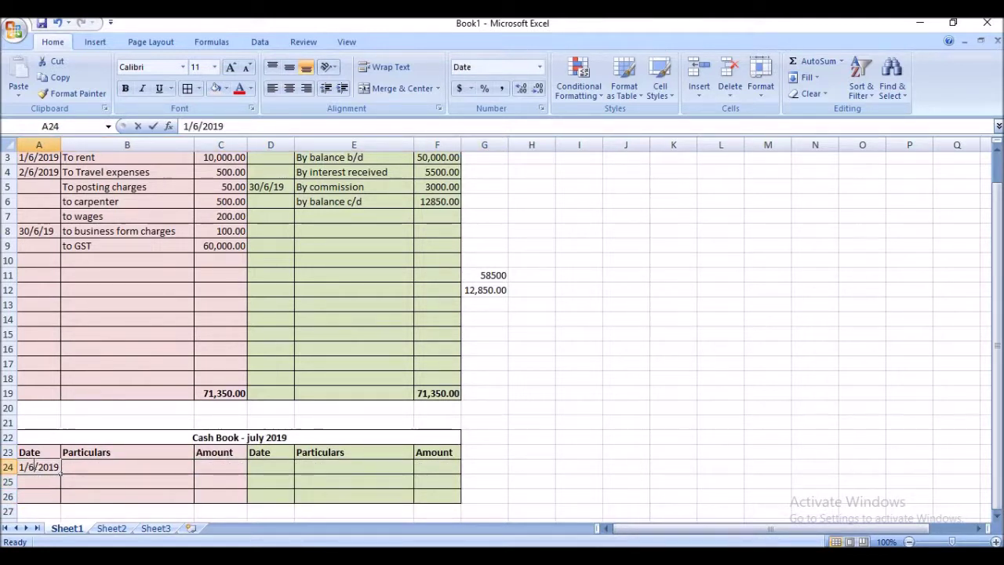
double_click(31, 467)
left_click(69, 468)
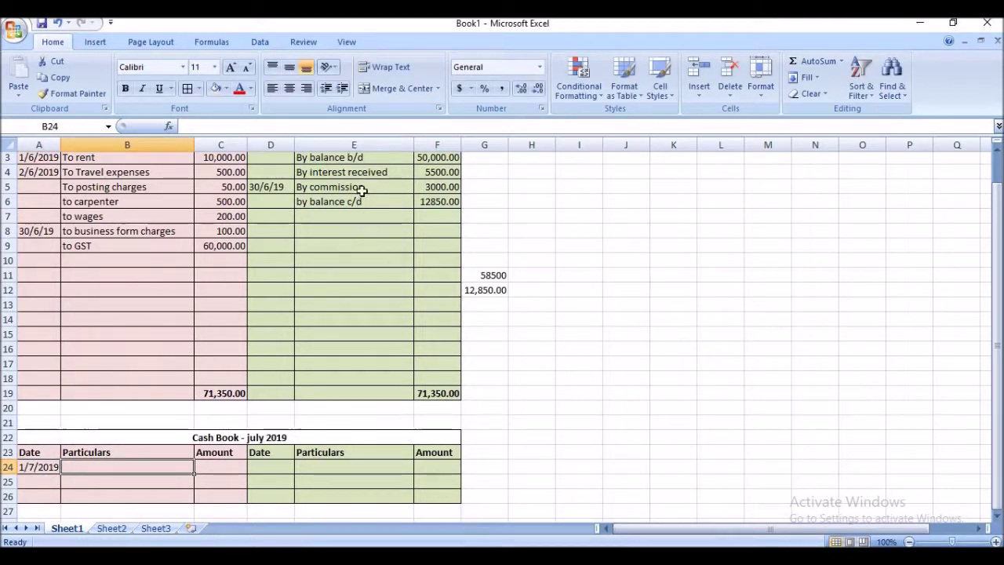
Step: Copy the June 'by balance c/d' 12850.00 entry from E6:F6 into B24 of the July table
left_click(301, 200)
left_click_drag(352, 202, 439, 202)
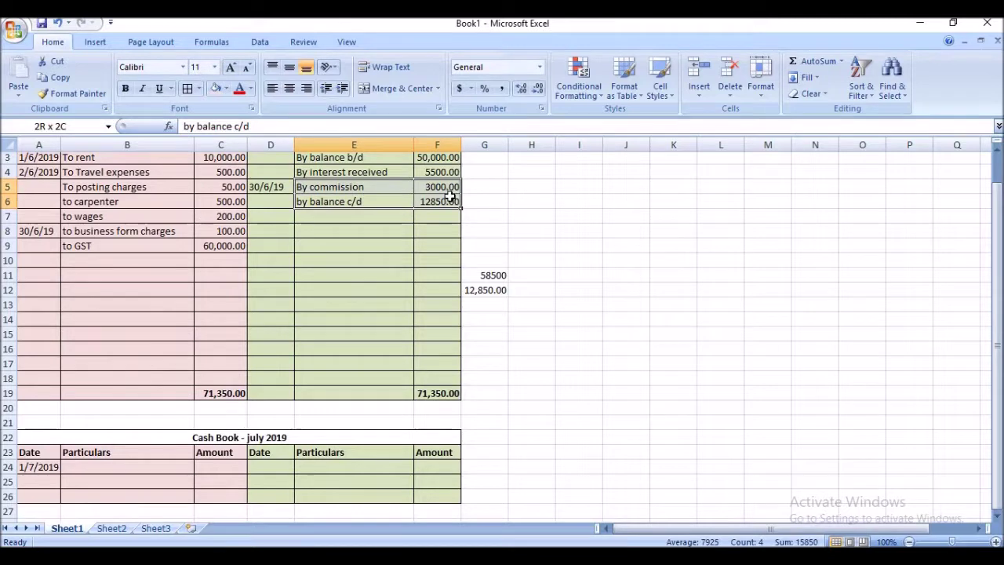
right_click(348, 202)
left_click(377, 228)
left_click(91, 468)
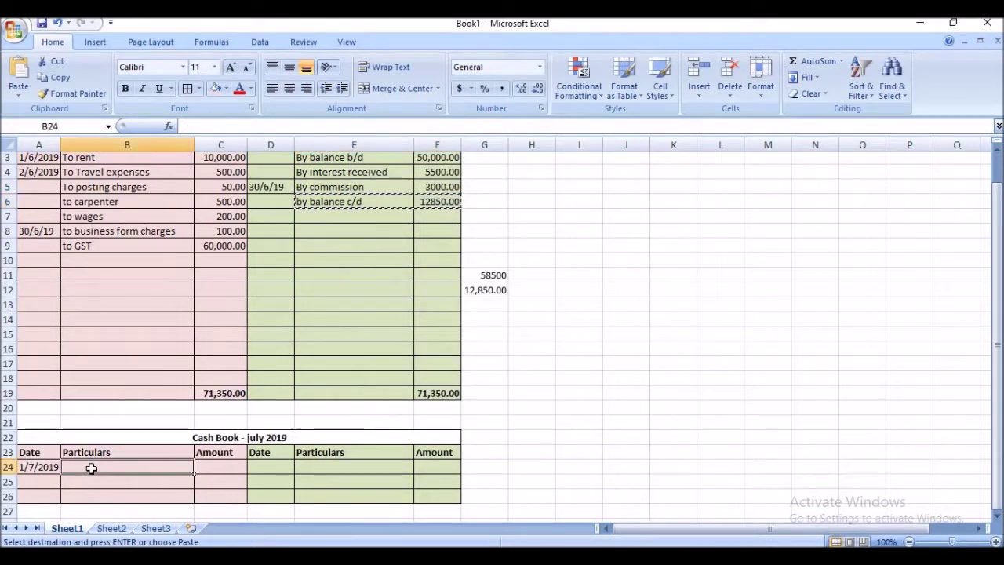
right_click(95, 468)
left_click(168, 272)
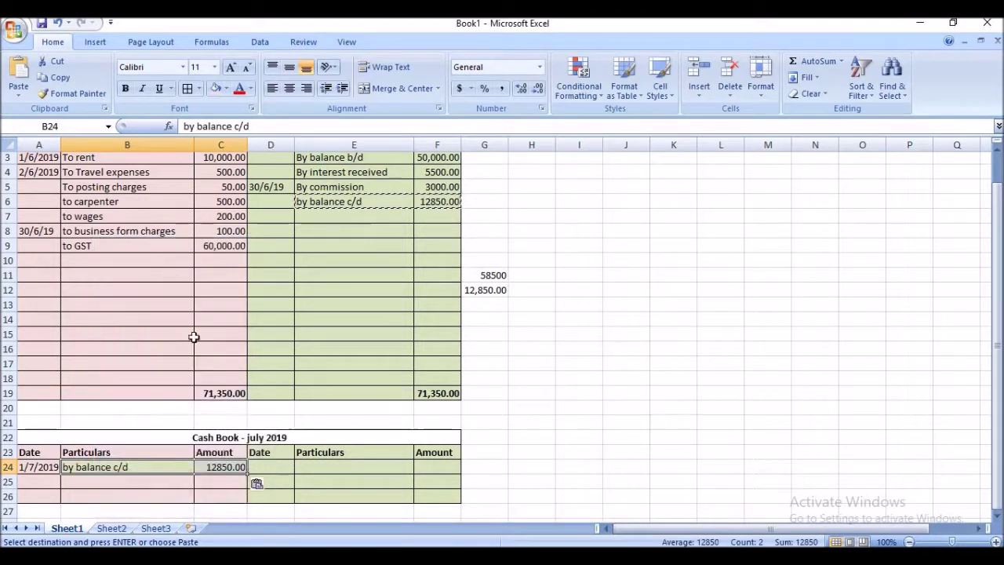
left_click_drag(113, 284, 216, 289)
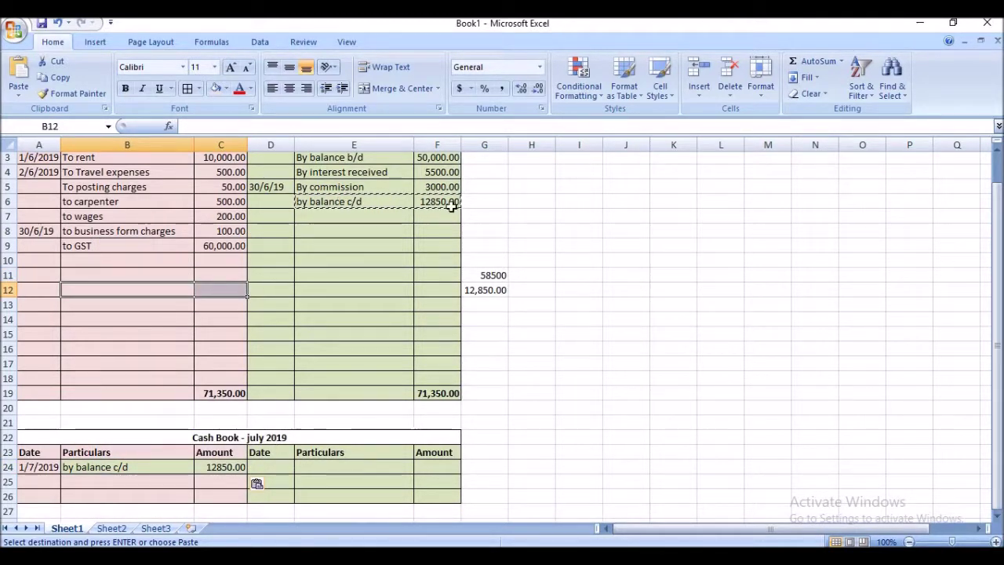
left_click_drag(88, 289, 202, 288)
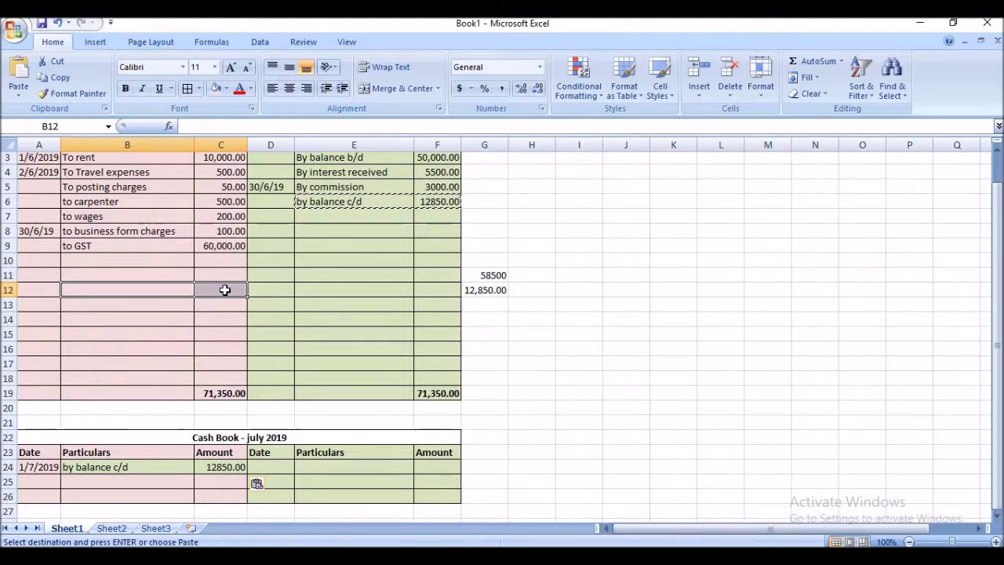
Step: Remove the mistaken 1/1/2019 date from D24, leaving the July receipts side empty
left_click(270, 467)
type("1/1/19")
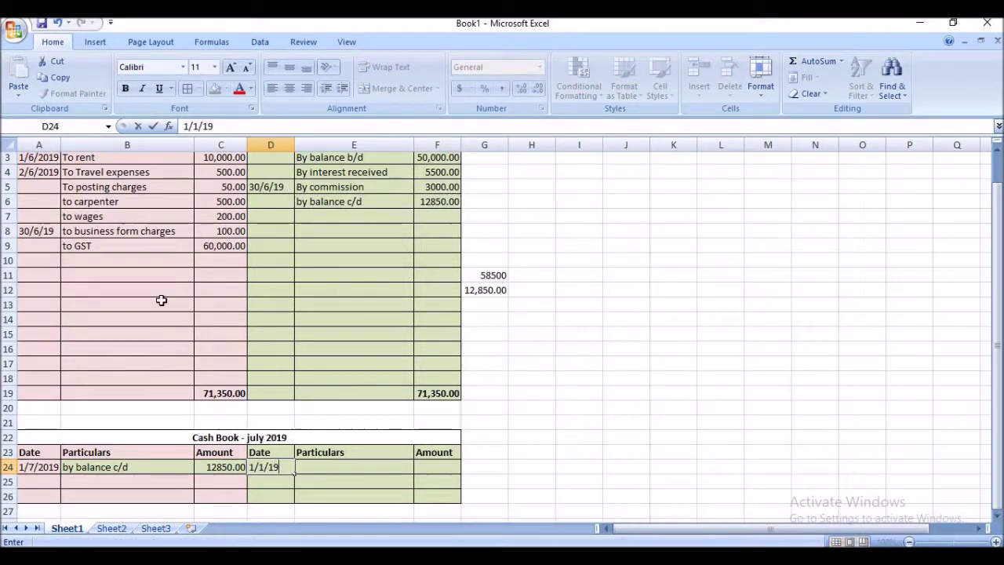
left_click_drag(161, 302, 403, 459)
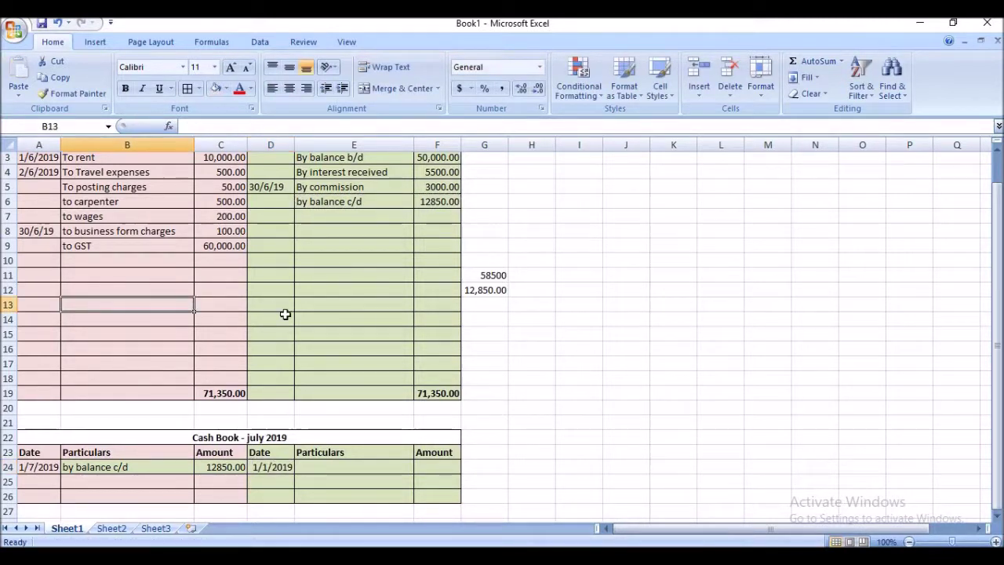
left_click(189, 290)
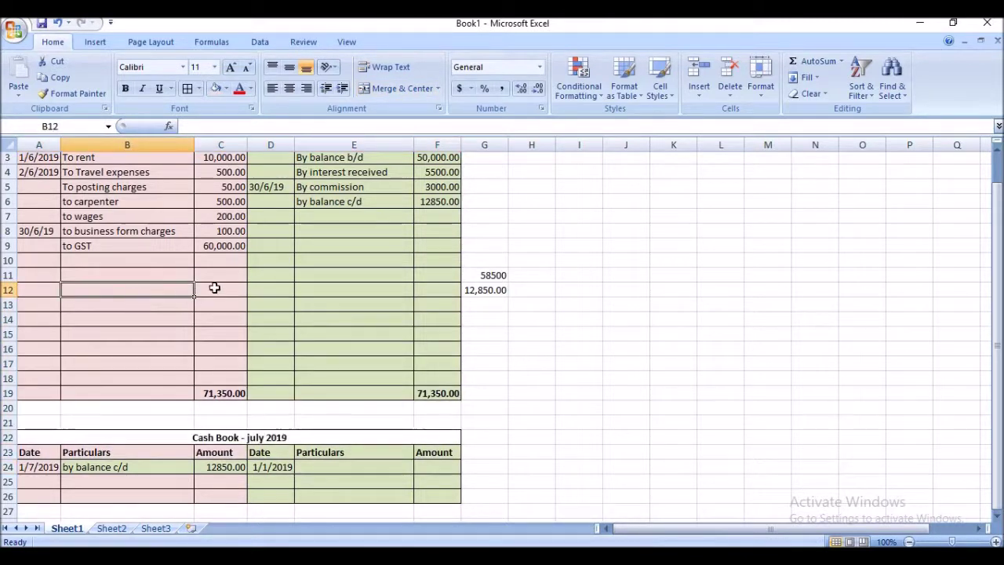
left_click(381, 467)
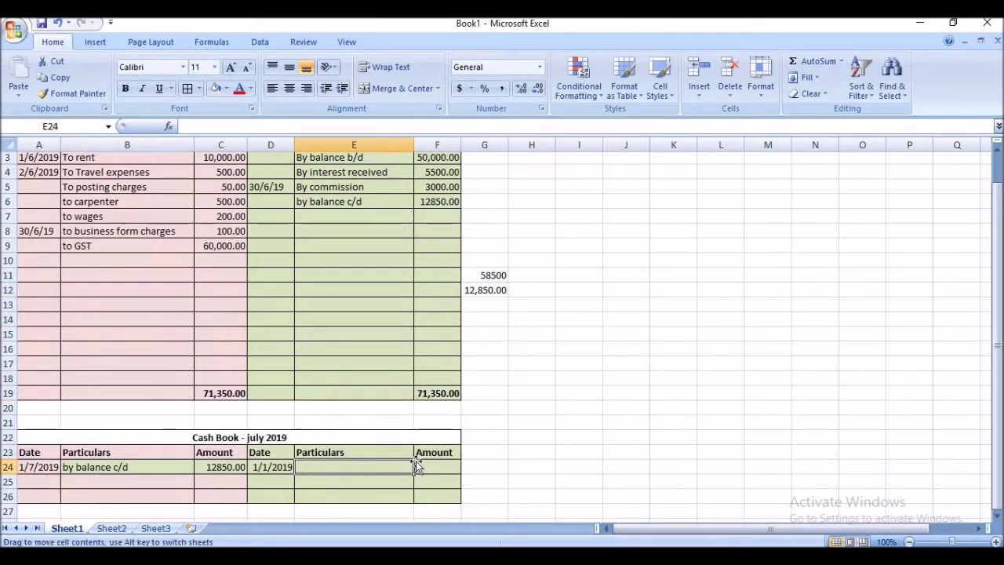
left_click(420, 465)
left_click(284, 467)
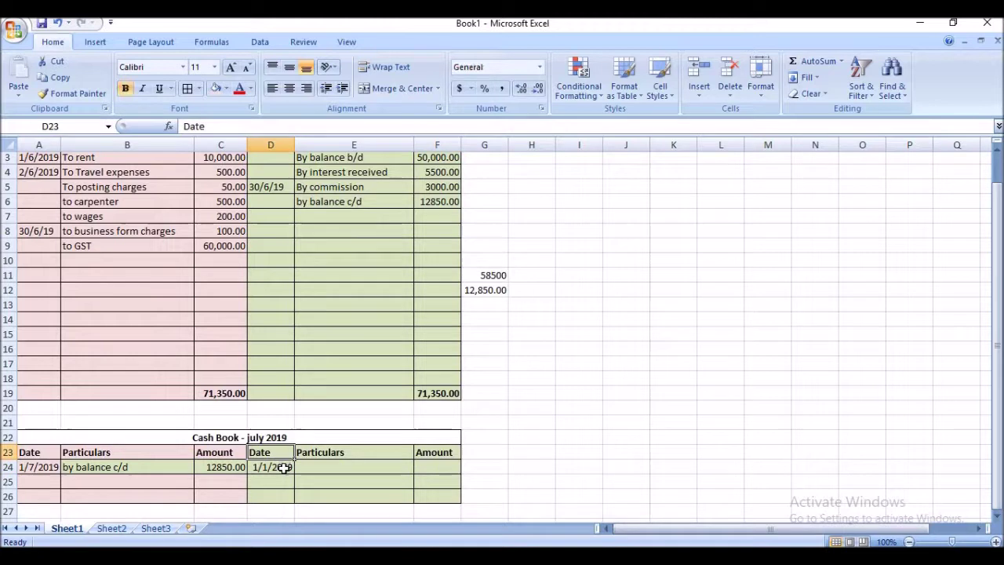
key("Delete")
left_click(364, 466)
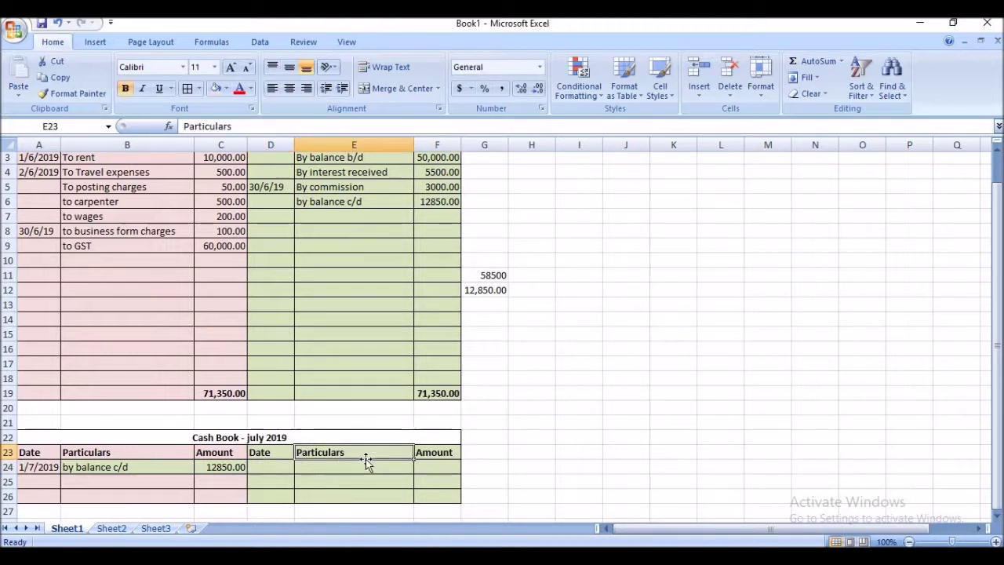